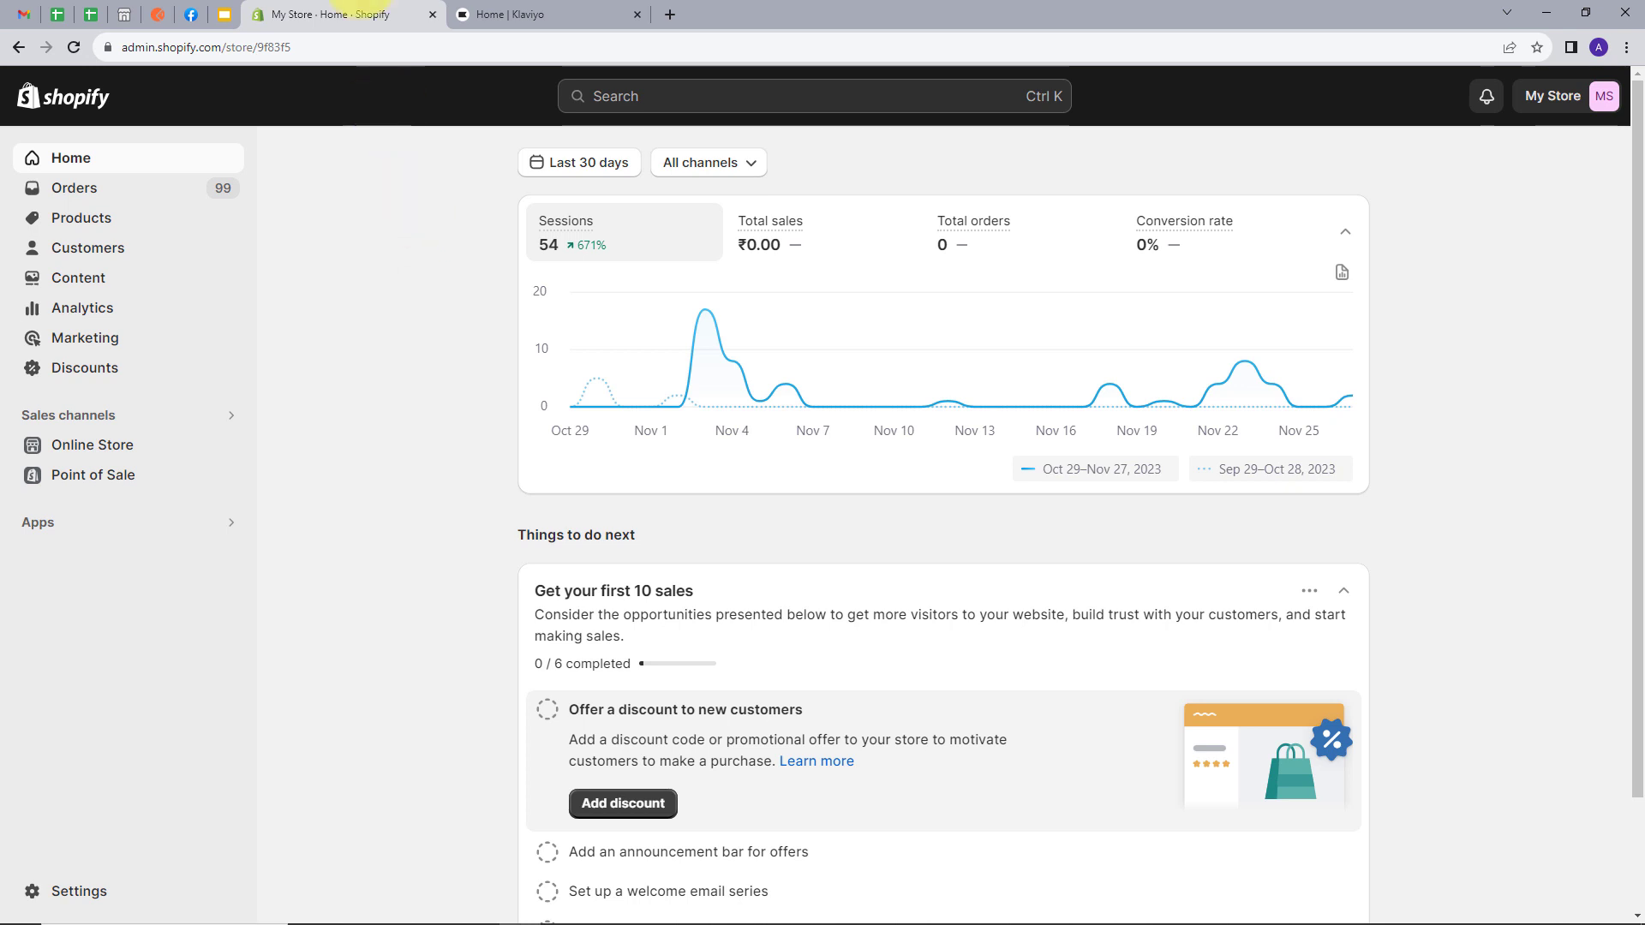
left_click(495, 13)
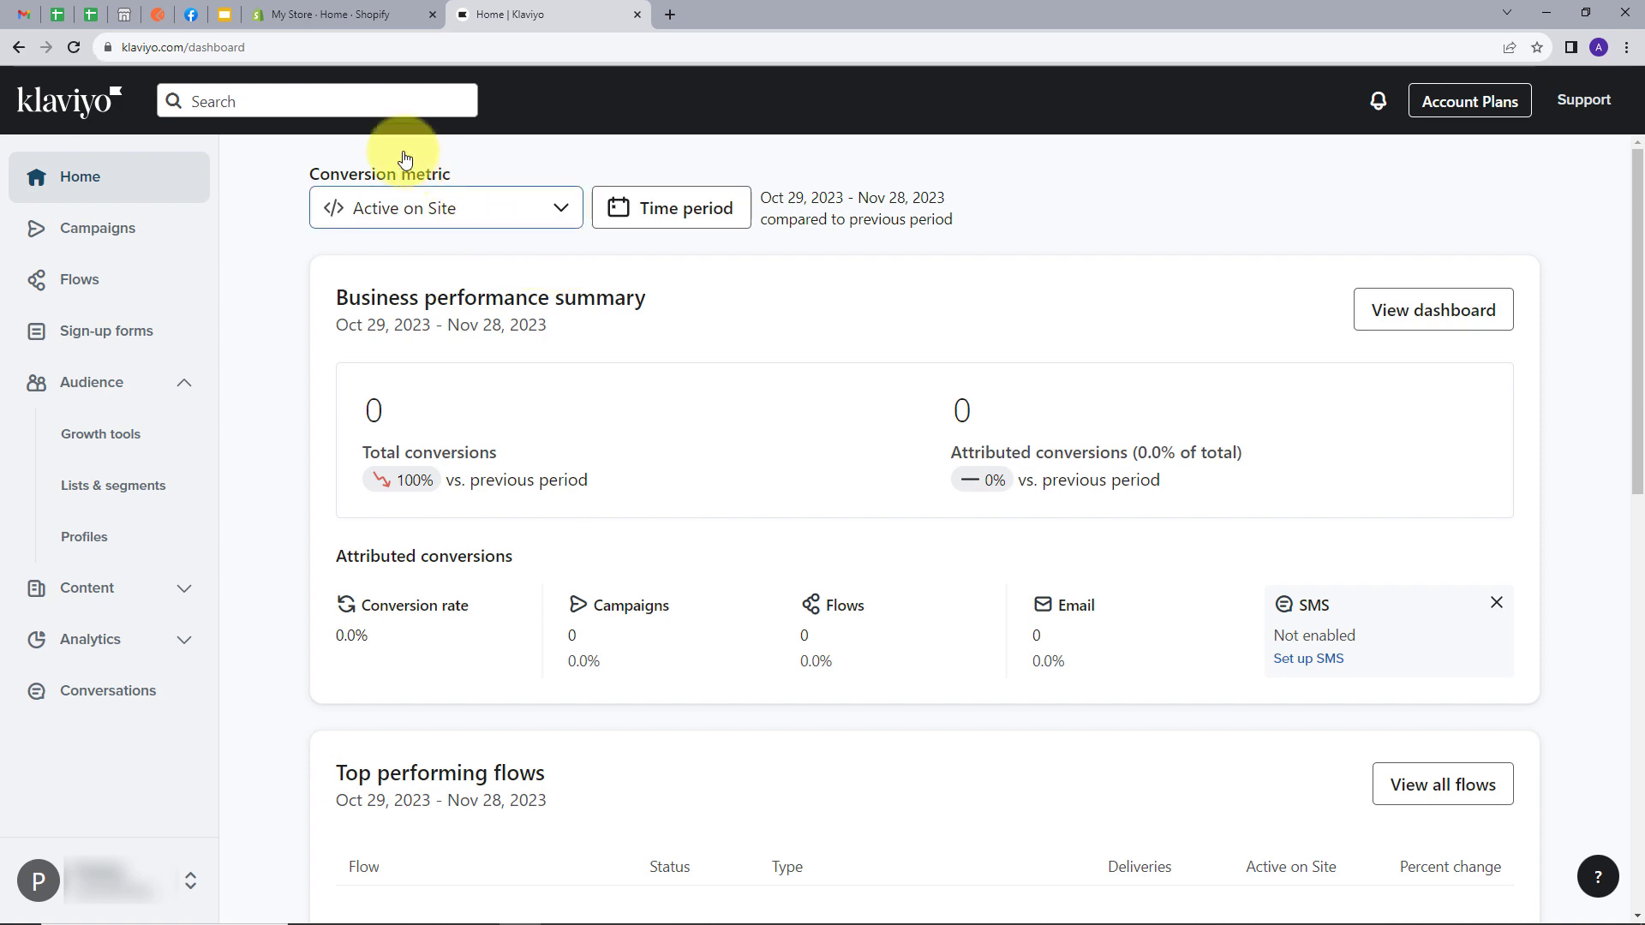
left_click(349, 12)
left_click(507, 10)
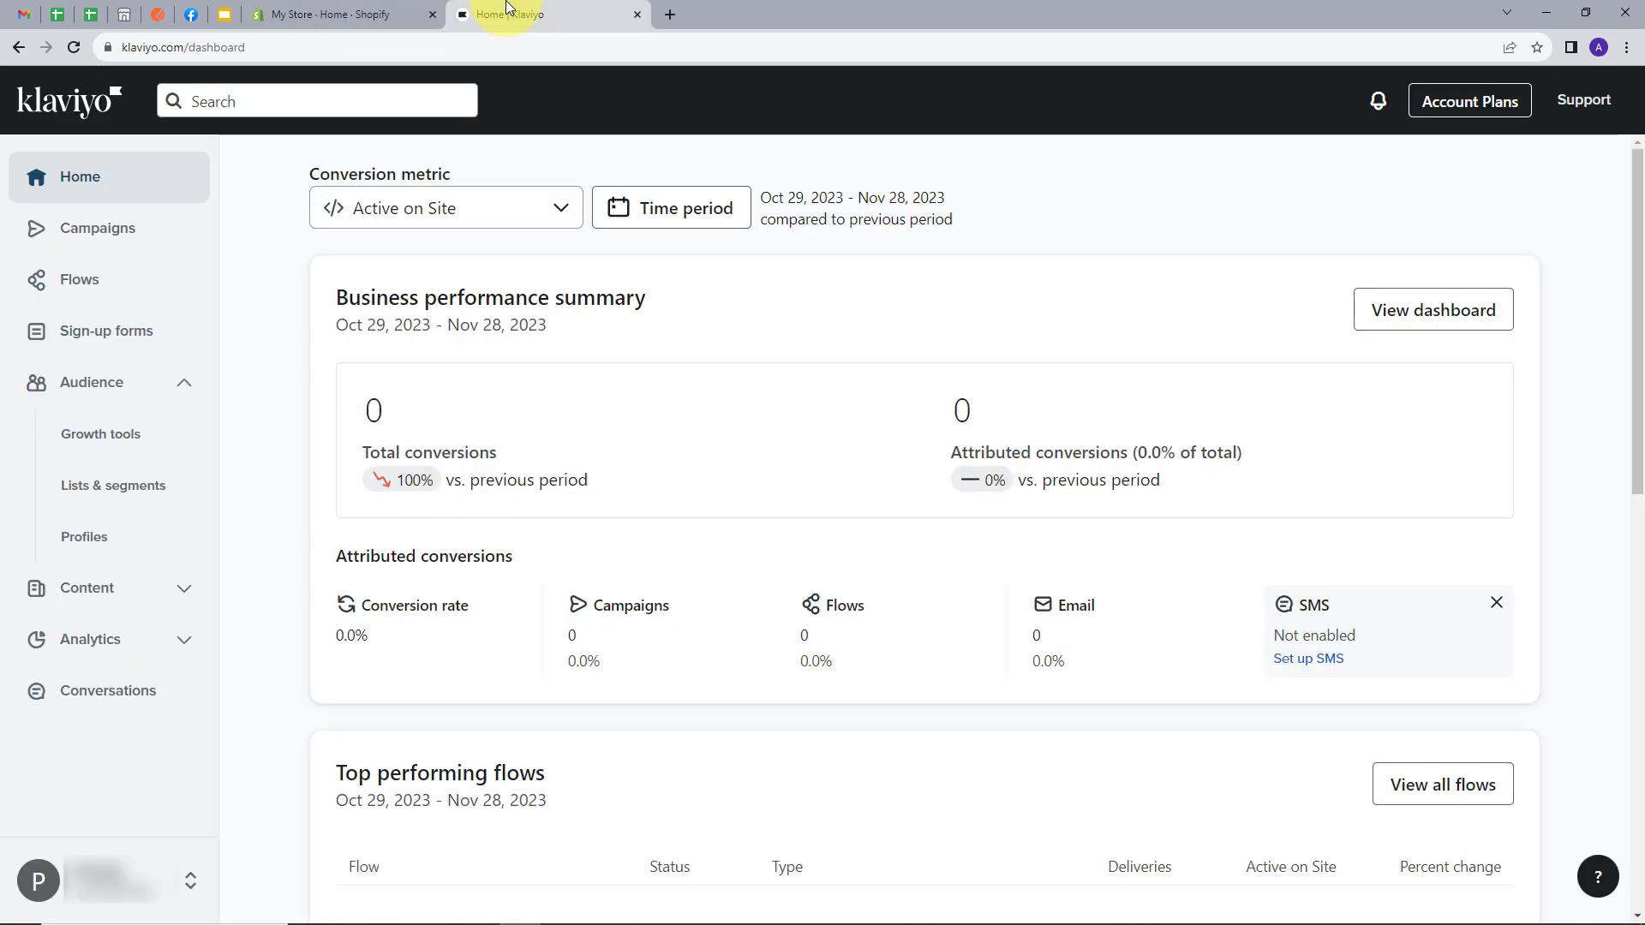
Step: Open pabbly.com in a new browser tab, sign in to the account, and access Pabbly Connect
left_click(669, 14)
type("pabbly.c")
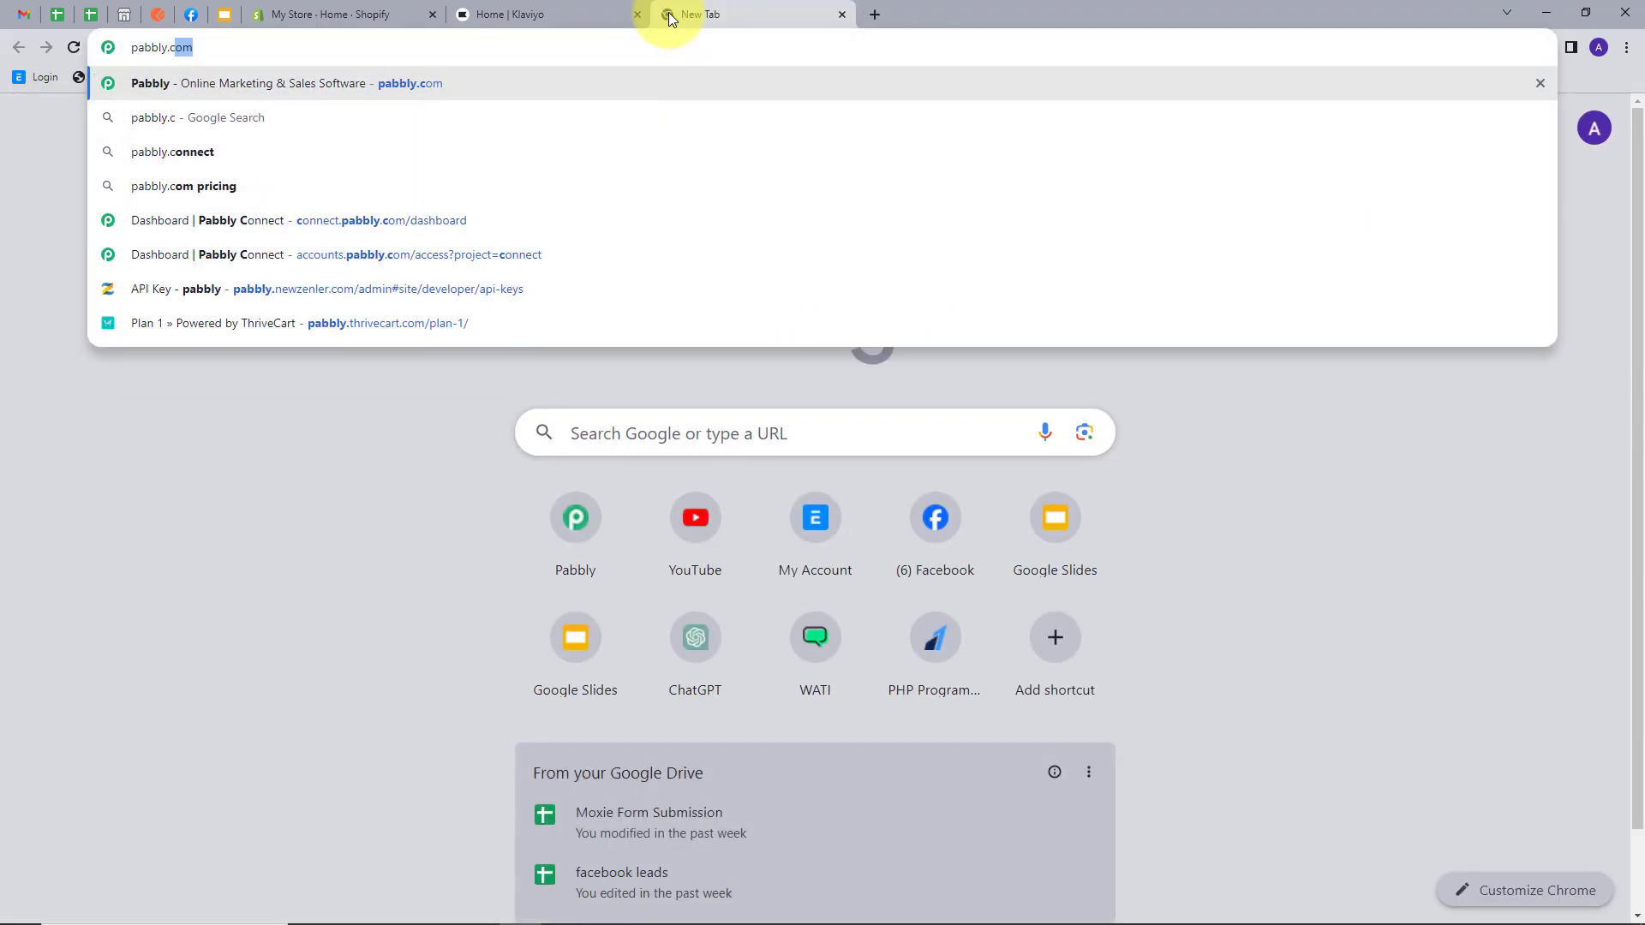
key("Return")
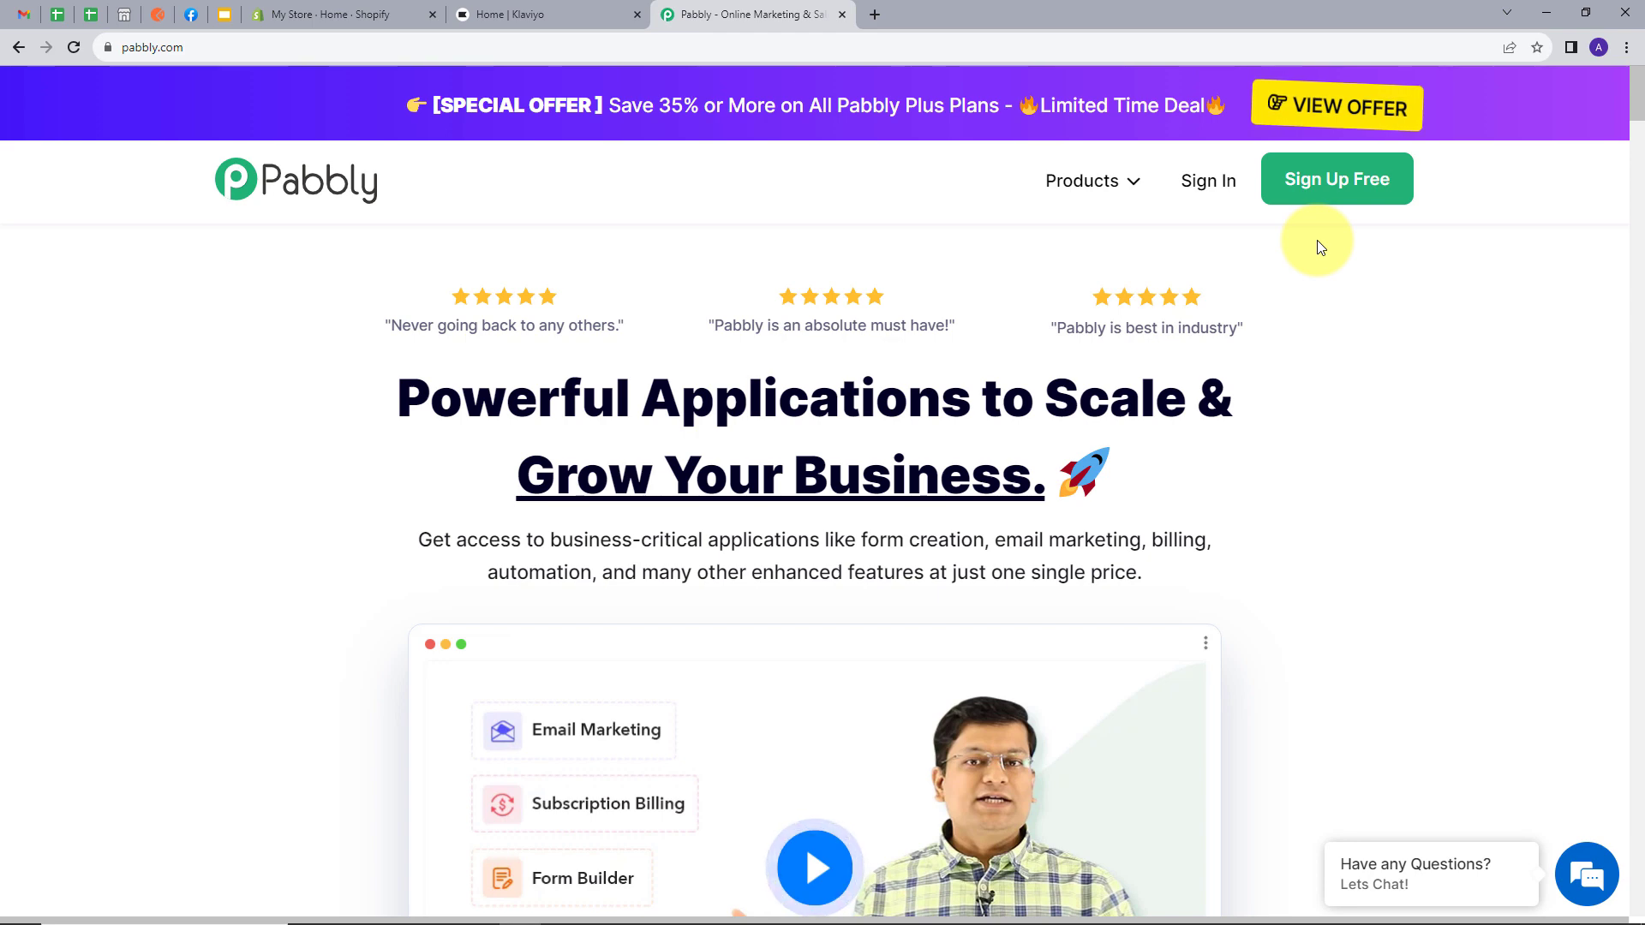
left_click(1208, 183)
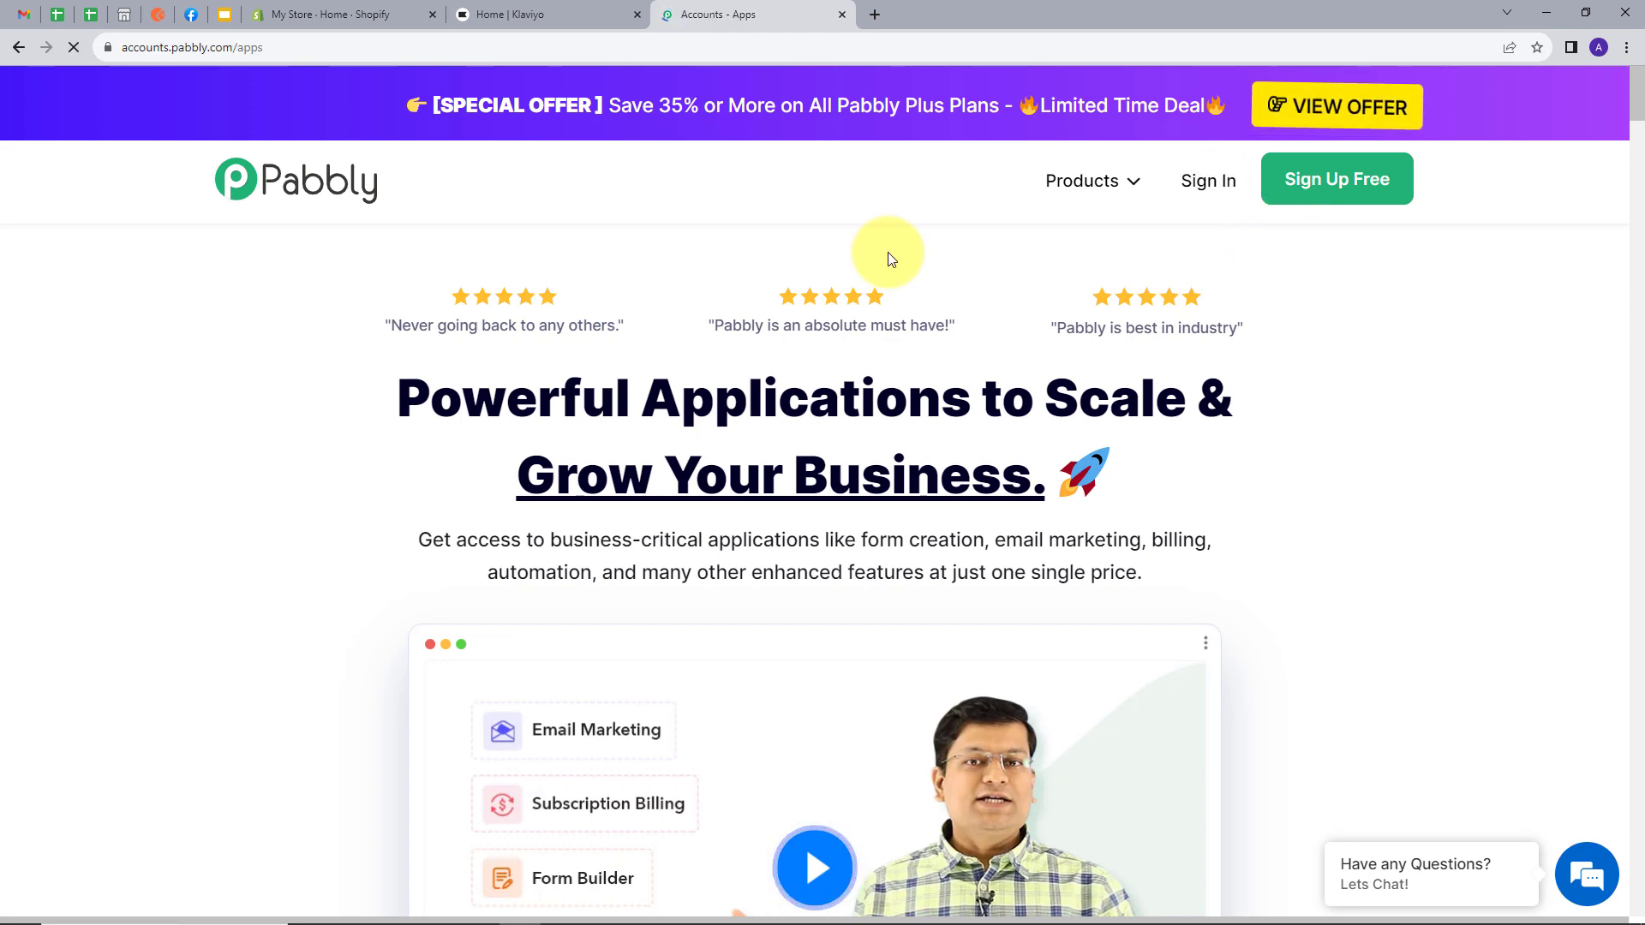
scroll(887, 252, "down", 2)
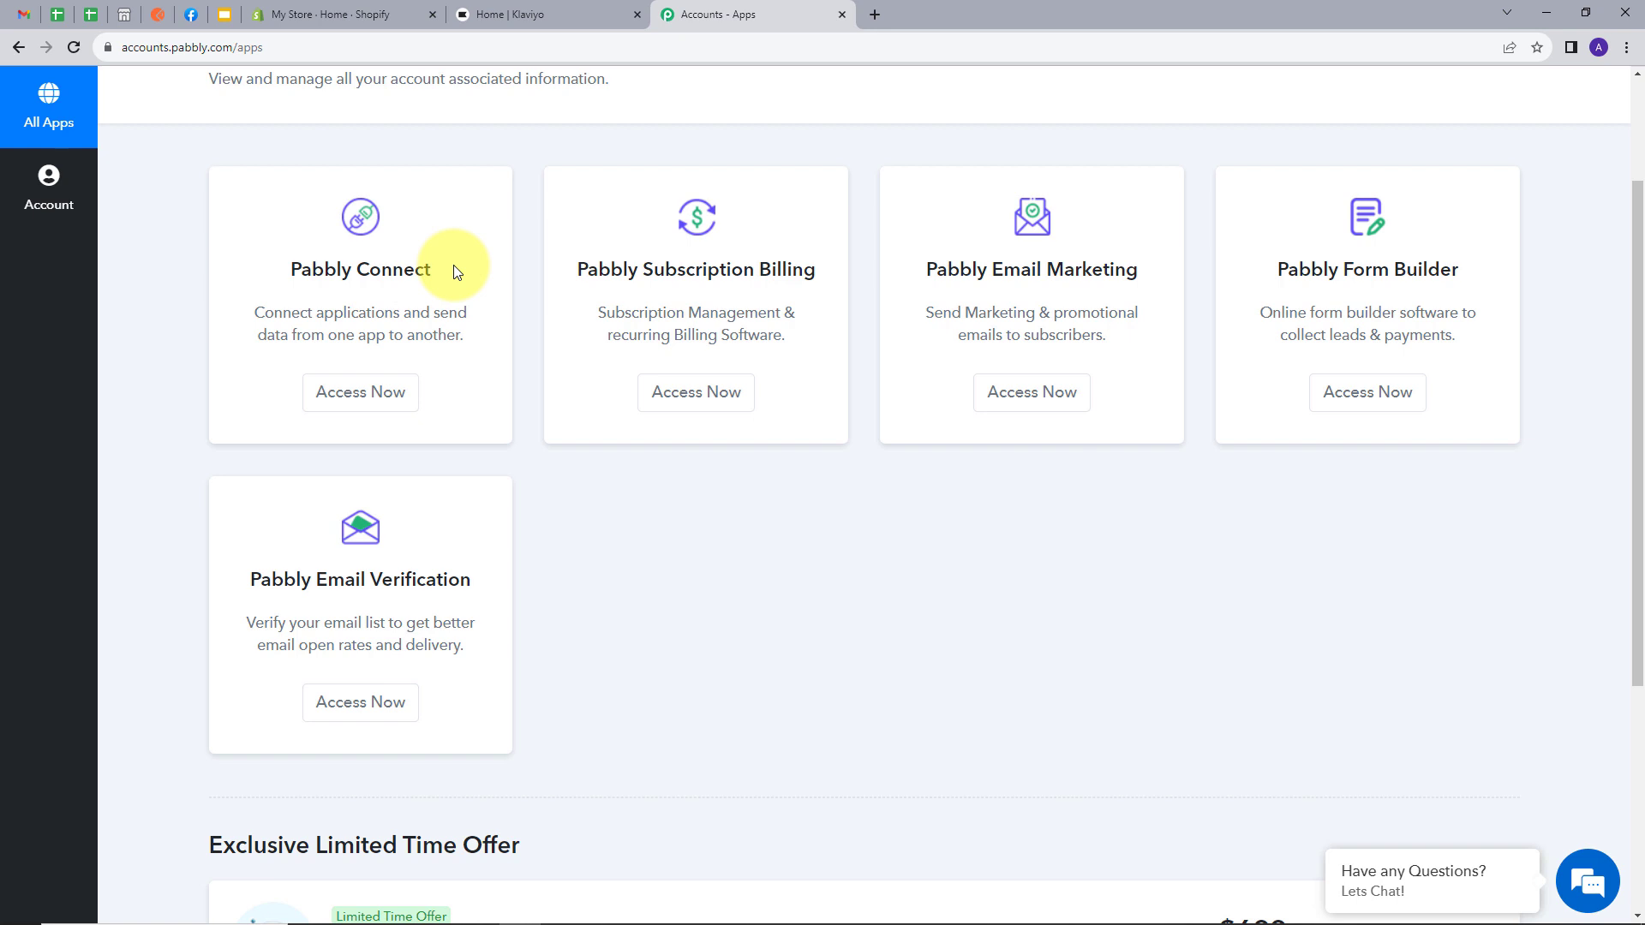
left_click(354, 399)
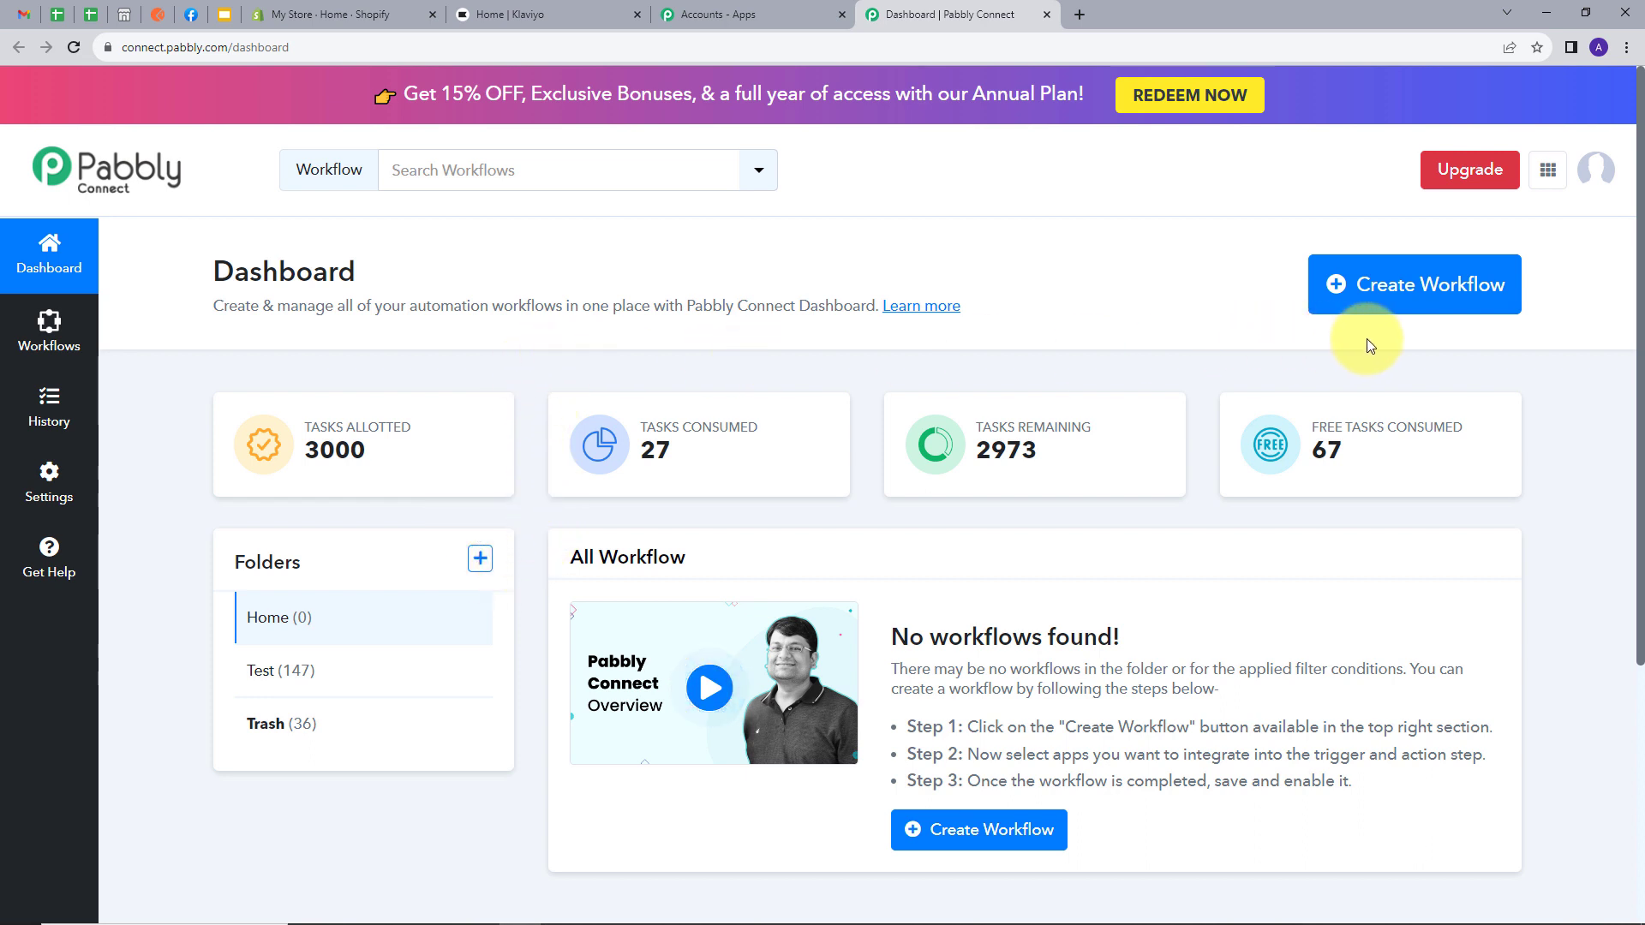
Step: Create a workflow named "Create Klaviyo Subscriber for Shopify Refund" in the Home folder
left_click(1396, 285)
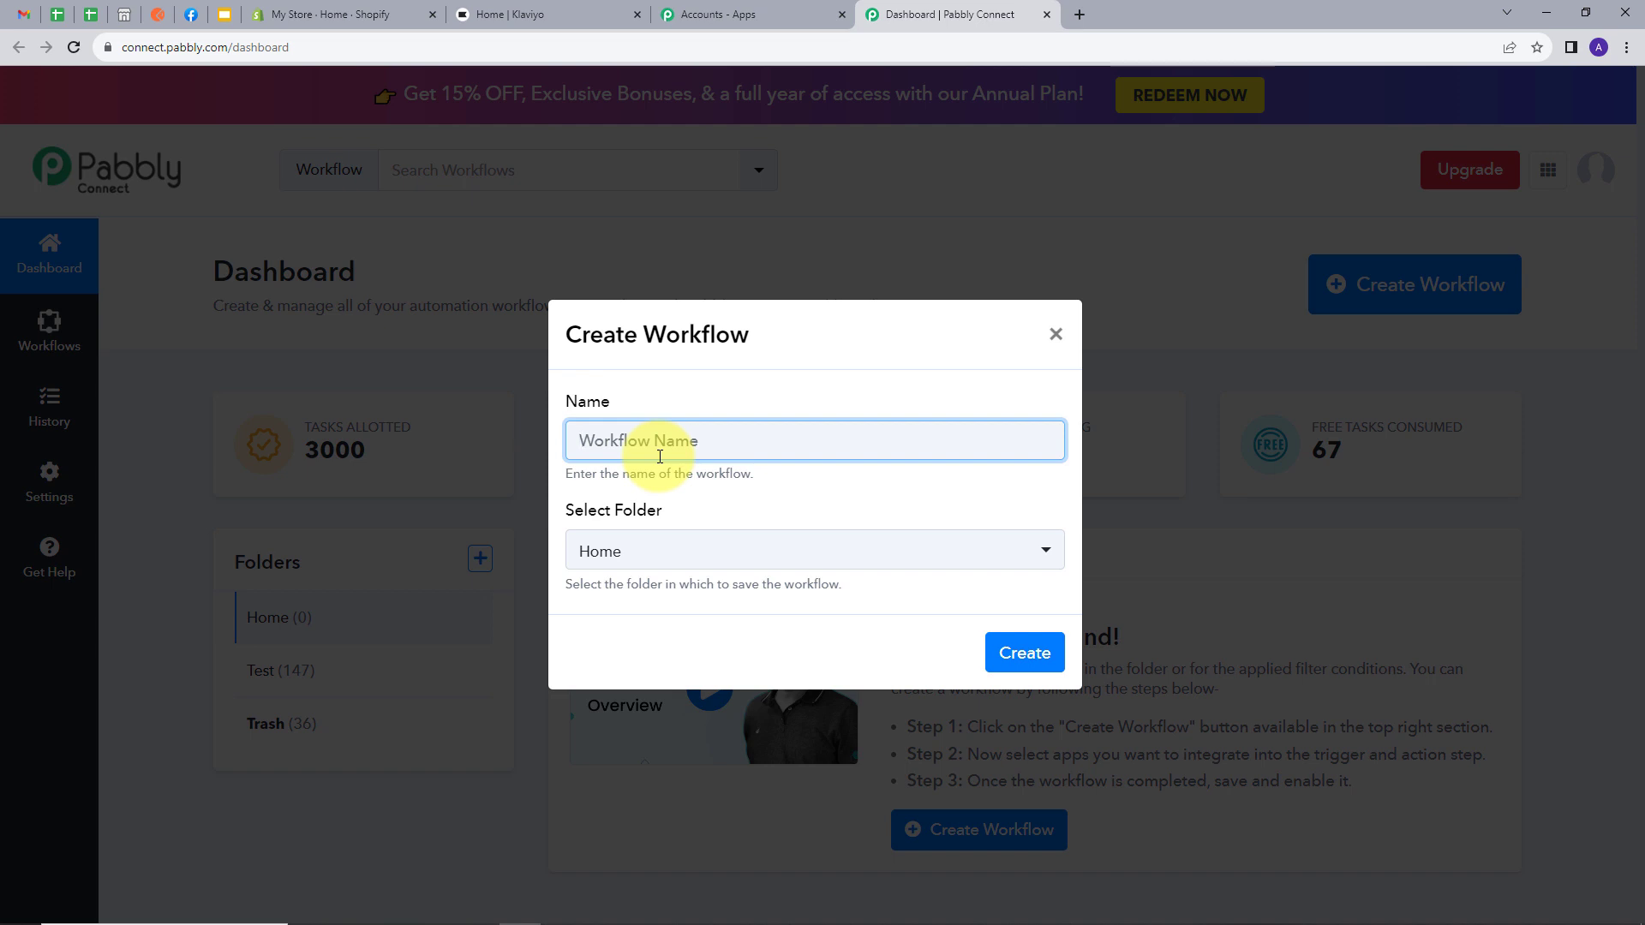
type("Create Klaviyo Subscriber for Shopify Refund")
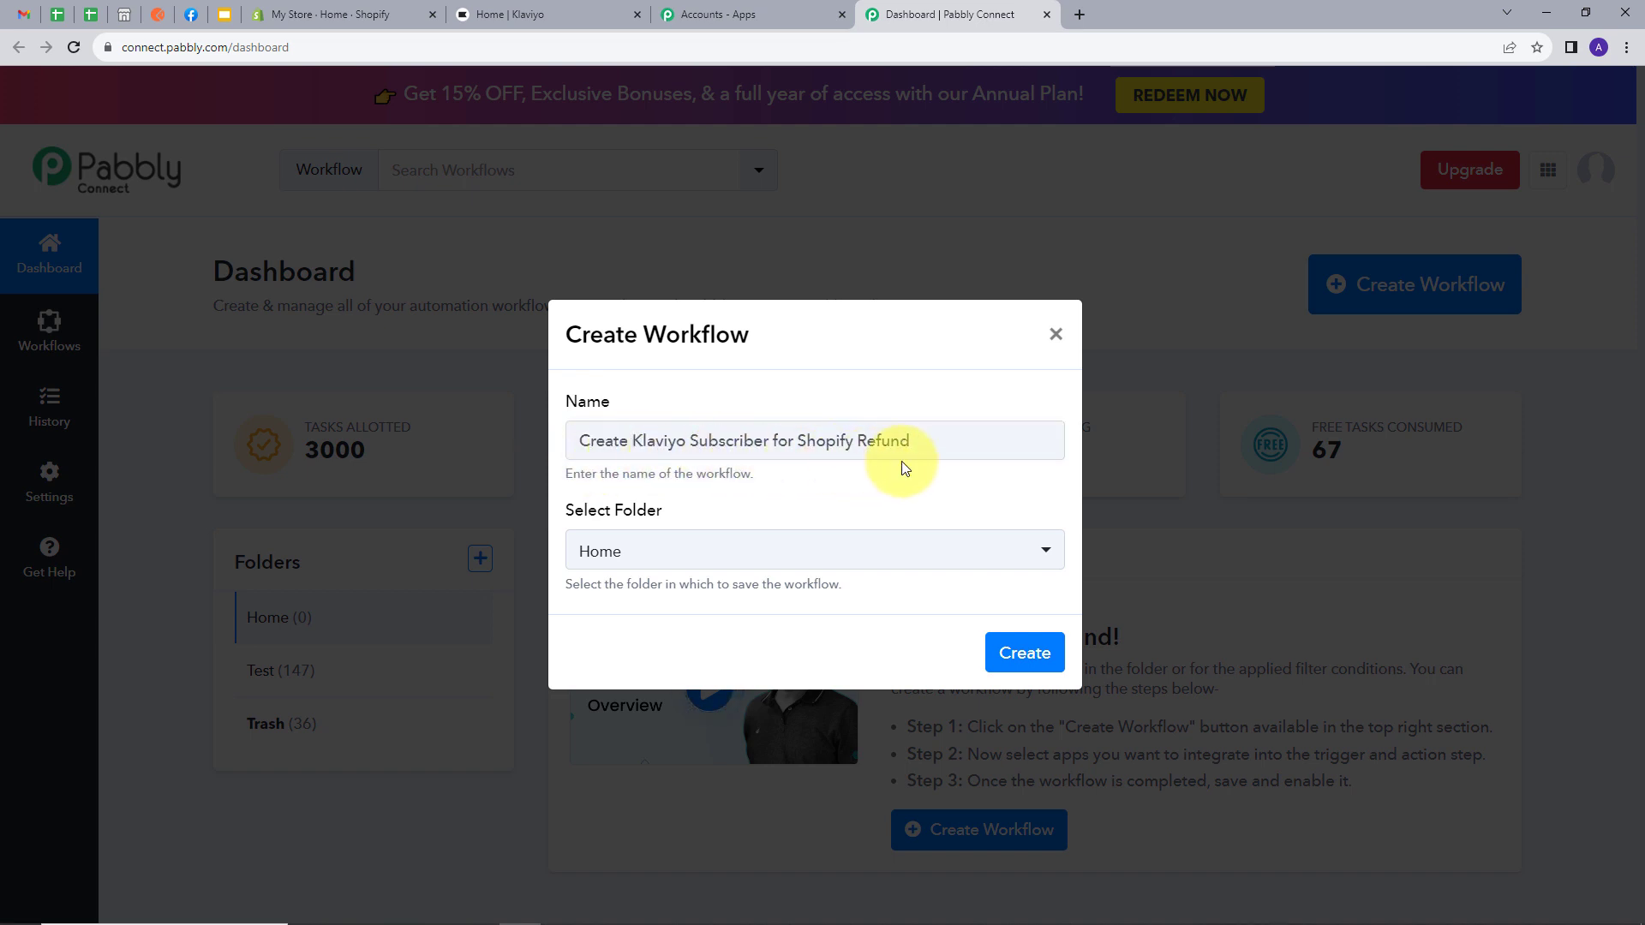
left_click(636, 561)
left_click(607, 653)
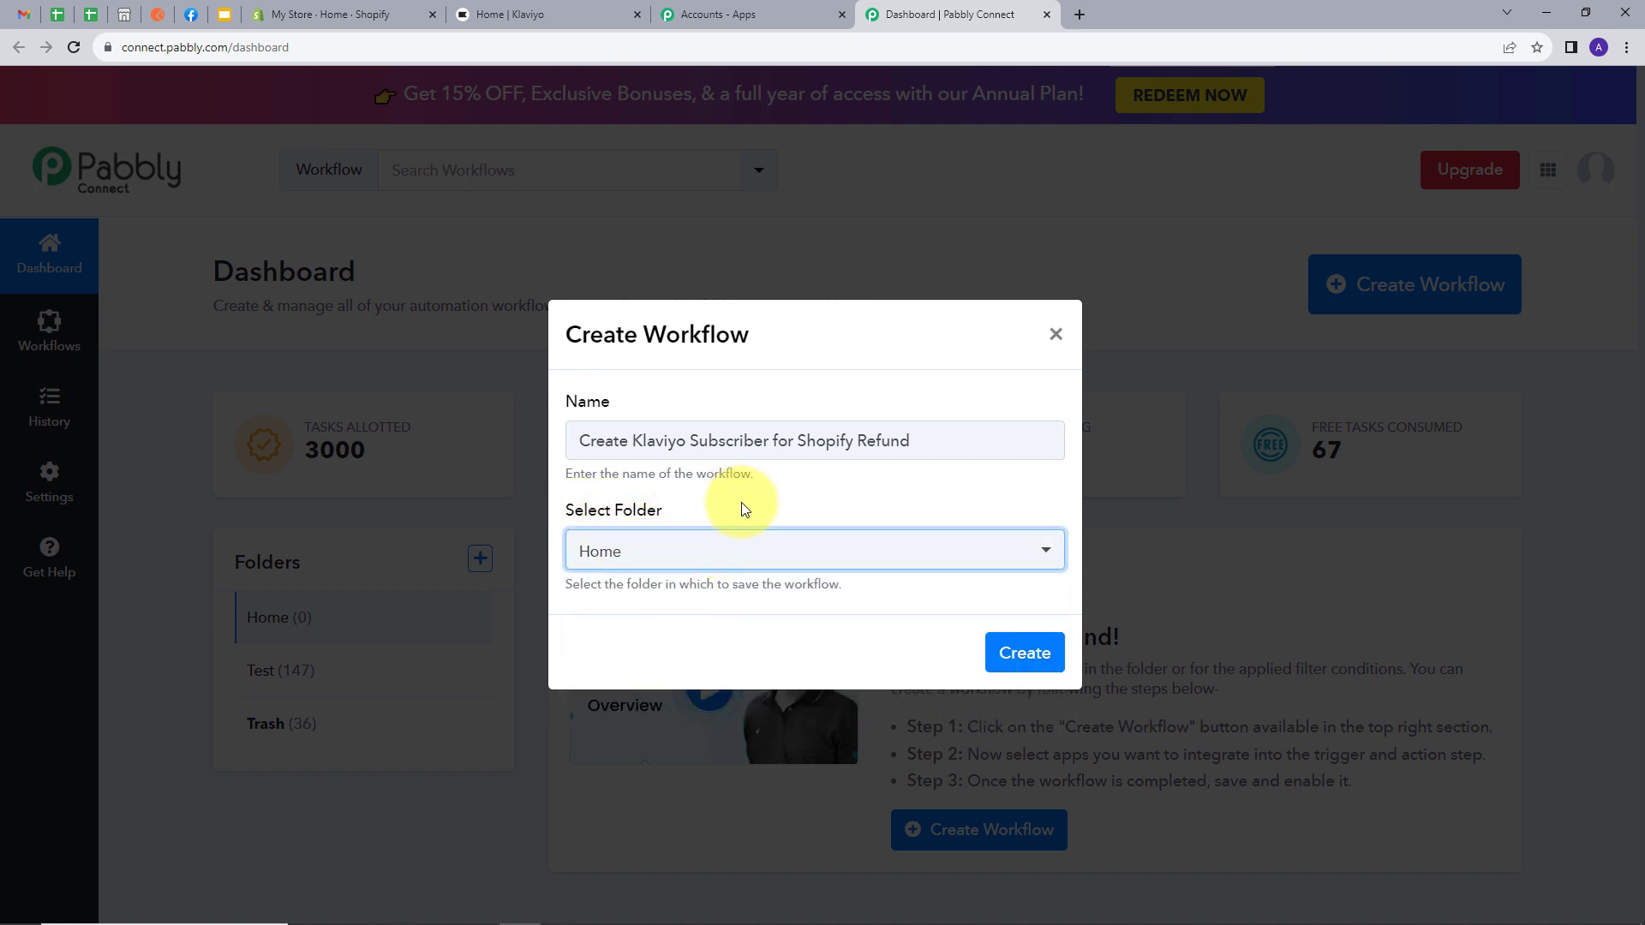
left_click(1011, 649)
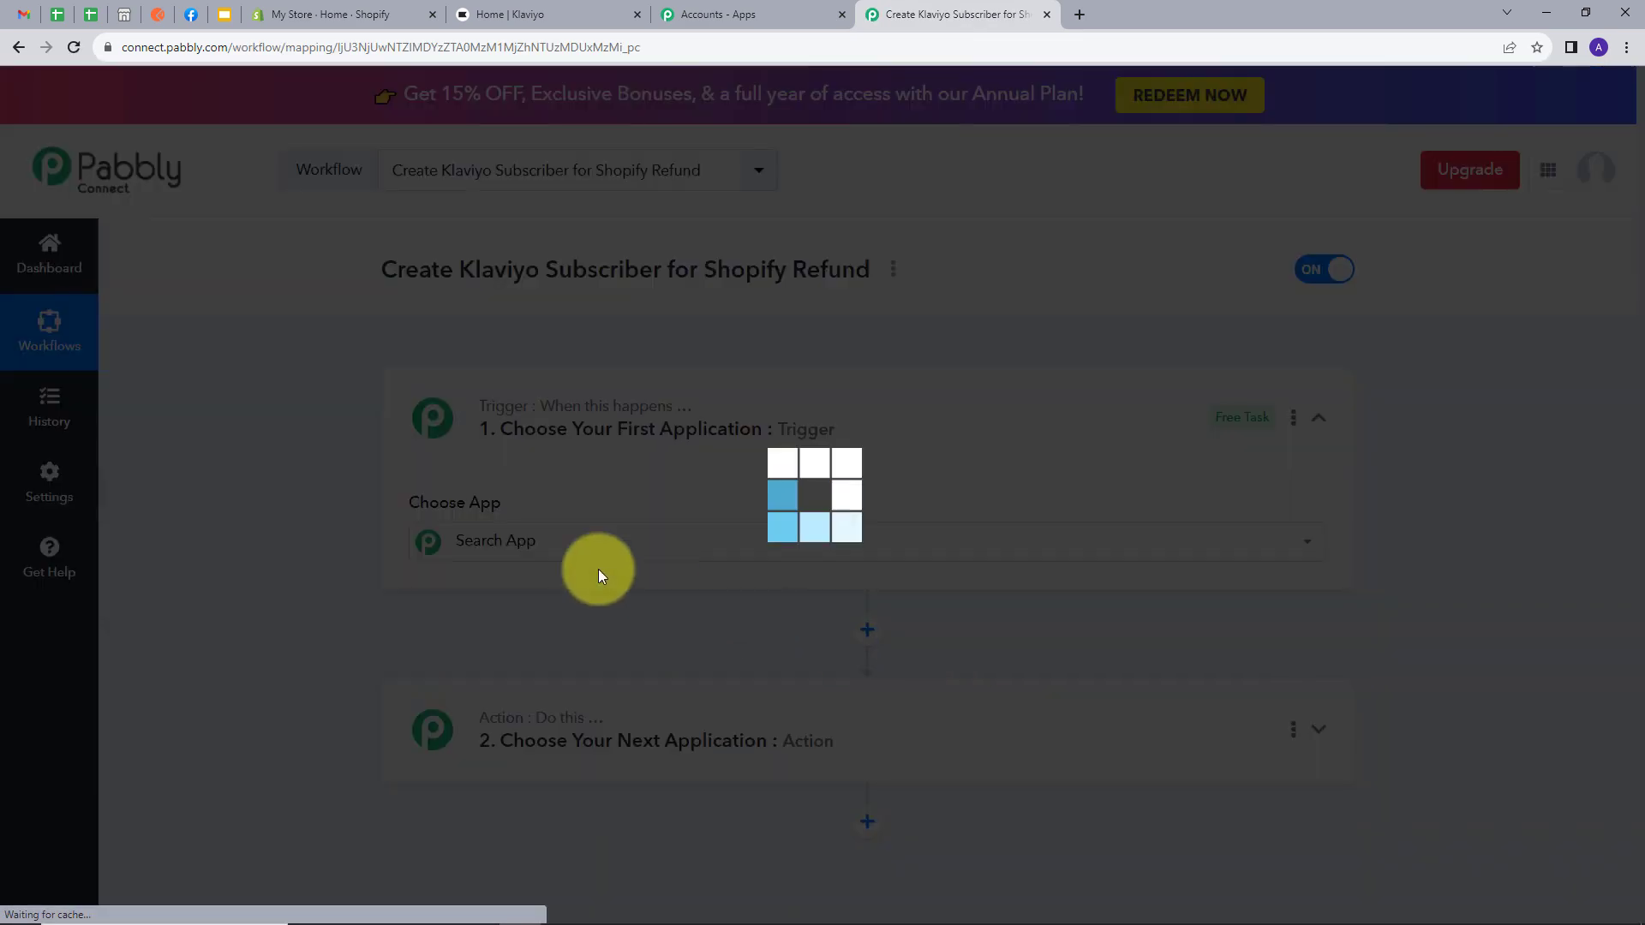
Step: Find Shopify in the app list and choose it as the workflow's trigger application
left_click(485, 524)
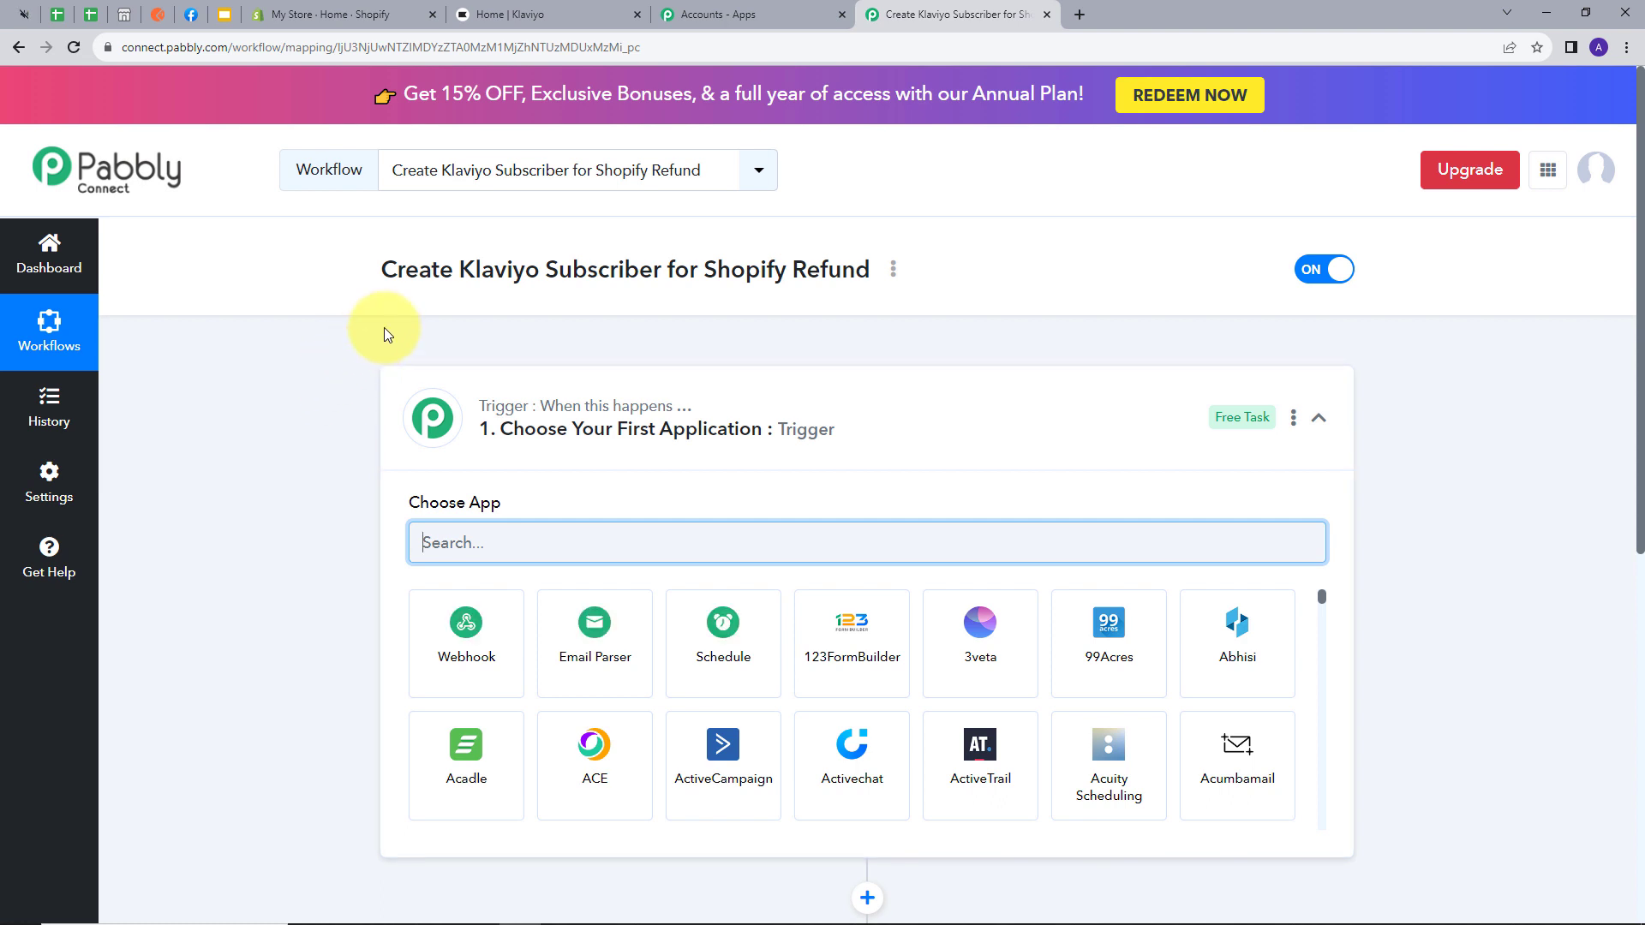
scroll(384, 327, "down", 2)
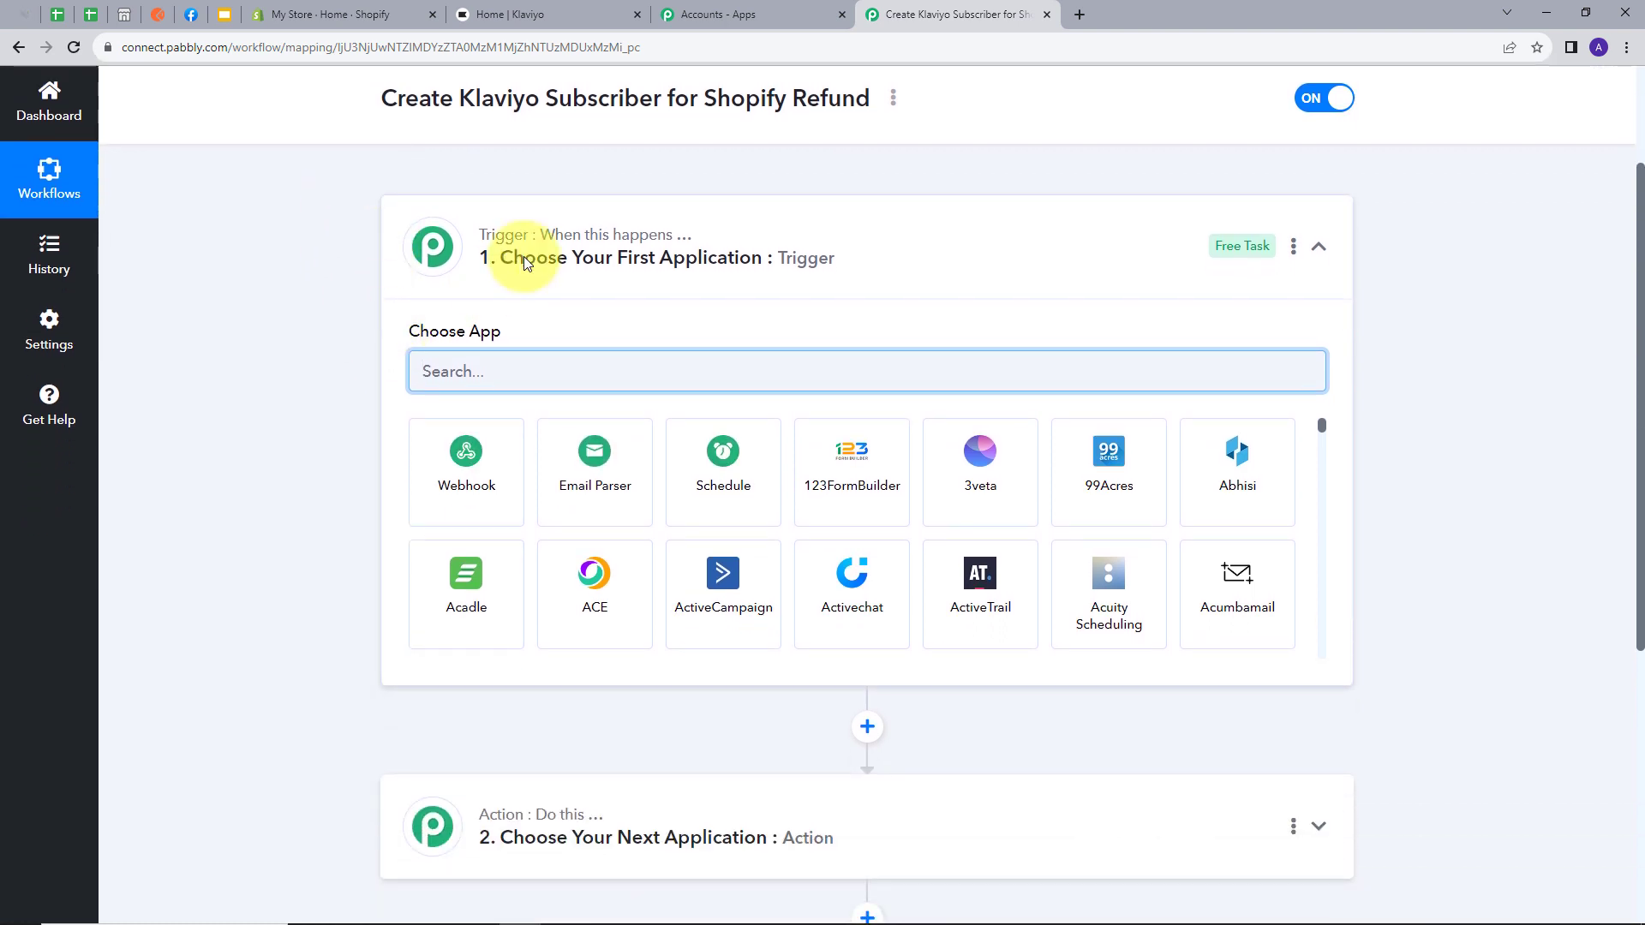
mouse_move(502, 247)
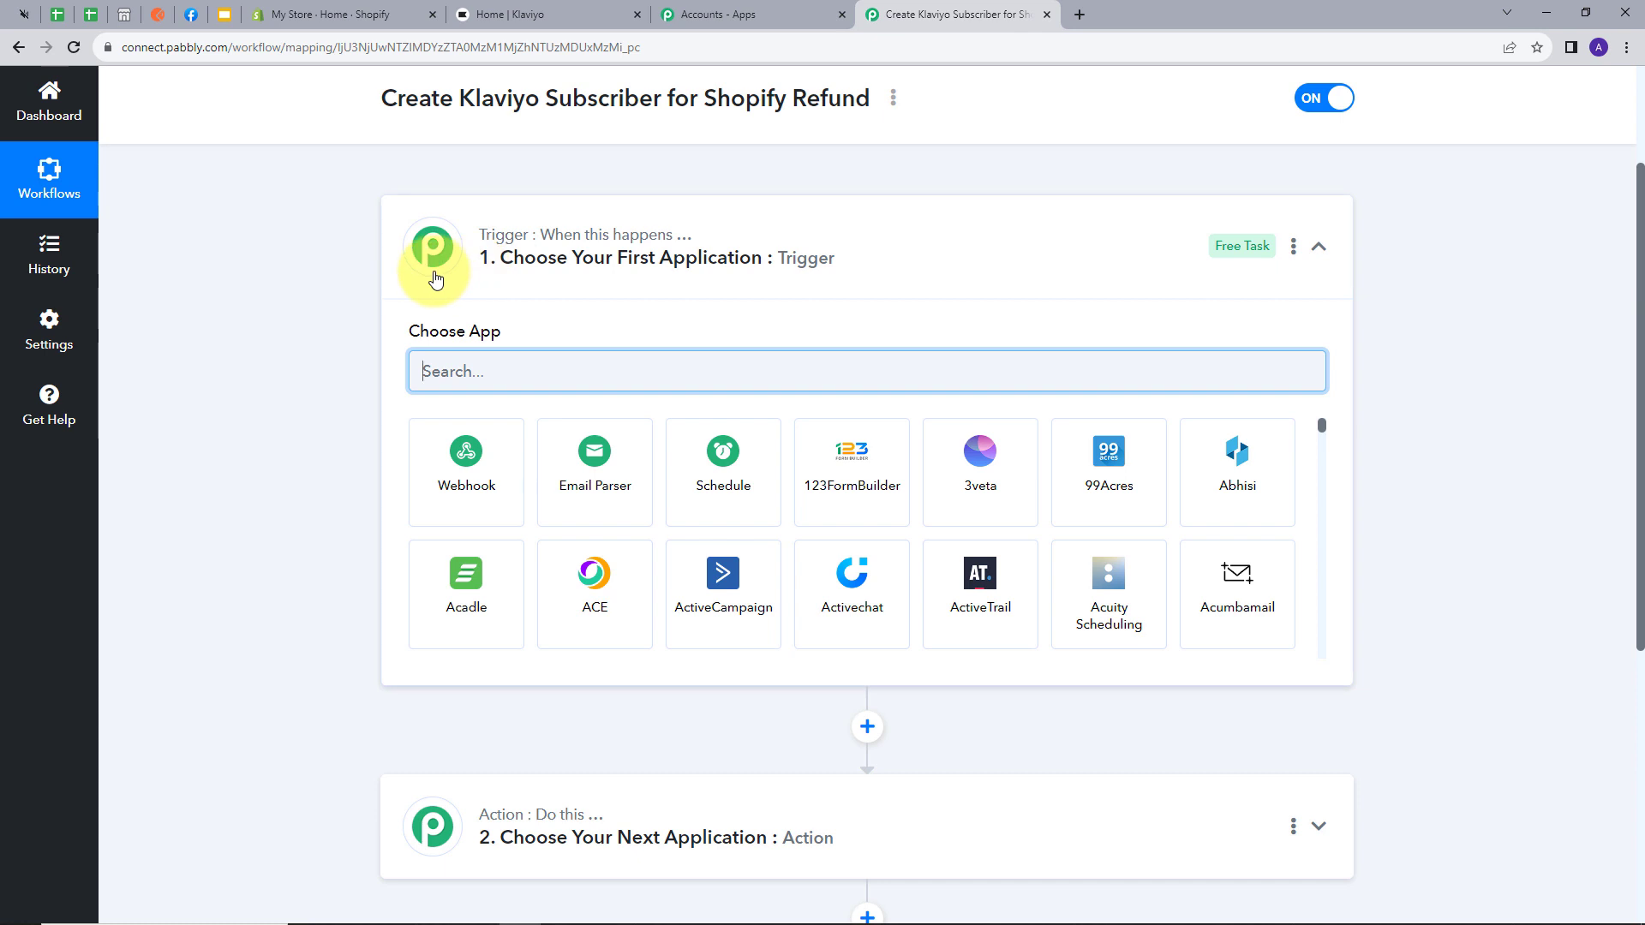
scroll(569, 300, "down", 1)
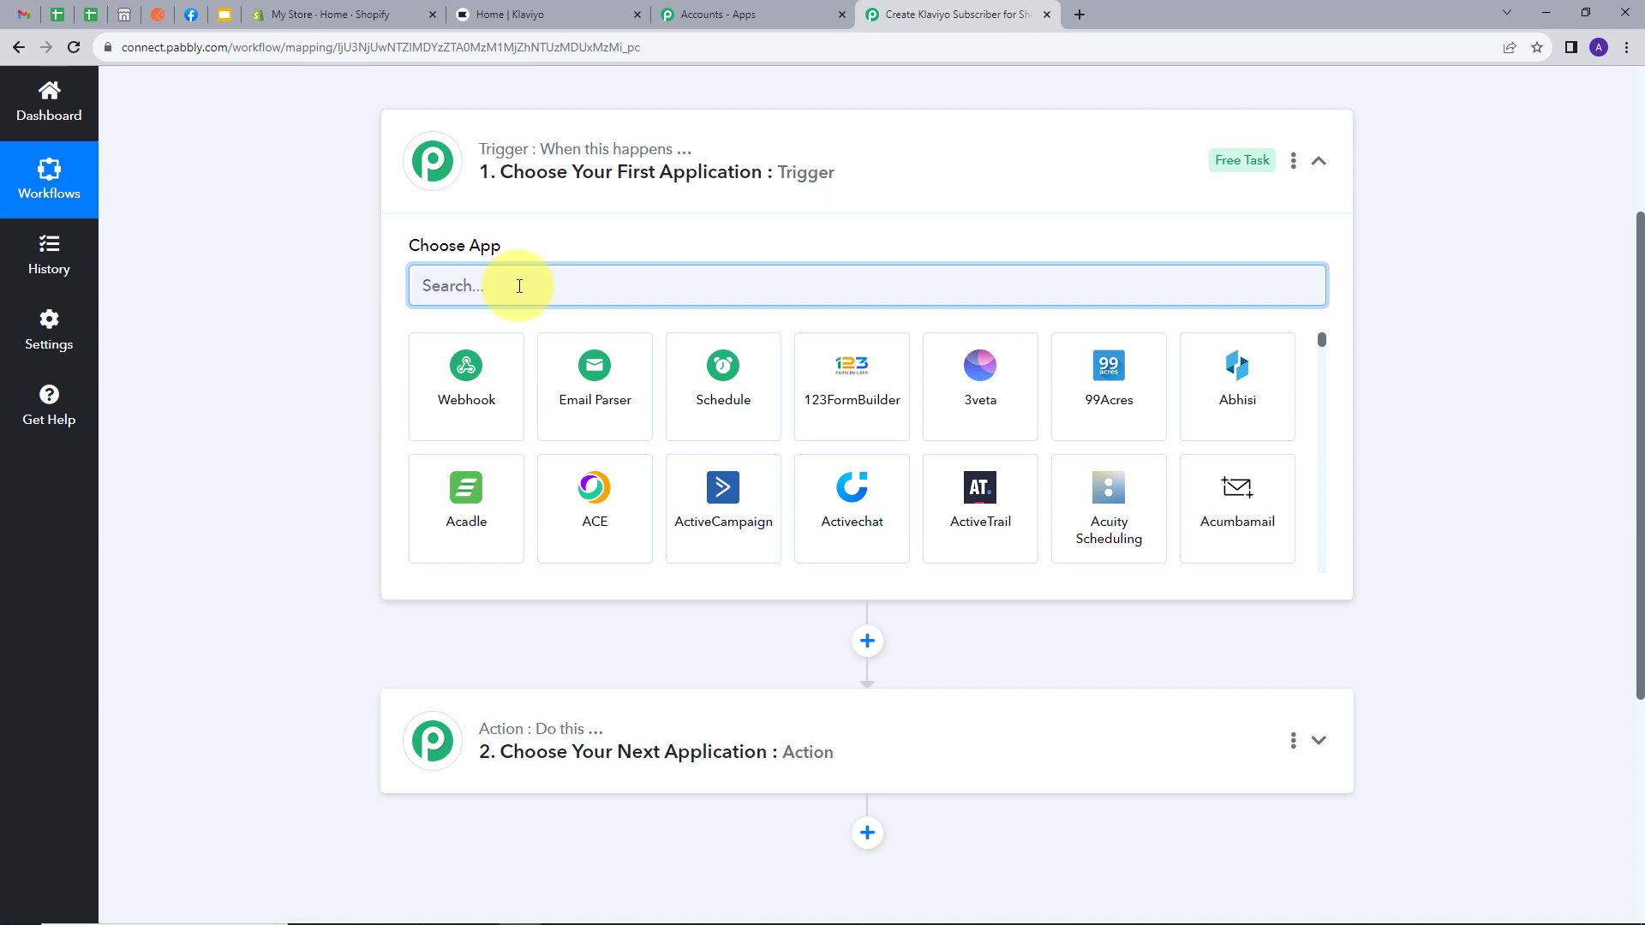
type("shopif")
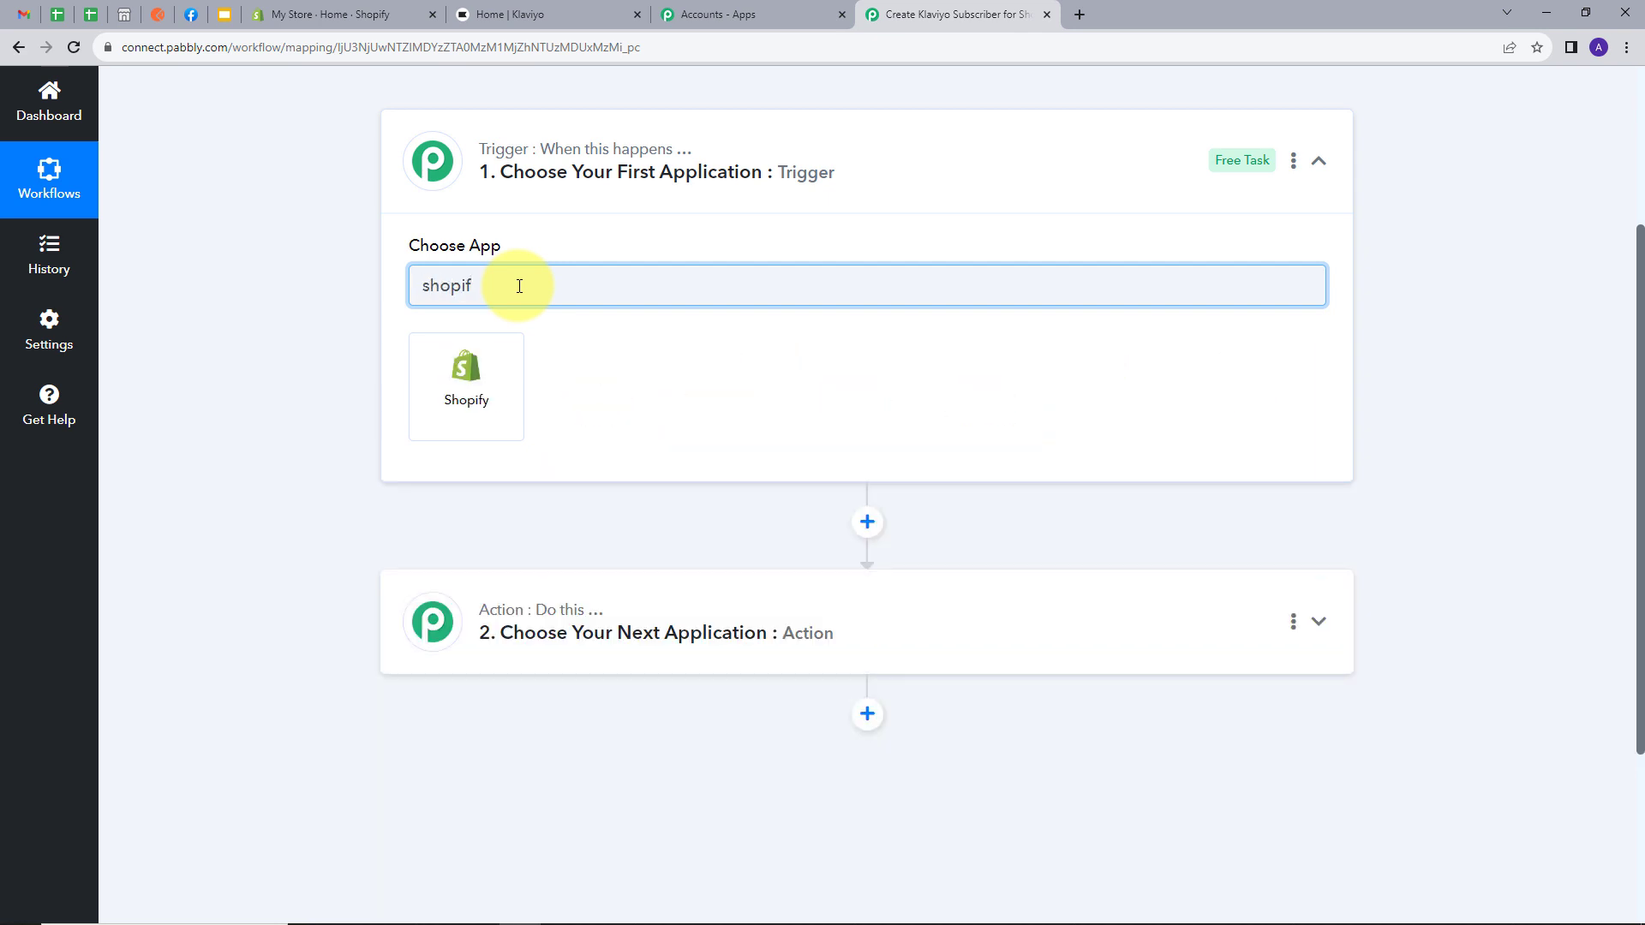
left_click(463, 377)
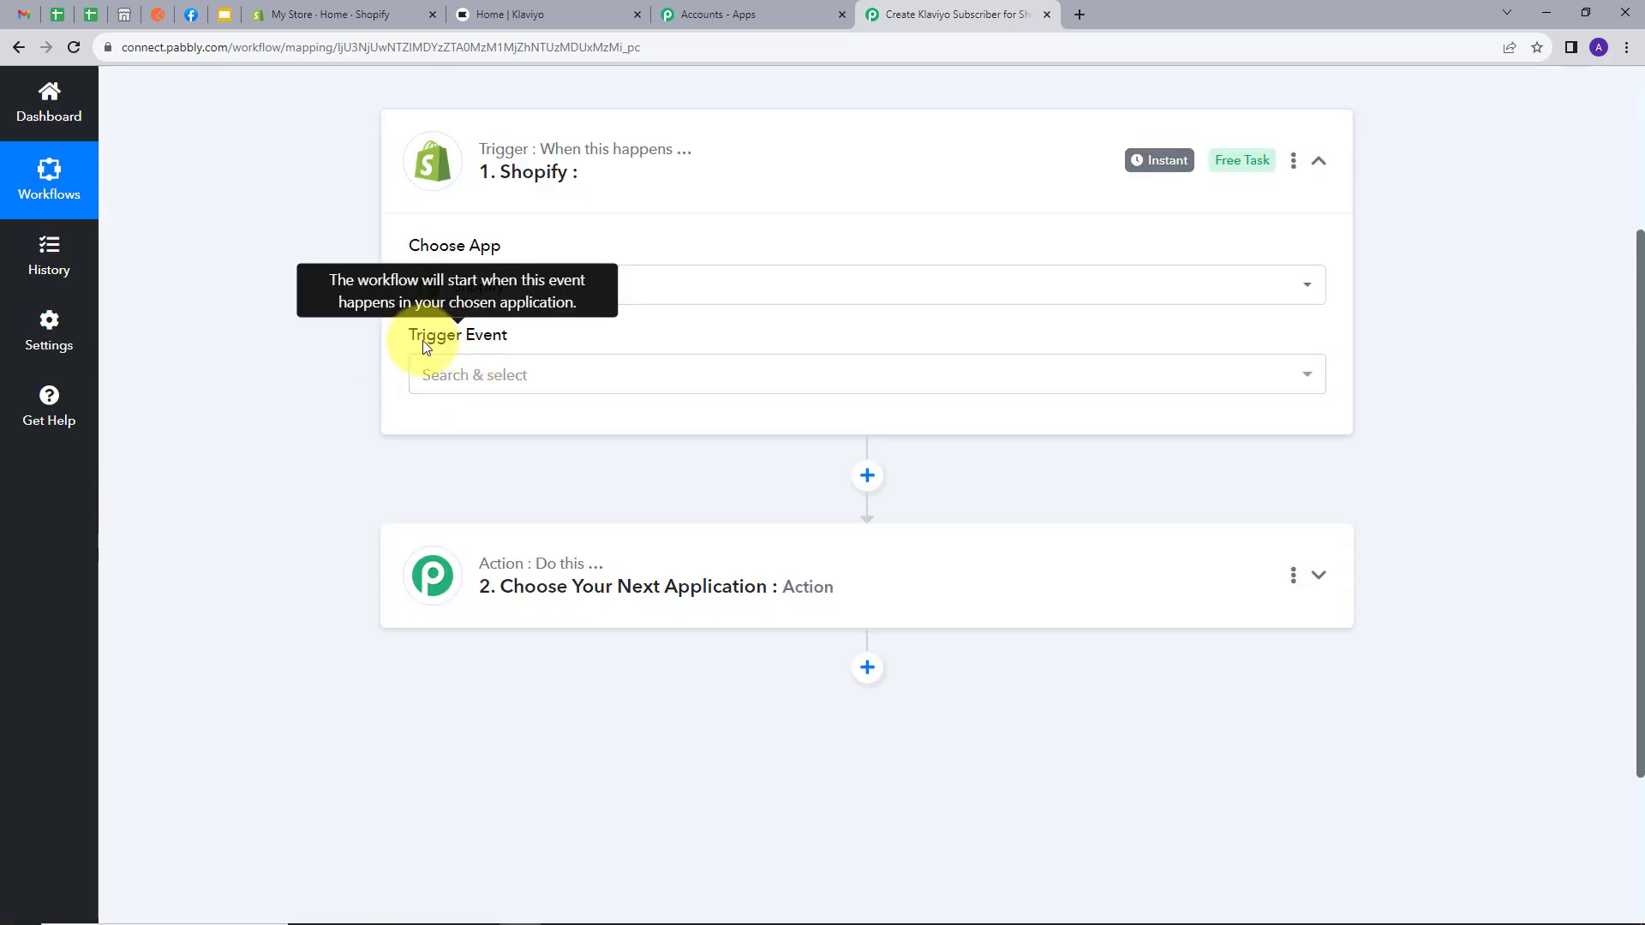
Step: Set the Shopify trigger event to New Refund and copy the trigger's webhook URL
left_click(705, 374)
scroll(591, 524, "down", 3)
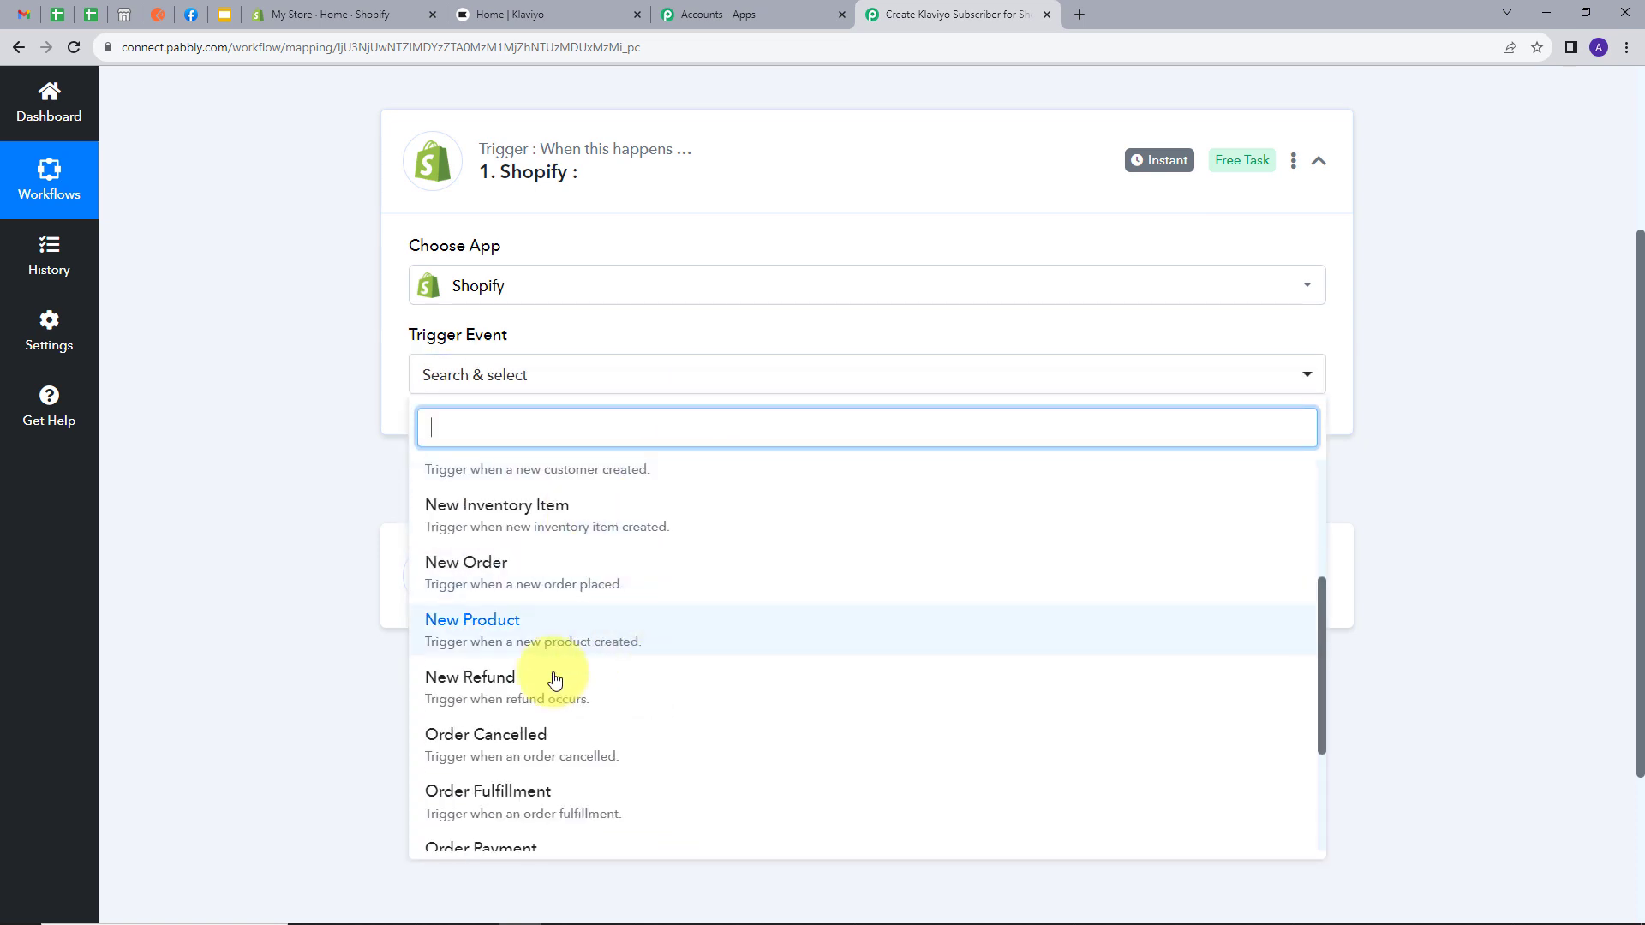
left_click(514, 691)
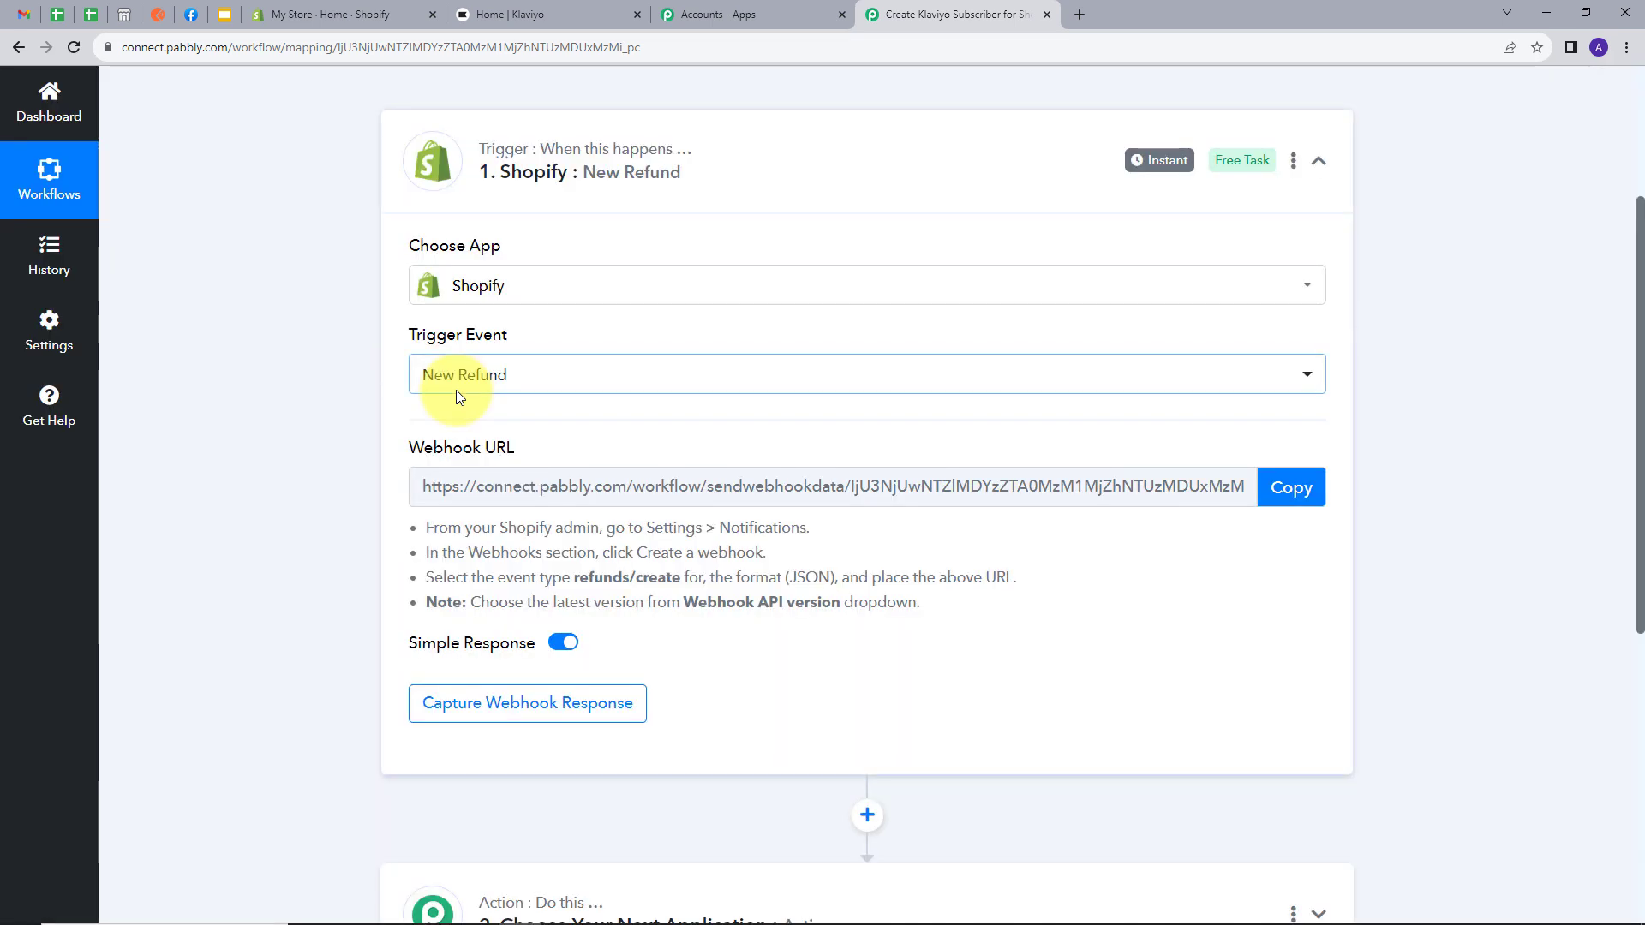
left_click(330, 359)
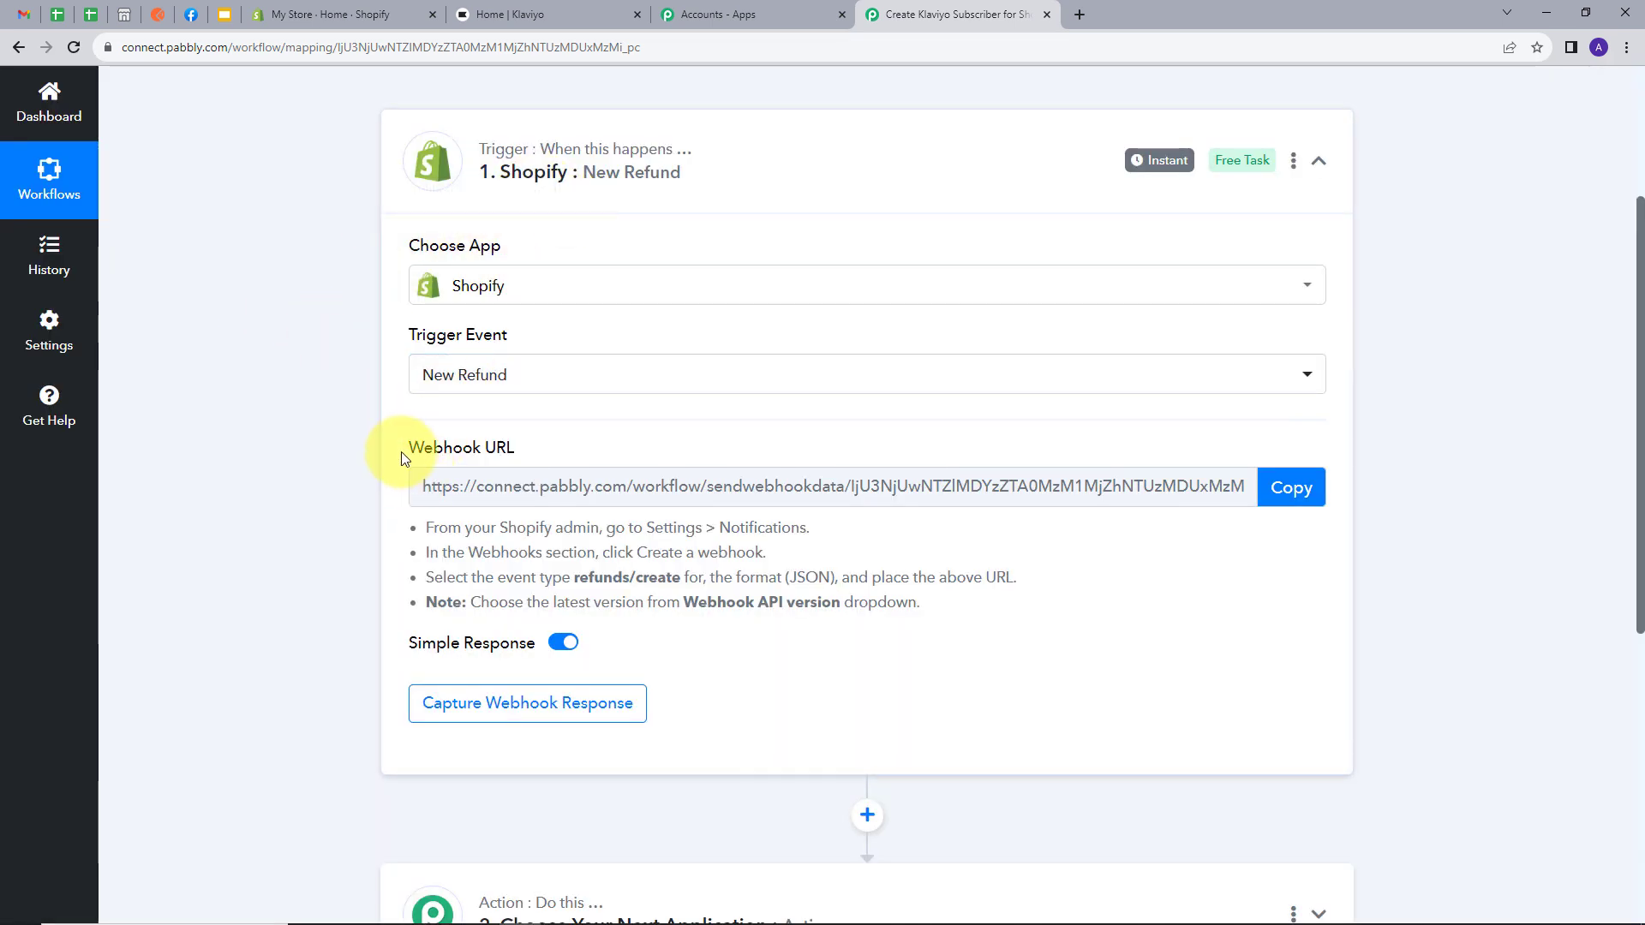
mouse_move(503, 454)
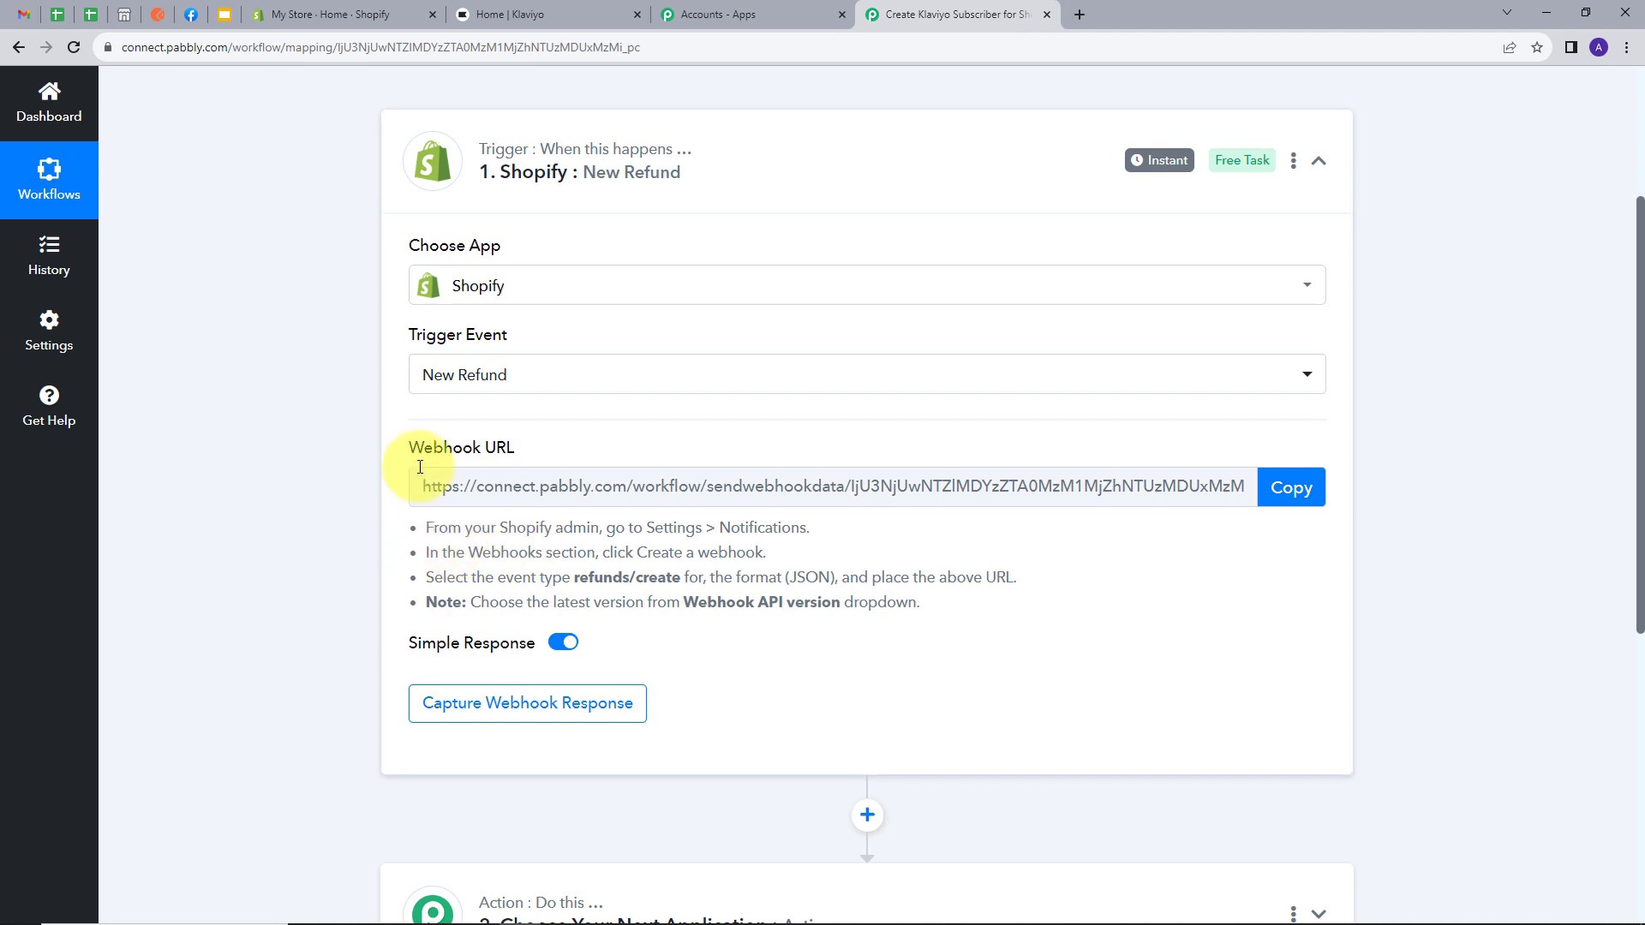
left_click_drag(382, 519, 942, 630)
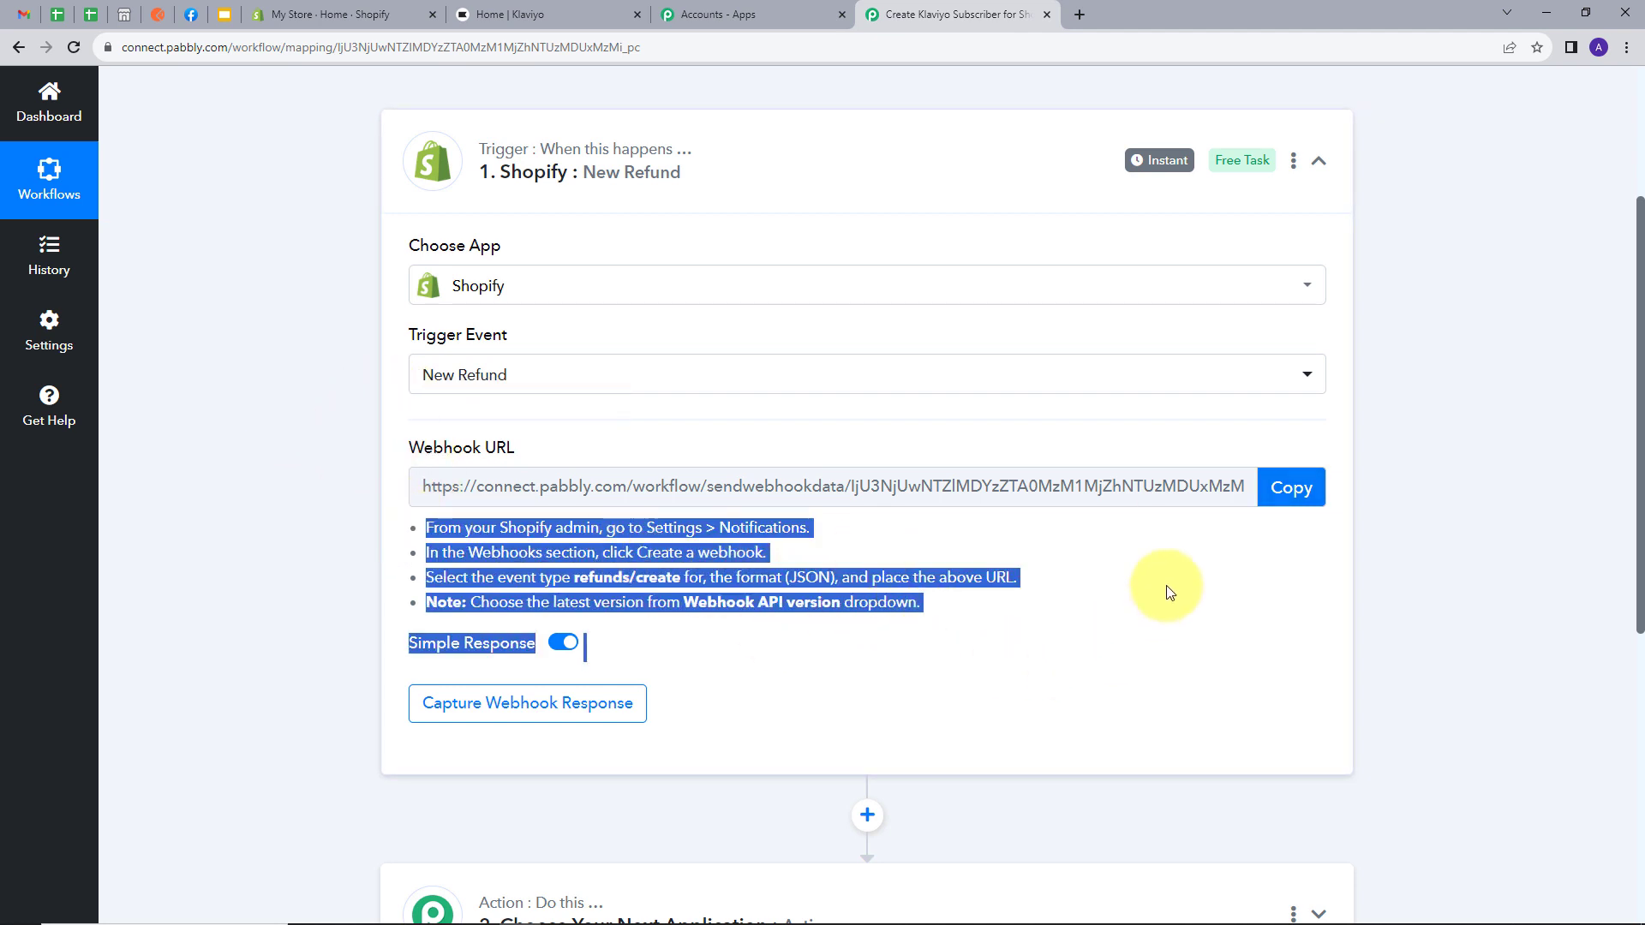
left_click(1286, 501)
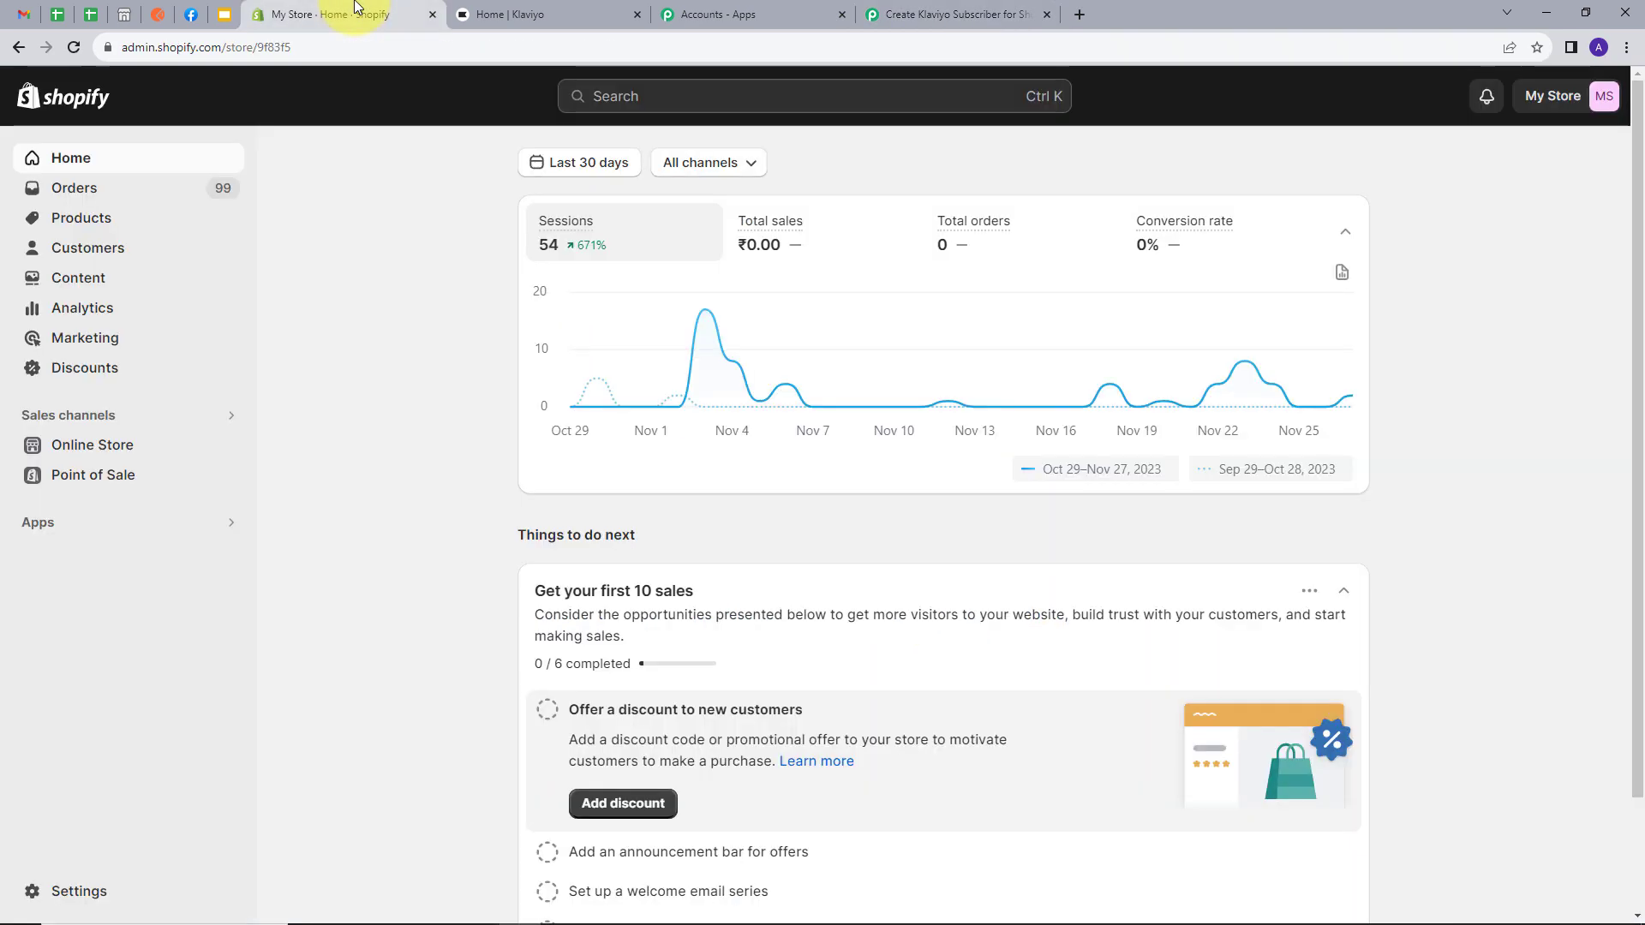
Step: Switch to the Shopify admin and go to the Webhooks section of the store's notification settings
left_click(353, 12)
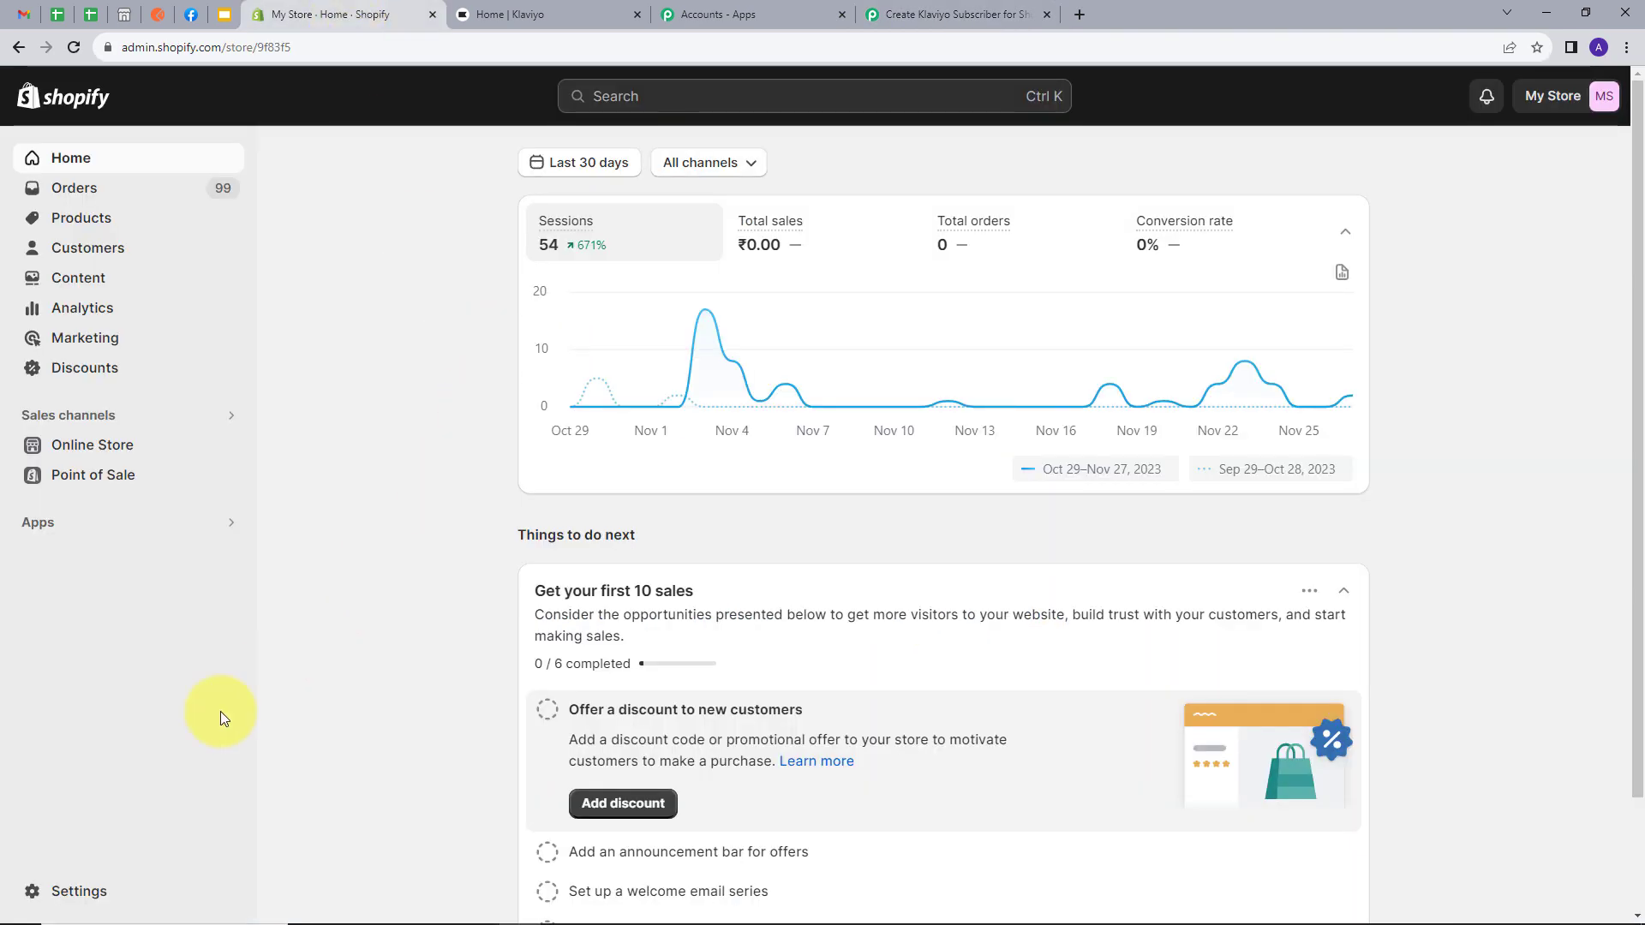
left_click(69, 889)
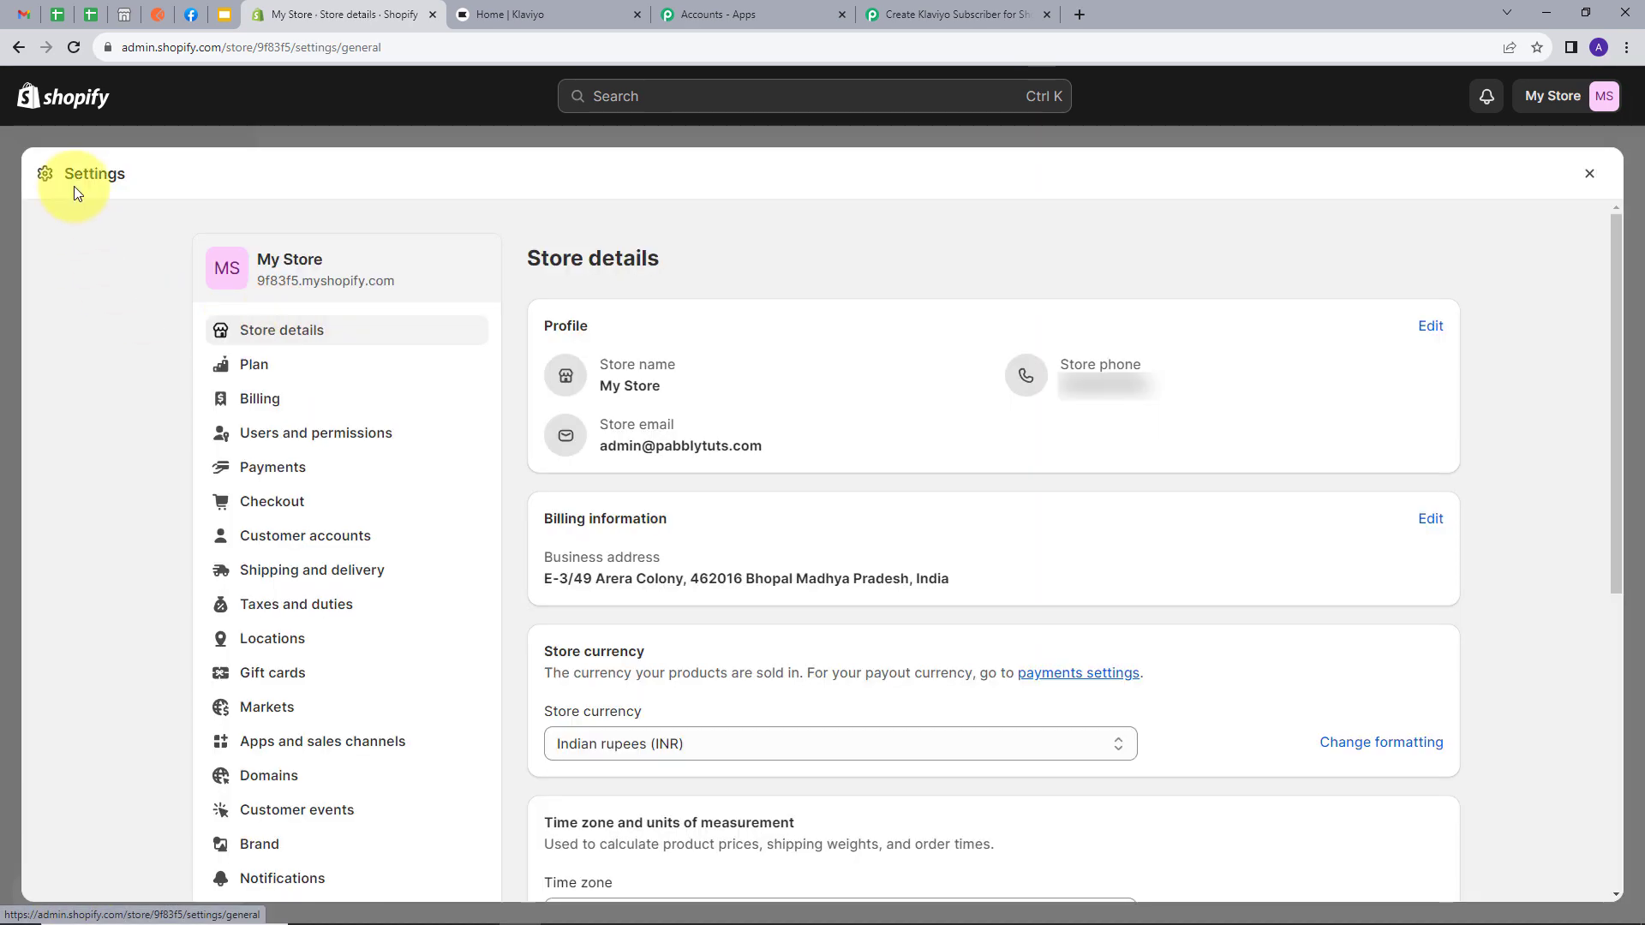
scroll(323, 672, "down", 3)
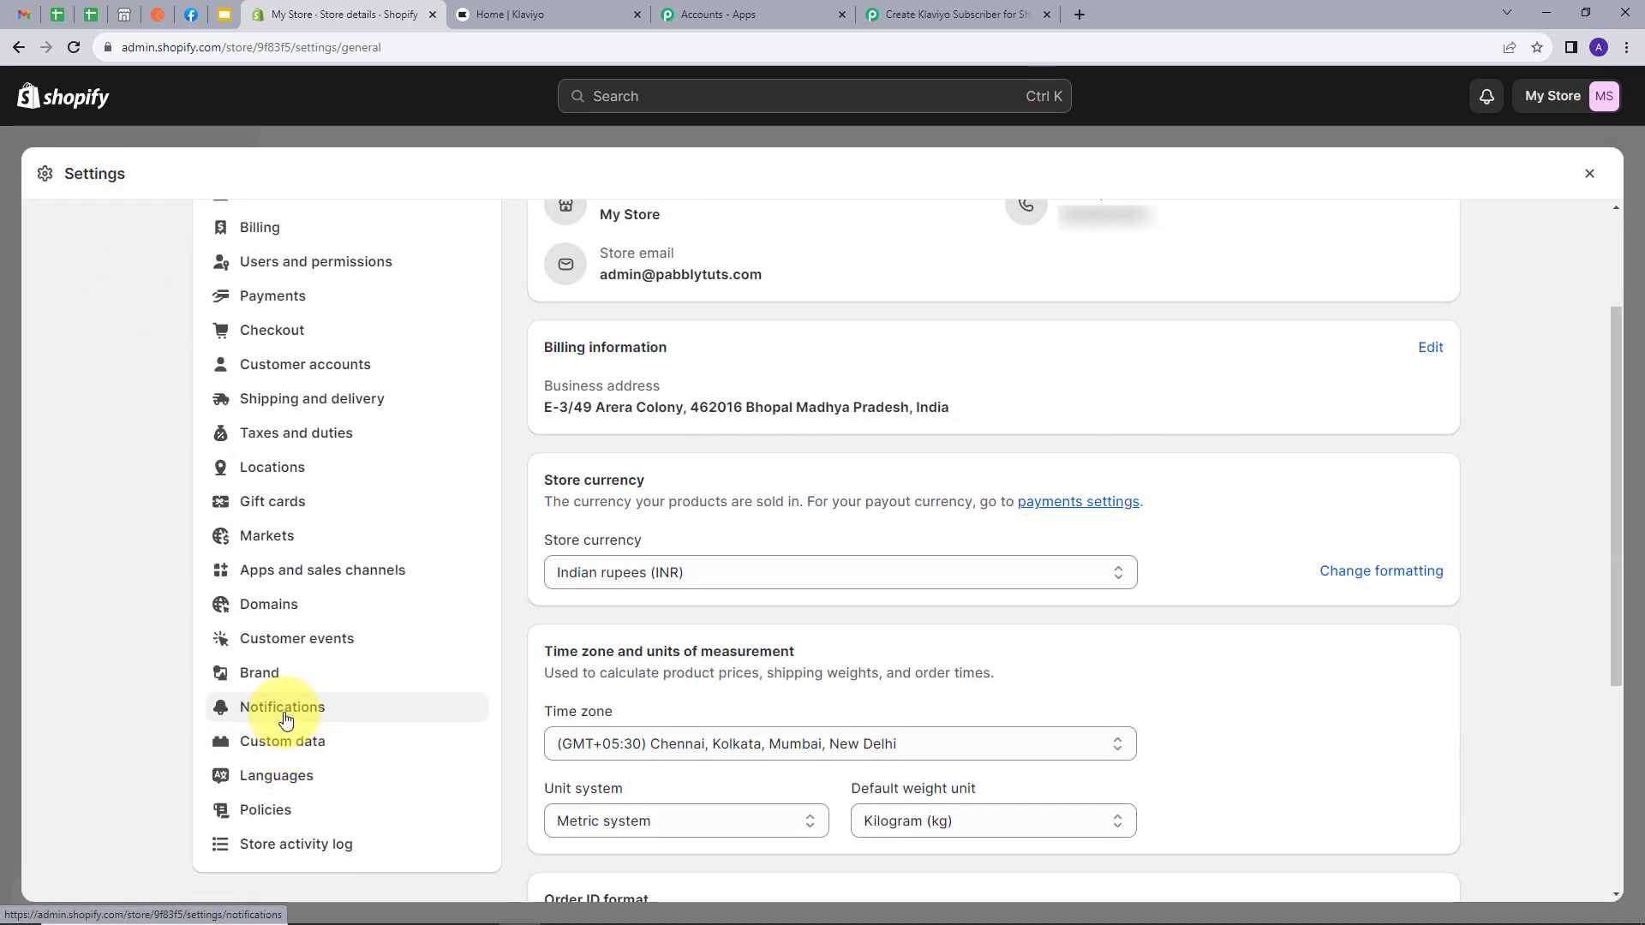
left_click(286, 721)
scroll(845, 500, "down", 5)
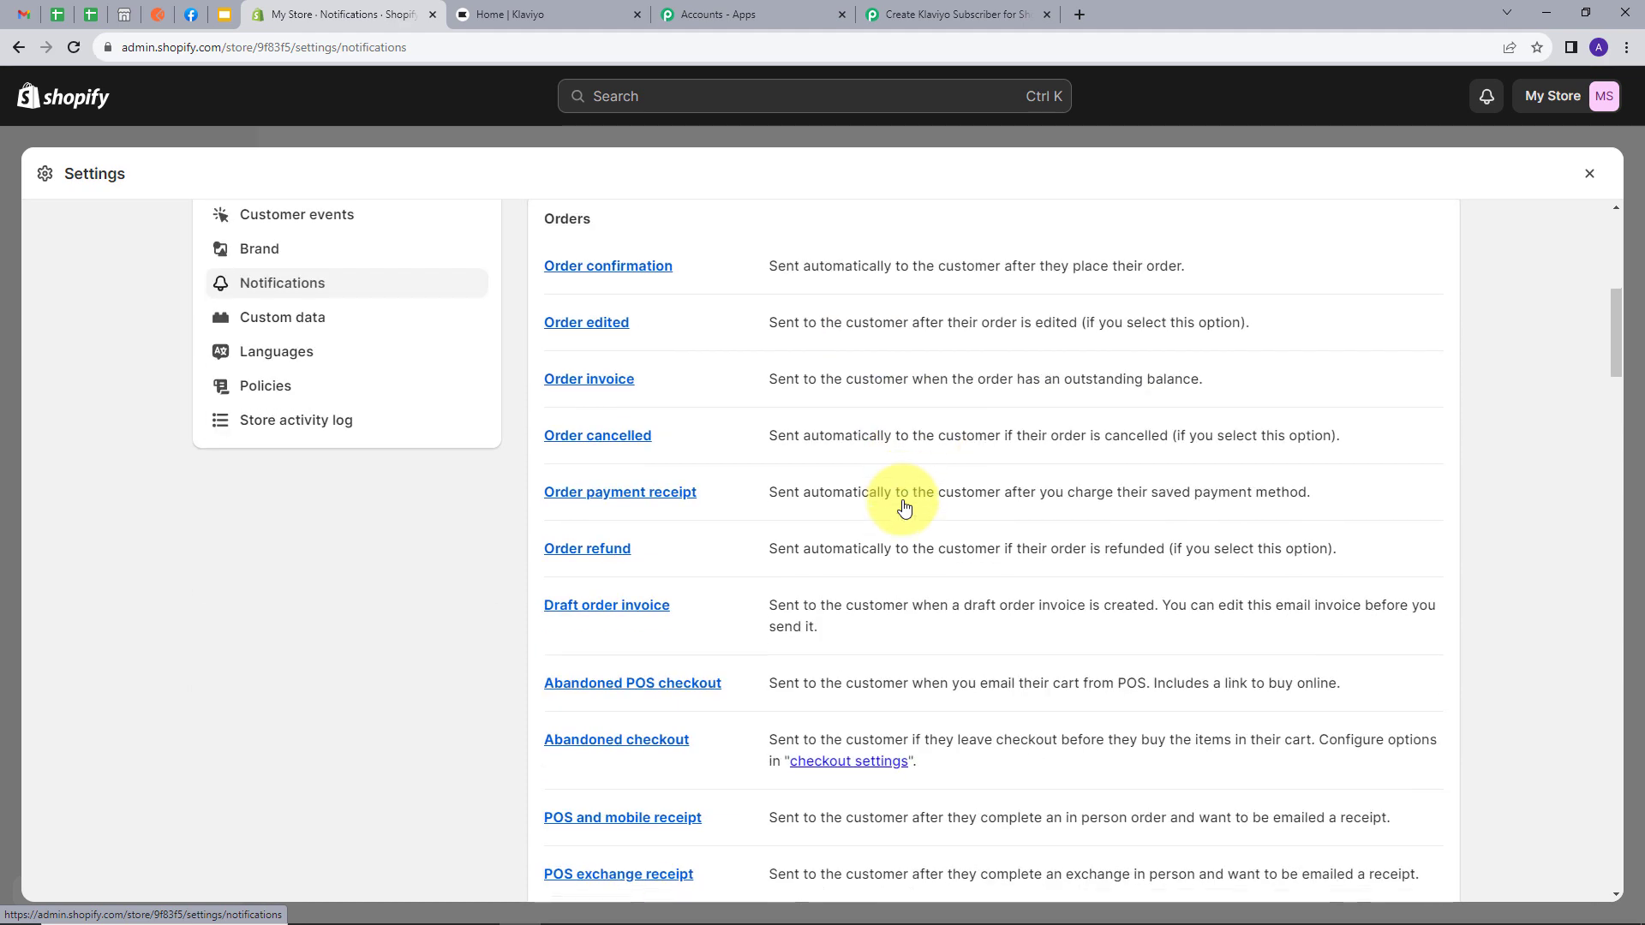
scroll(904, 507, "down", 15)
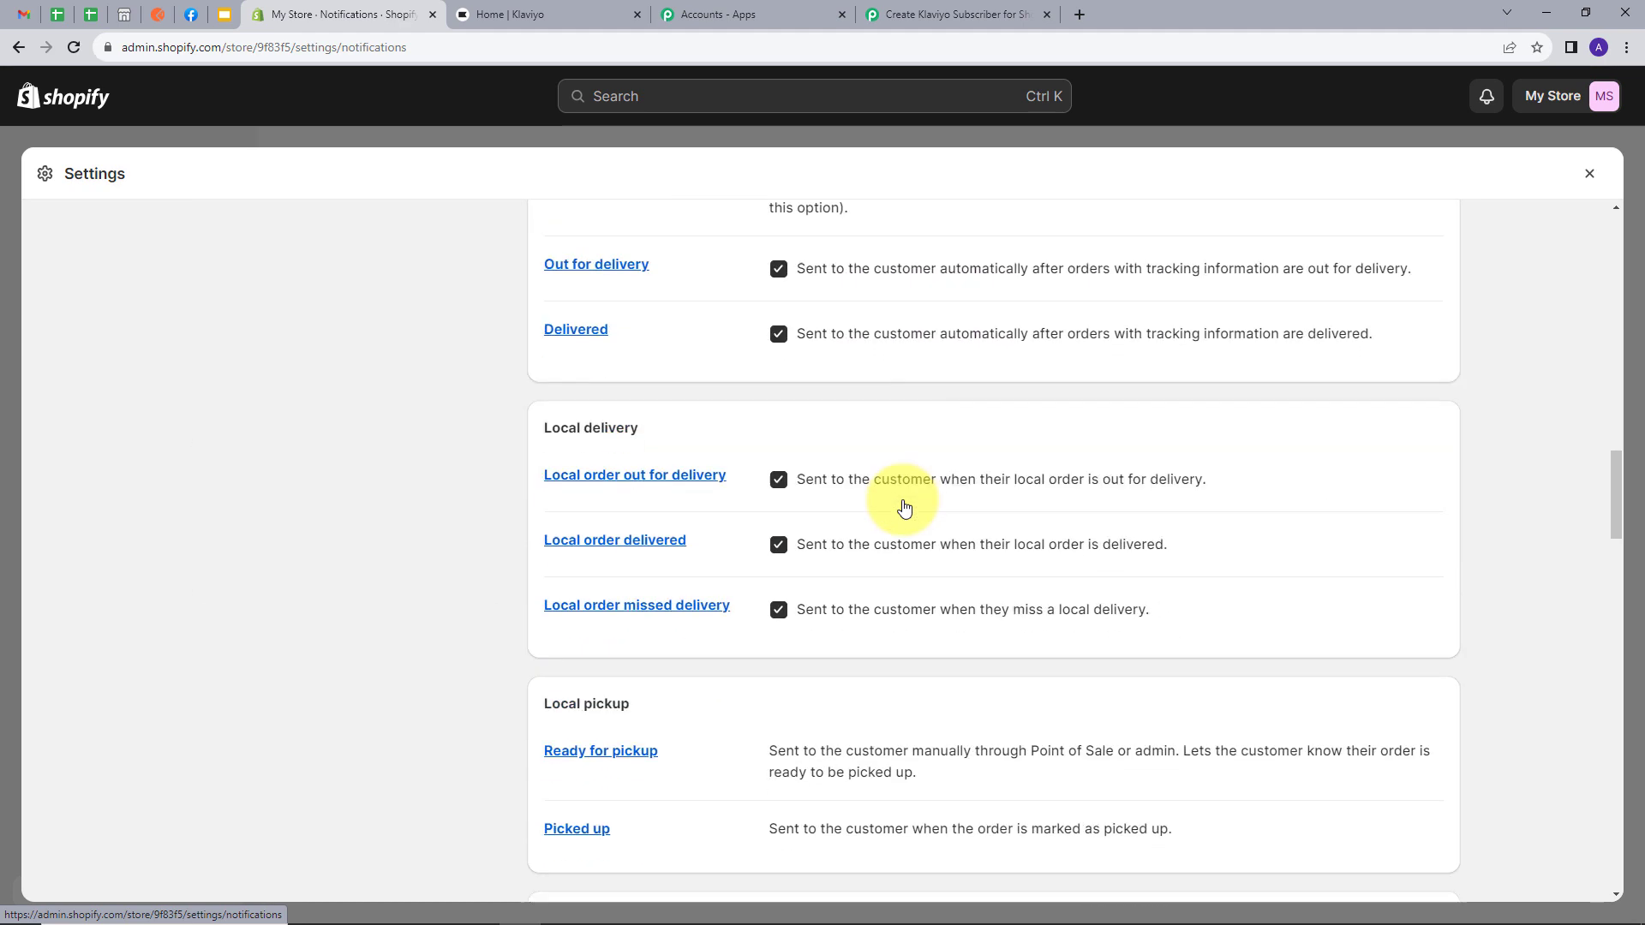
scroll(903, 507, "down", 15)
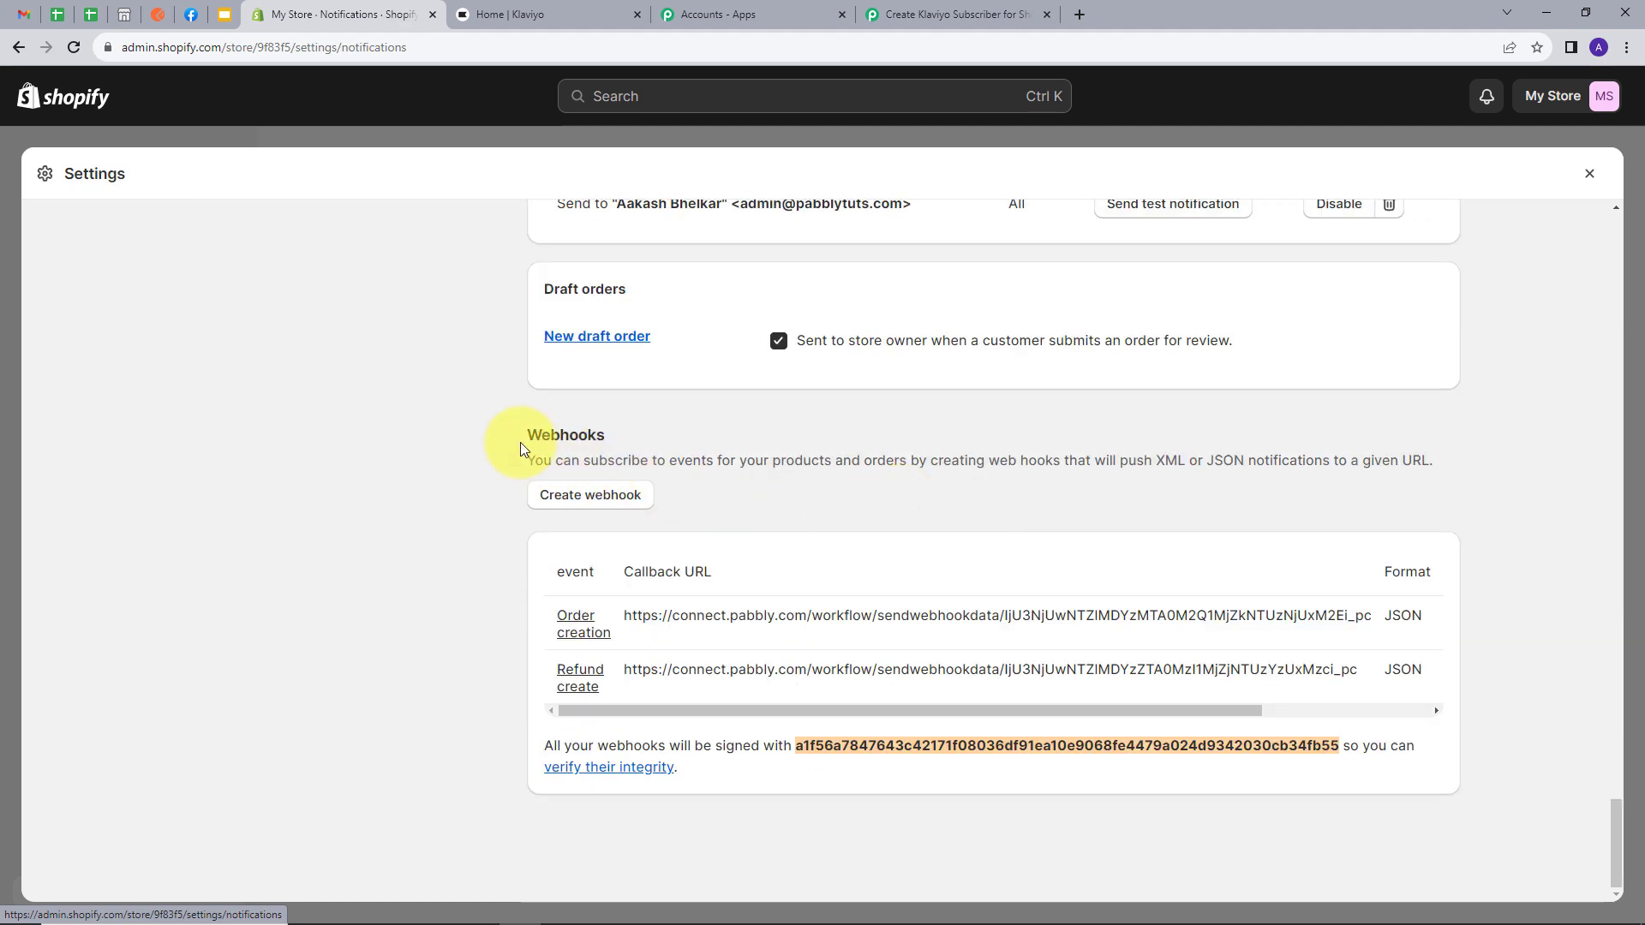
Step: Create a Shopify webhook for the Refund create event in JSON format with the copied URL and API version 2023-10 (Latest)
left_click(576, 500)
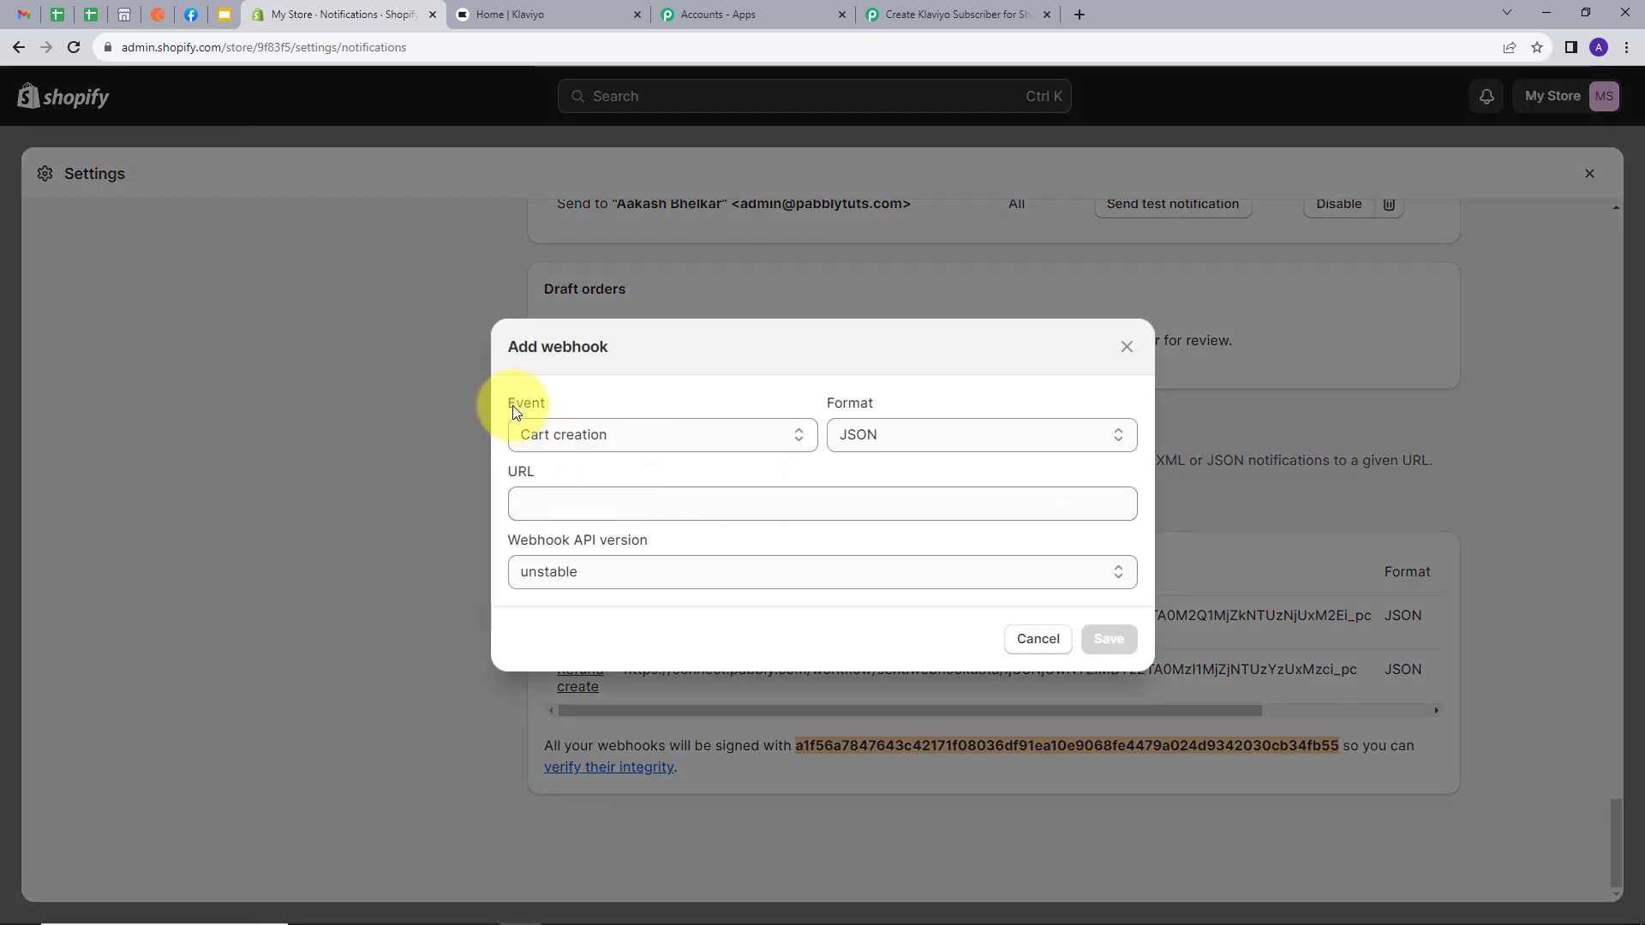
left_click(778, 439)
scroll(655, 537, "down", 12)
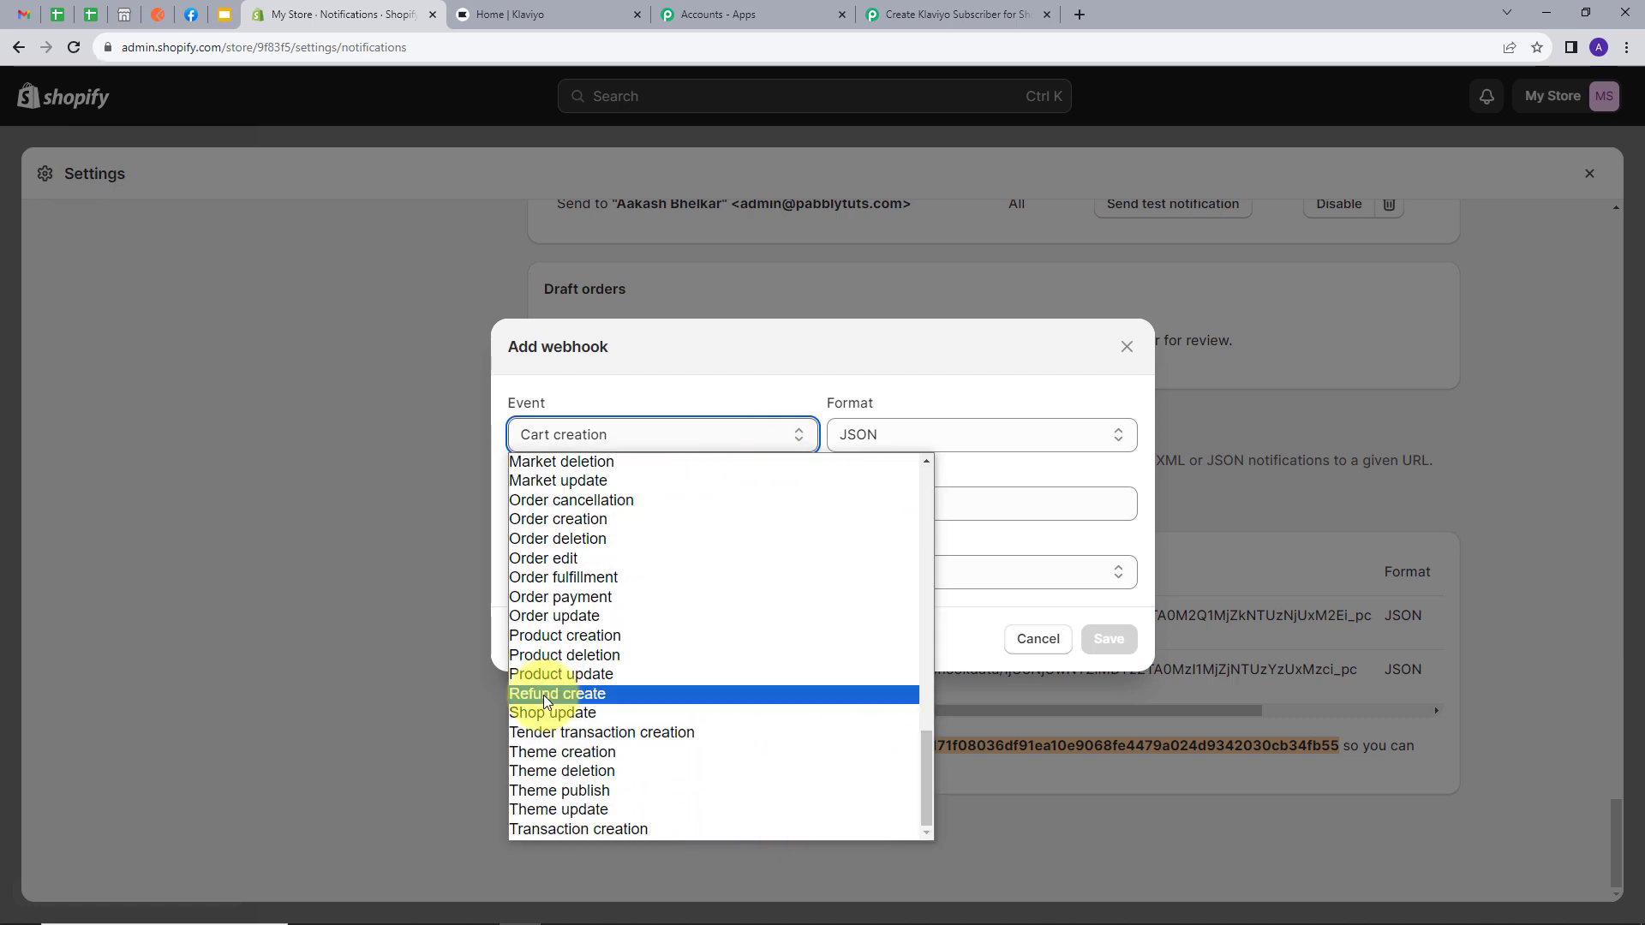
left_click(567, 694)
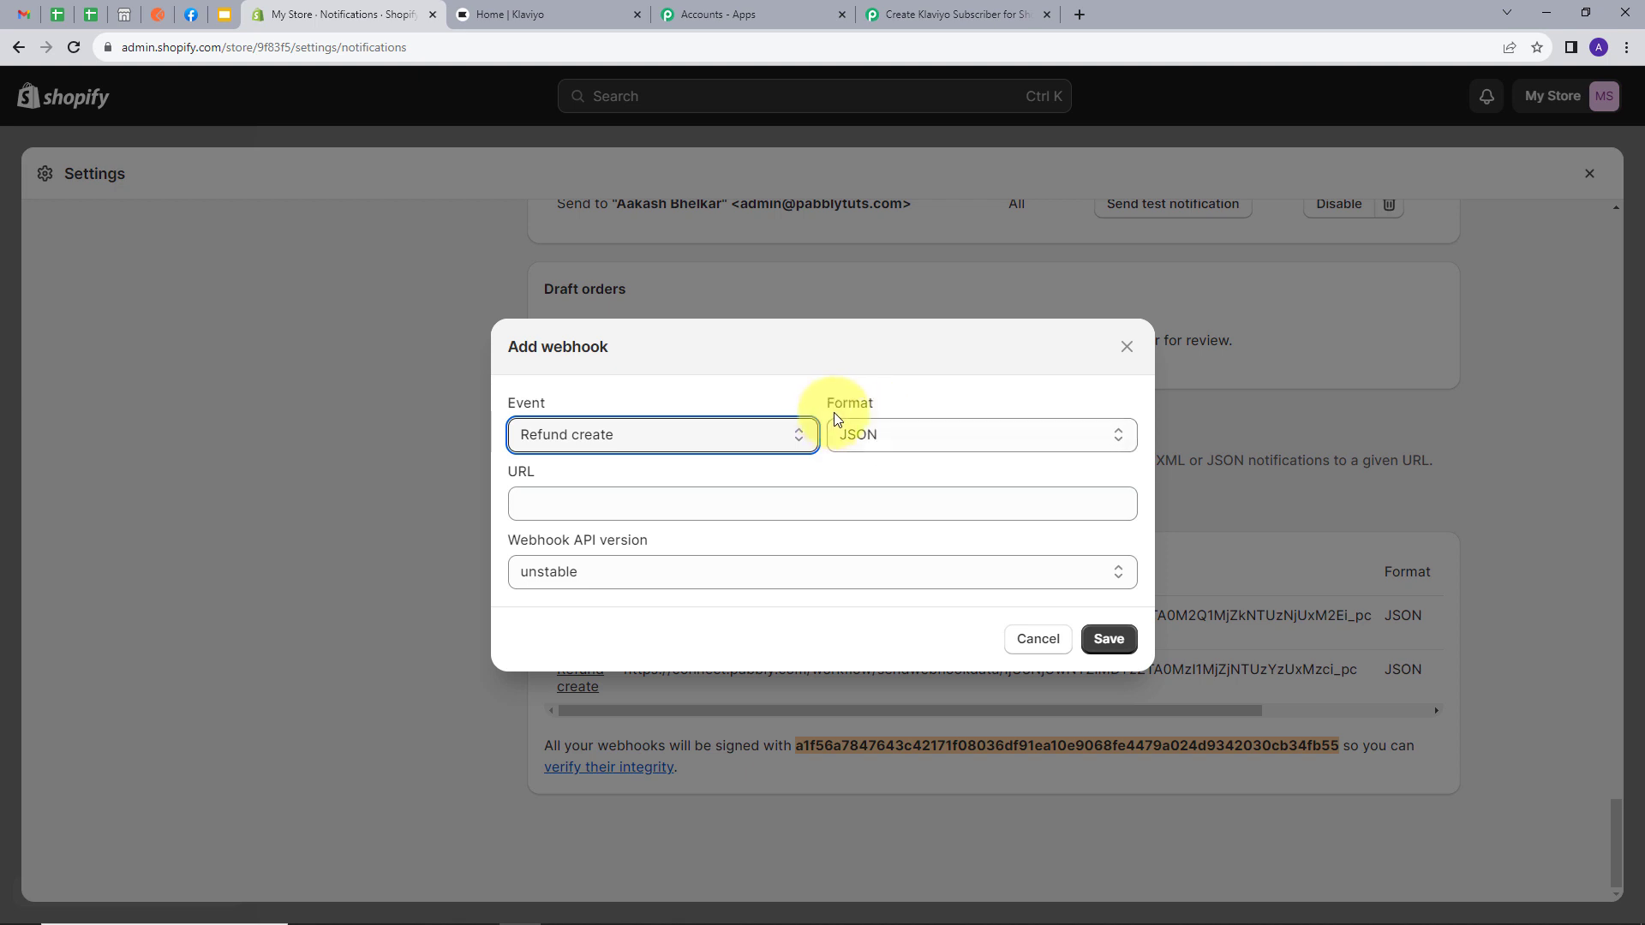
left_click(578, 503)
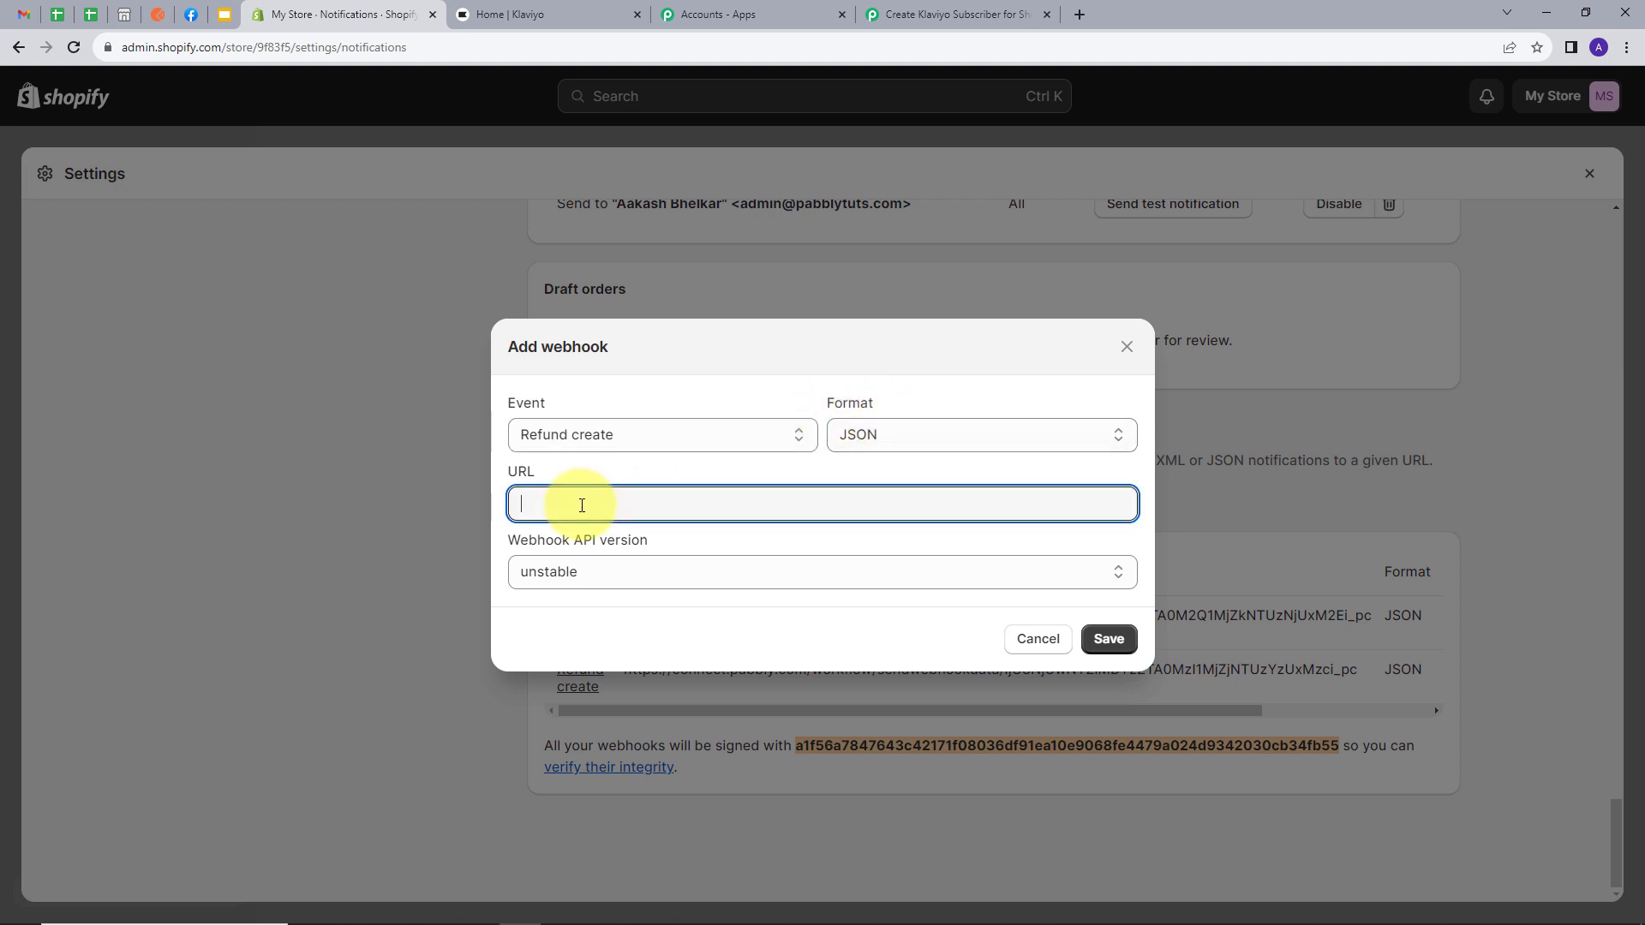
key("ctrl+v")
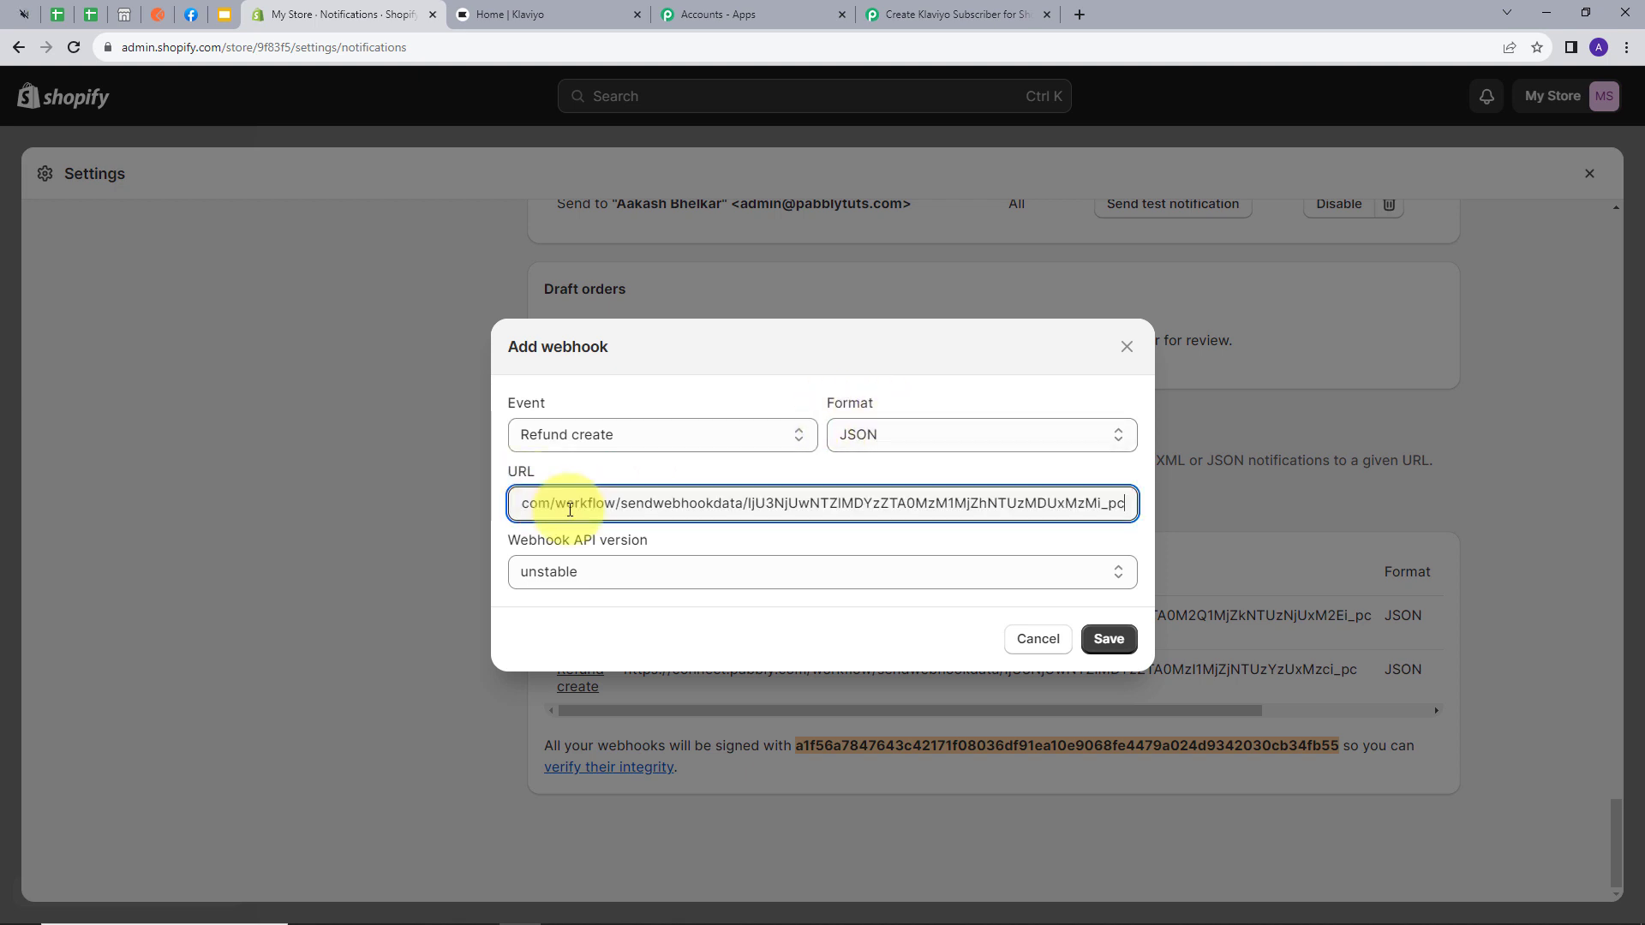
left_click(620, 569)
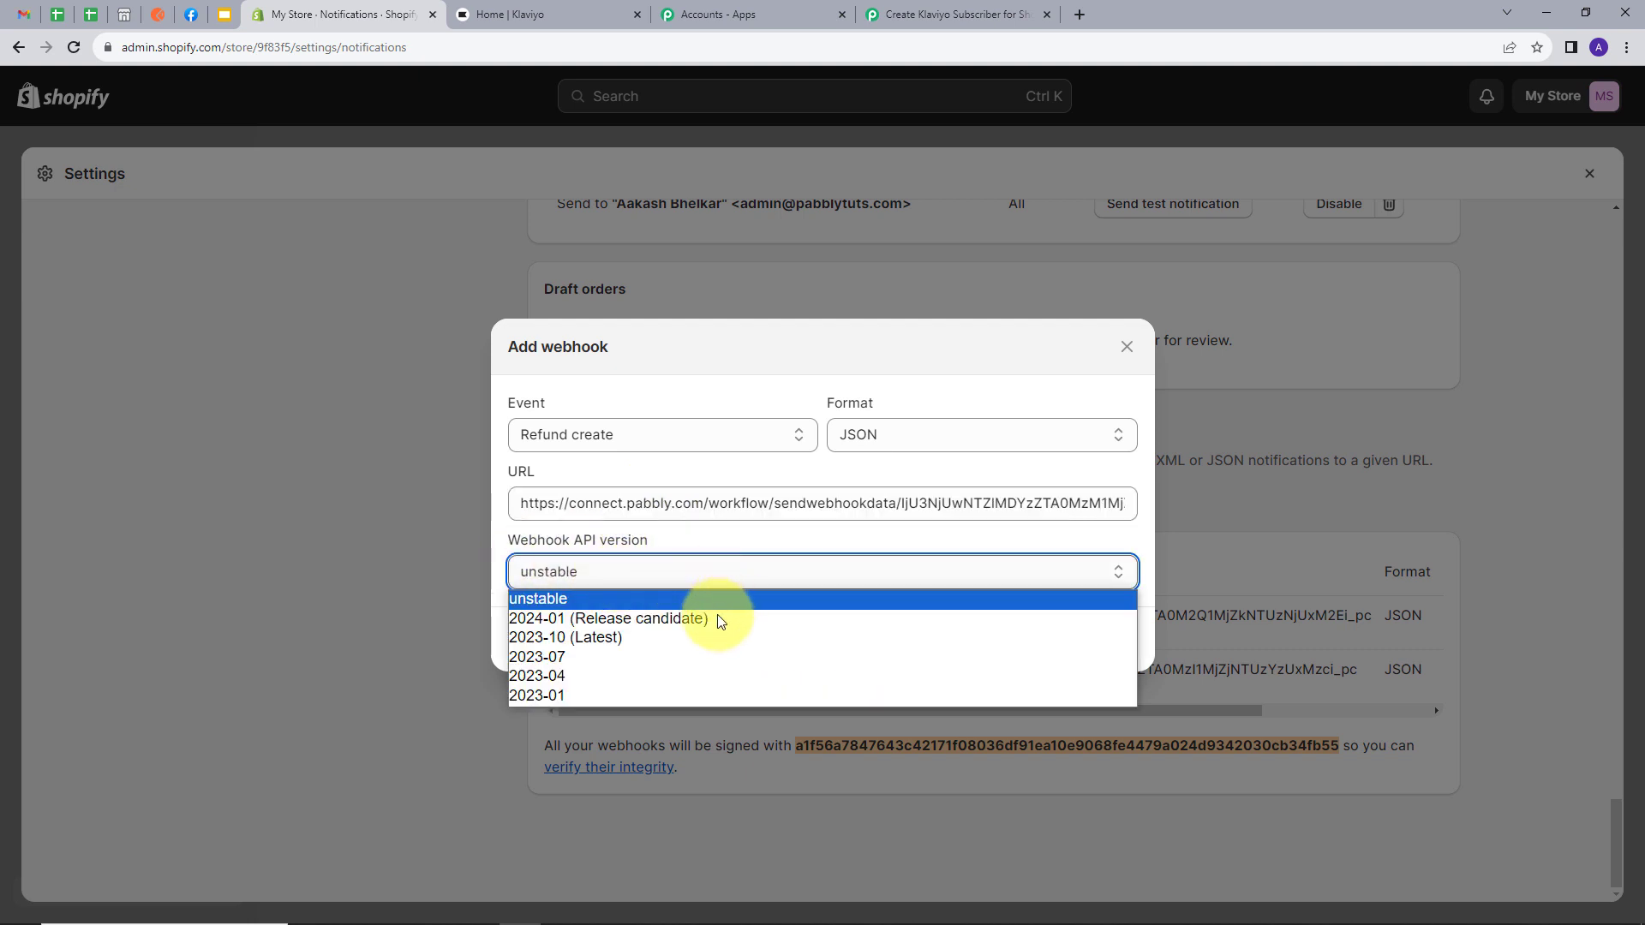
left_click(596, 639)
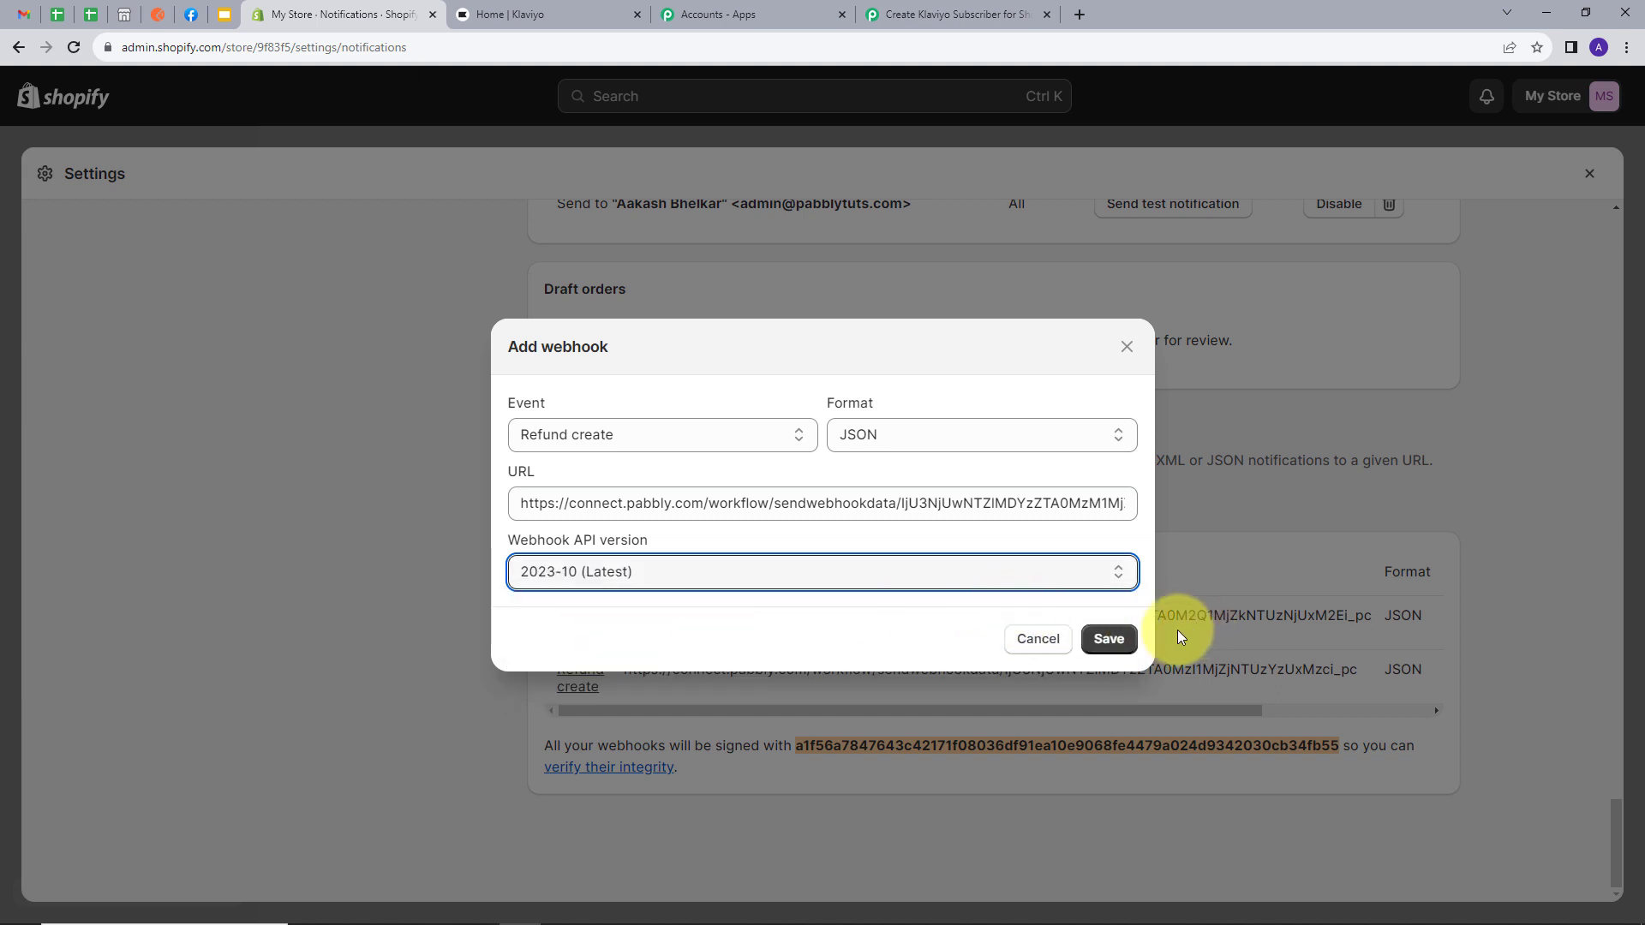
left_click(1105, 641)
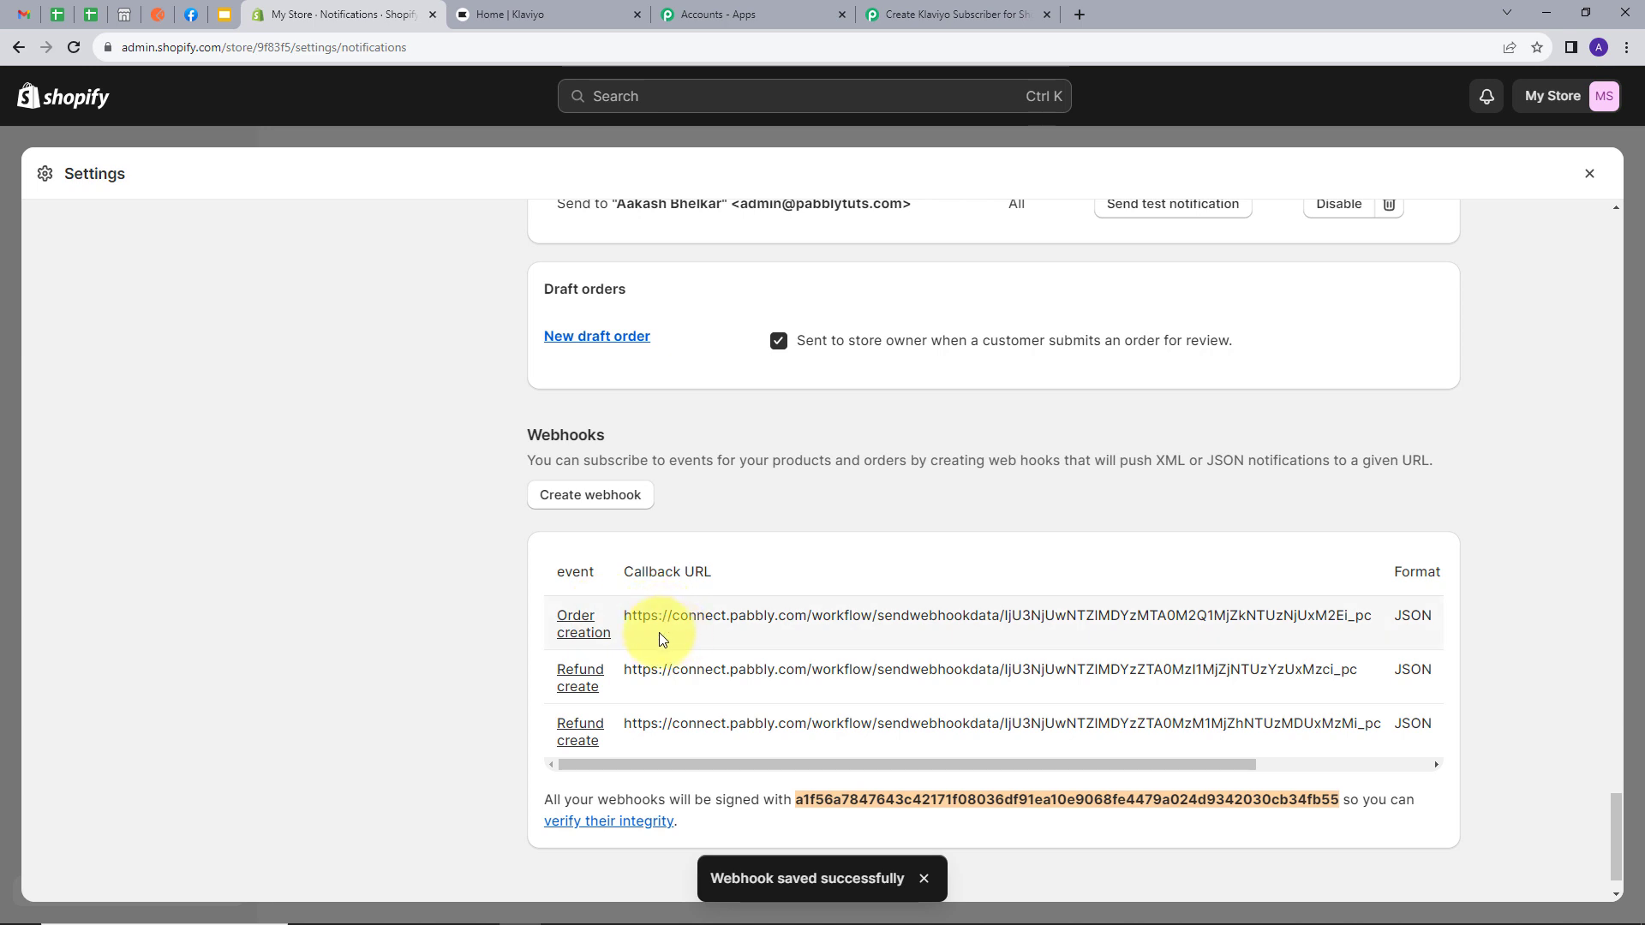
Step: Check the trigger's webhook capture status in Pabbly Connect, and open the most recent paid order in the Shopify admin
left_click(928, 10)
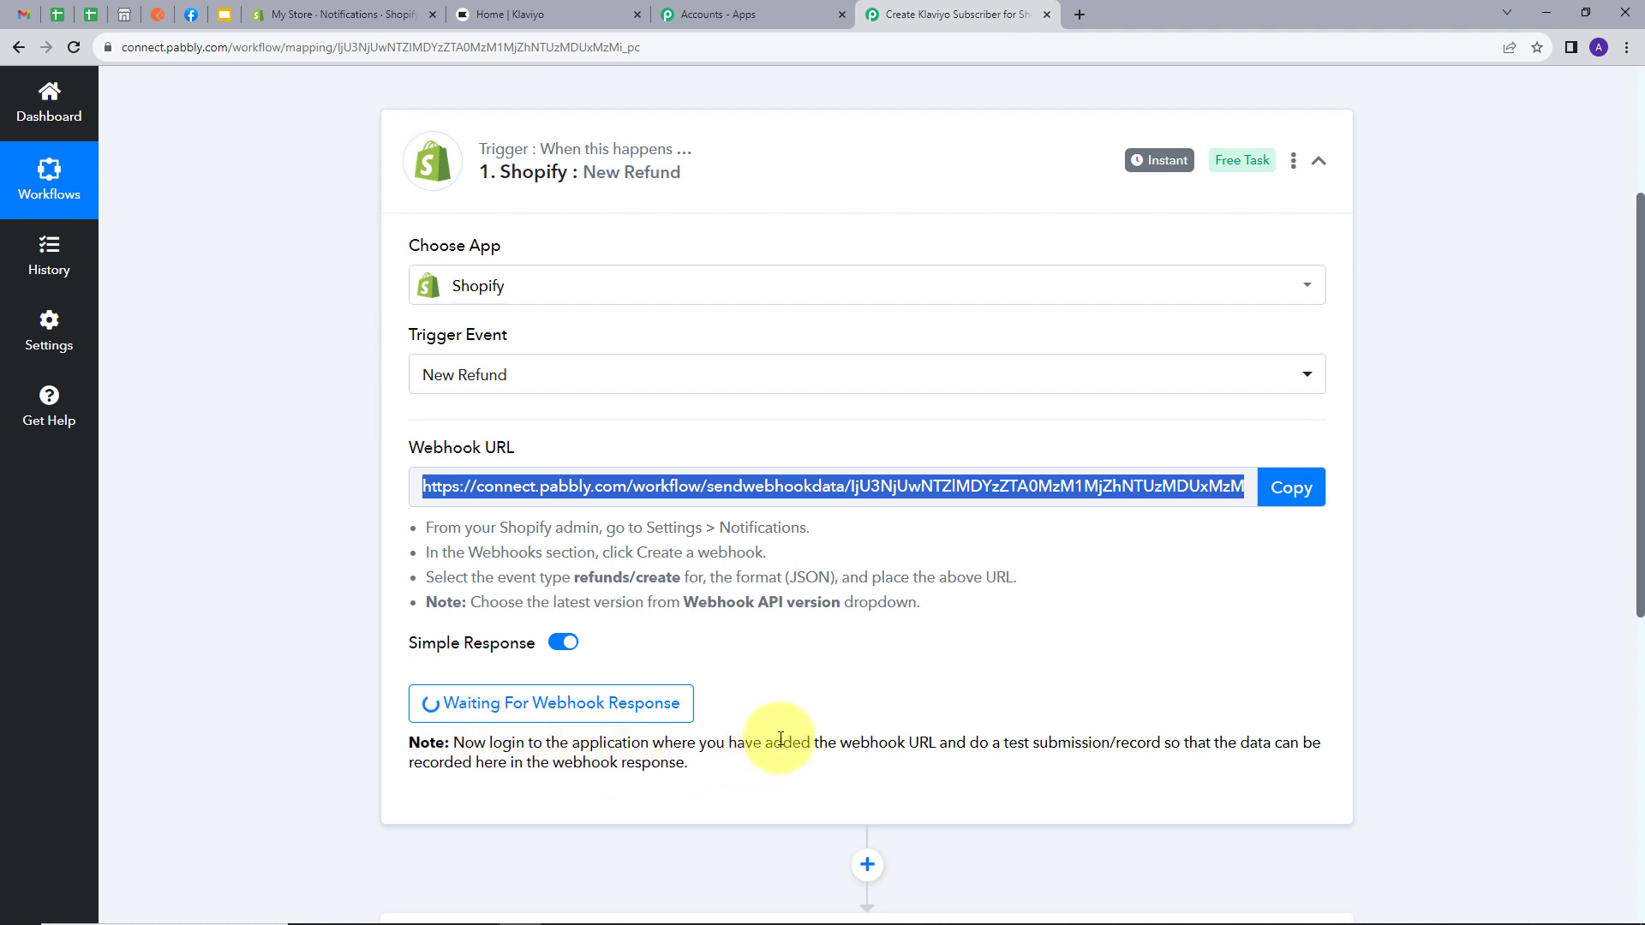
left_click(349, 12)
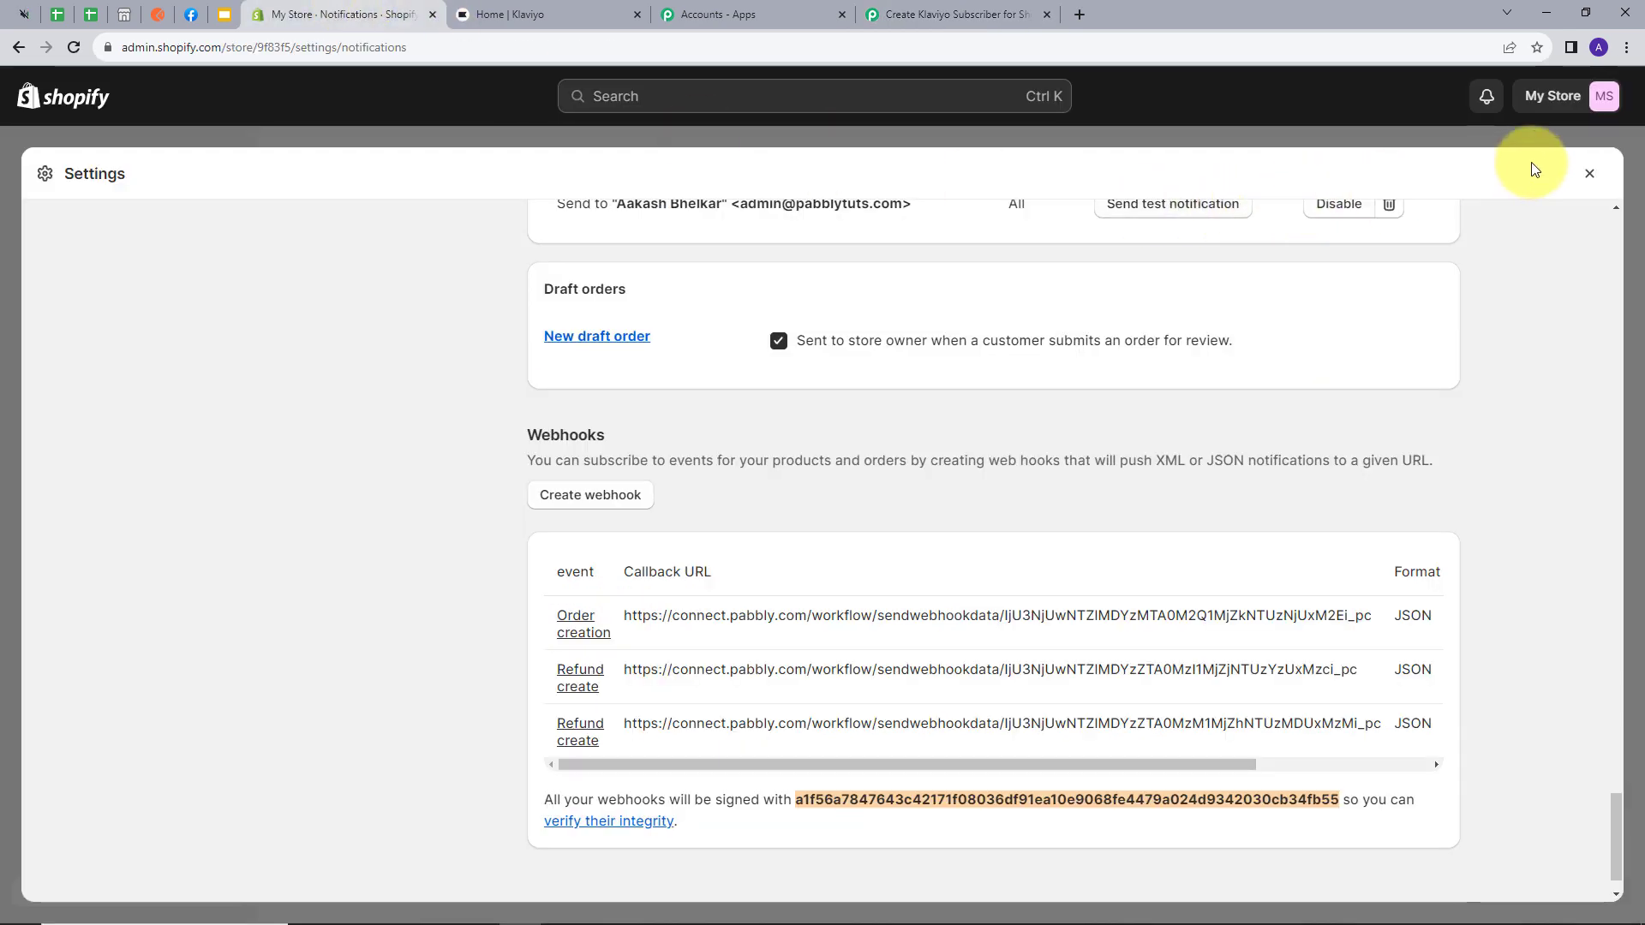
left_click(1585, 171)
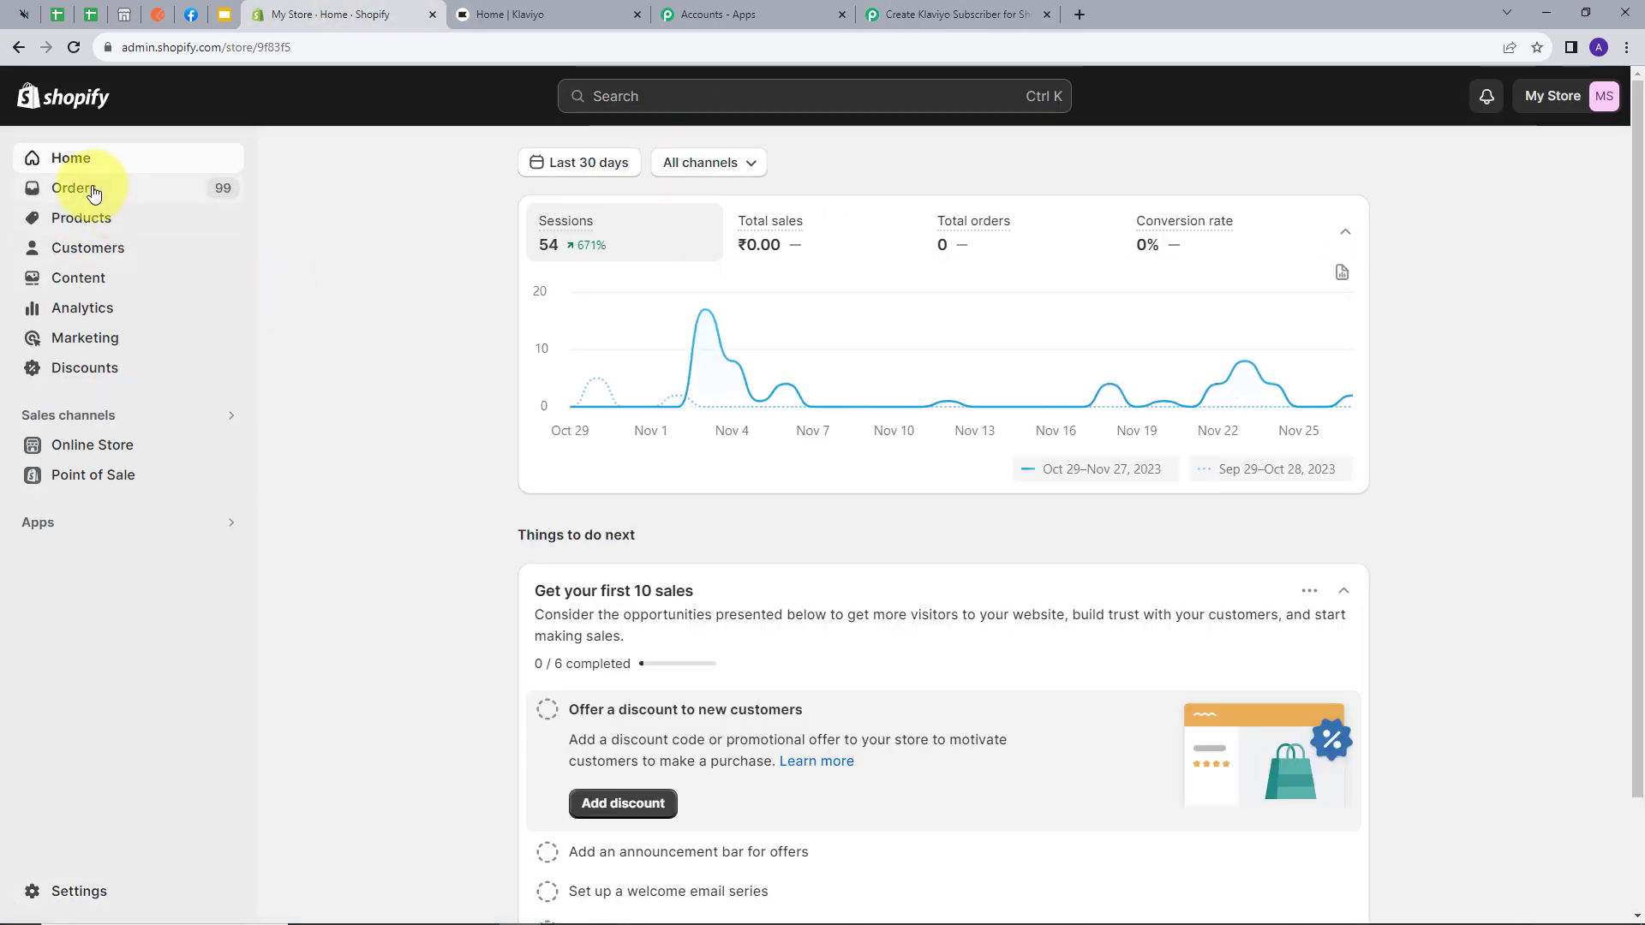
left_click(94, 192)
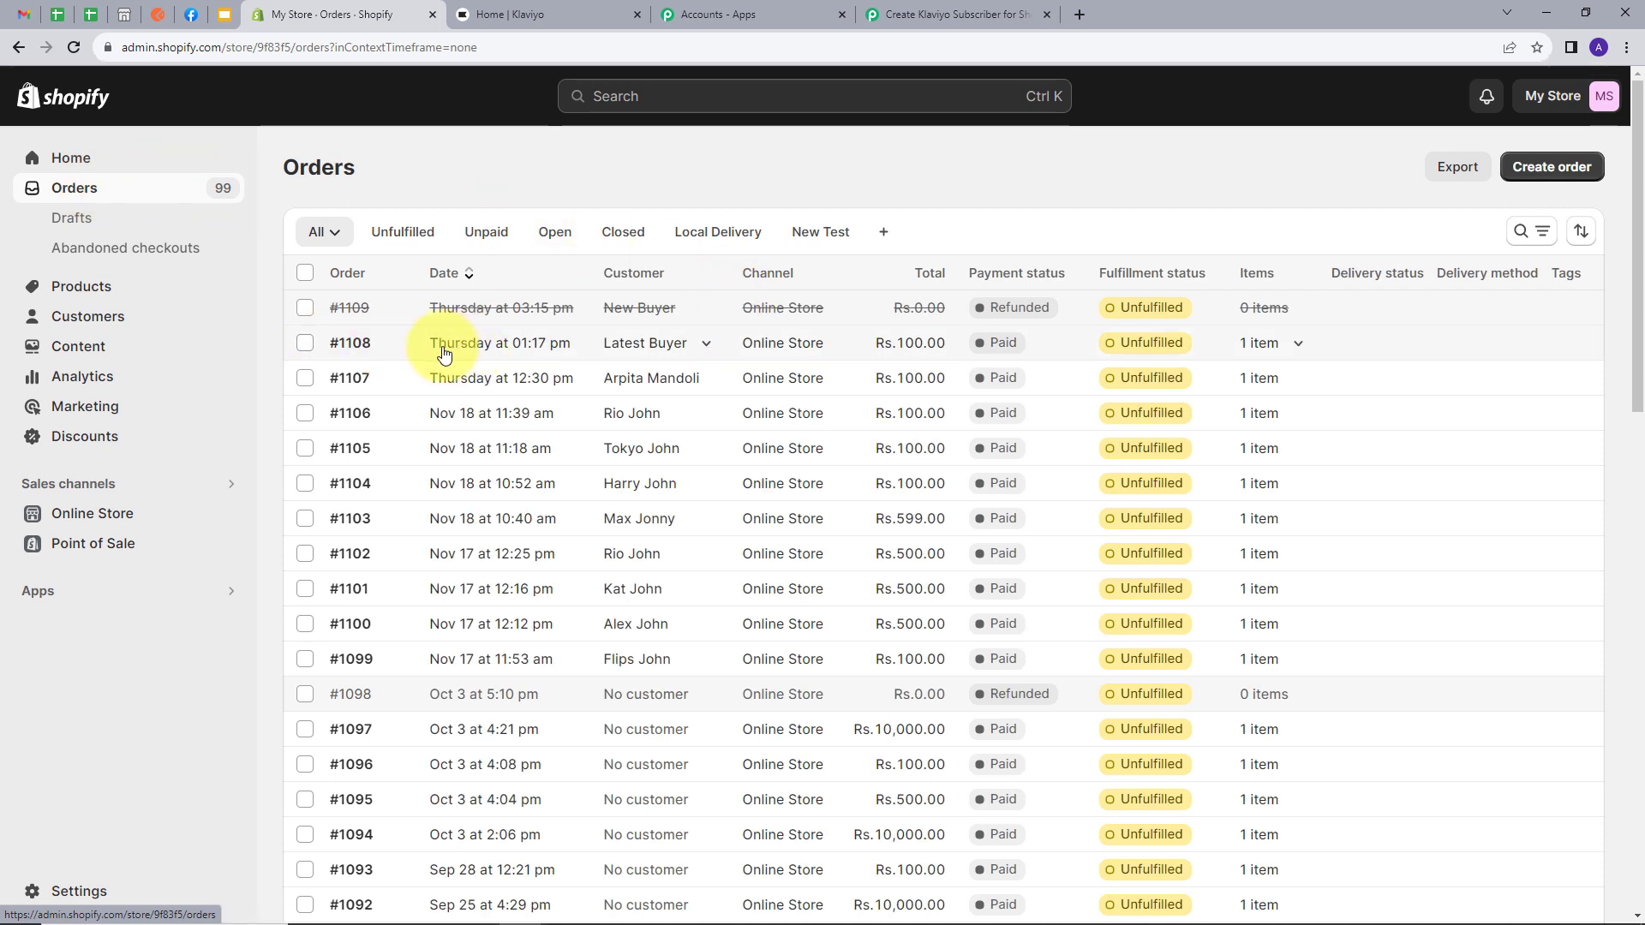
left_click(358, 351)
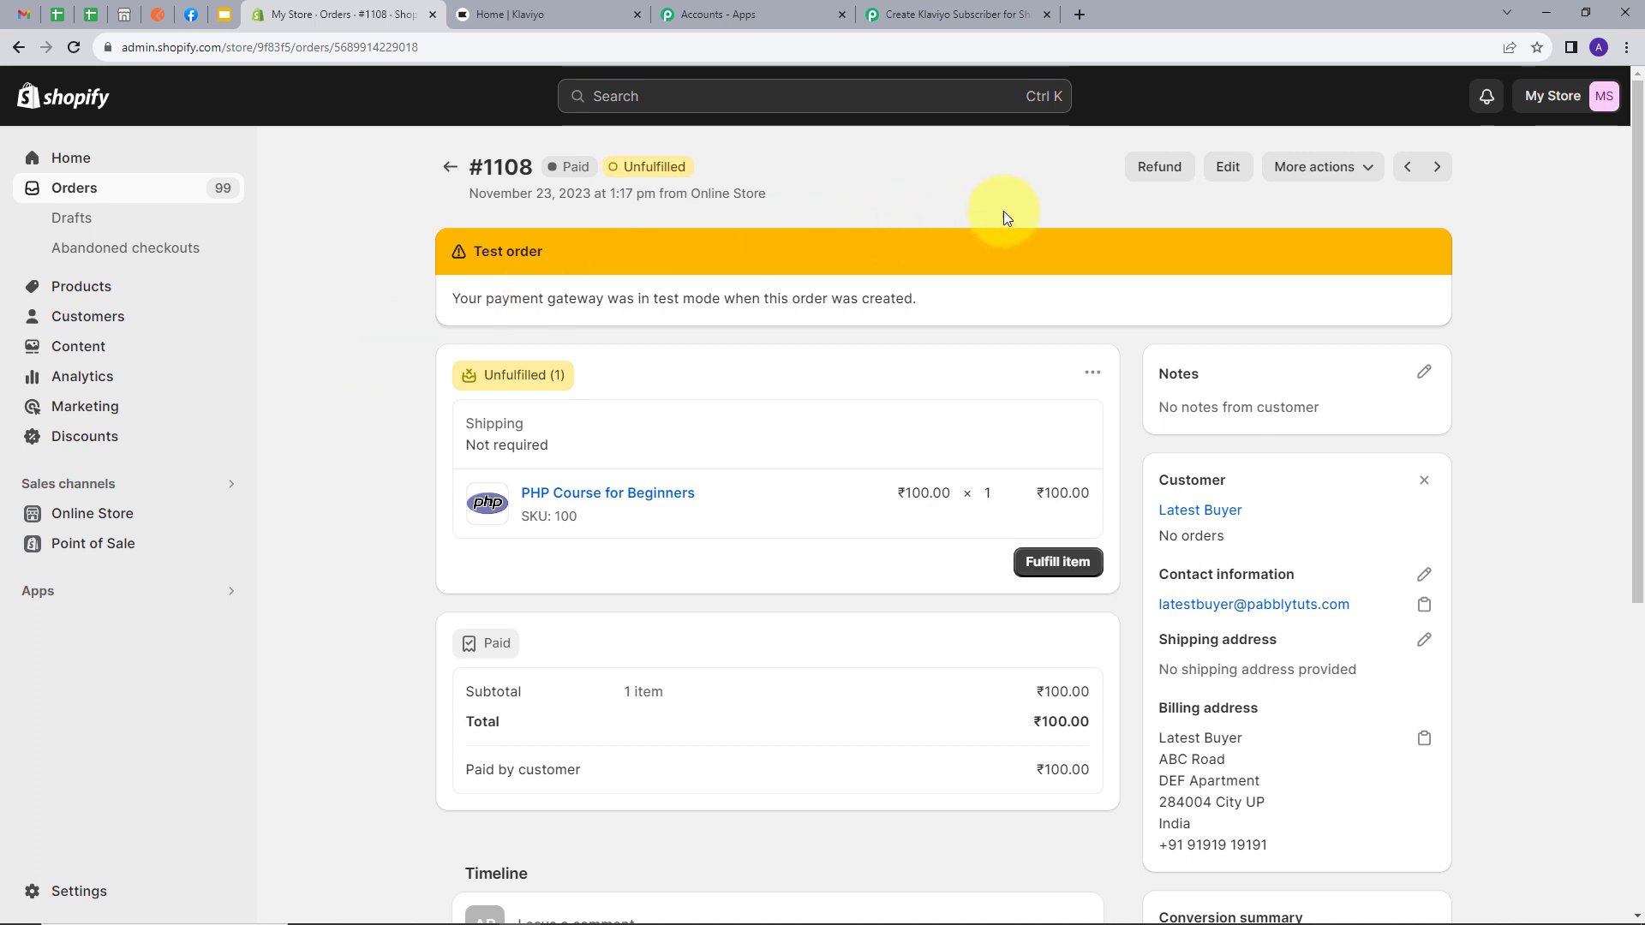
Step: Refund ₹100 for one PHP Course for Beginners item on the order, giving "Test" as the reason
left_click(1164, 168)
left_click(577, 479)
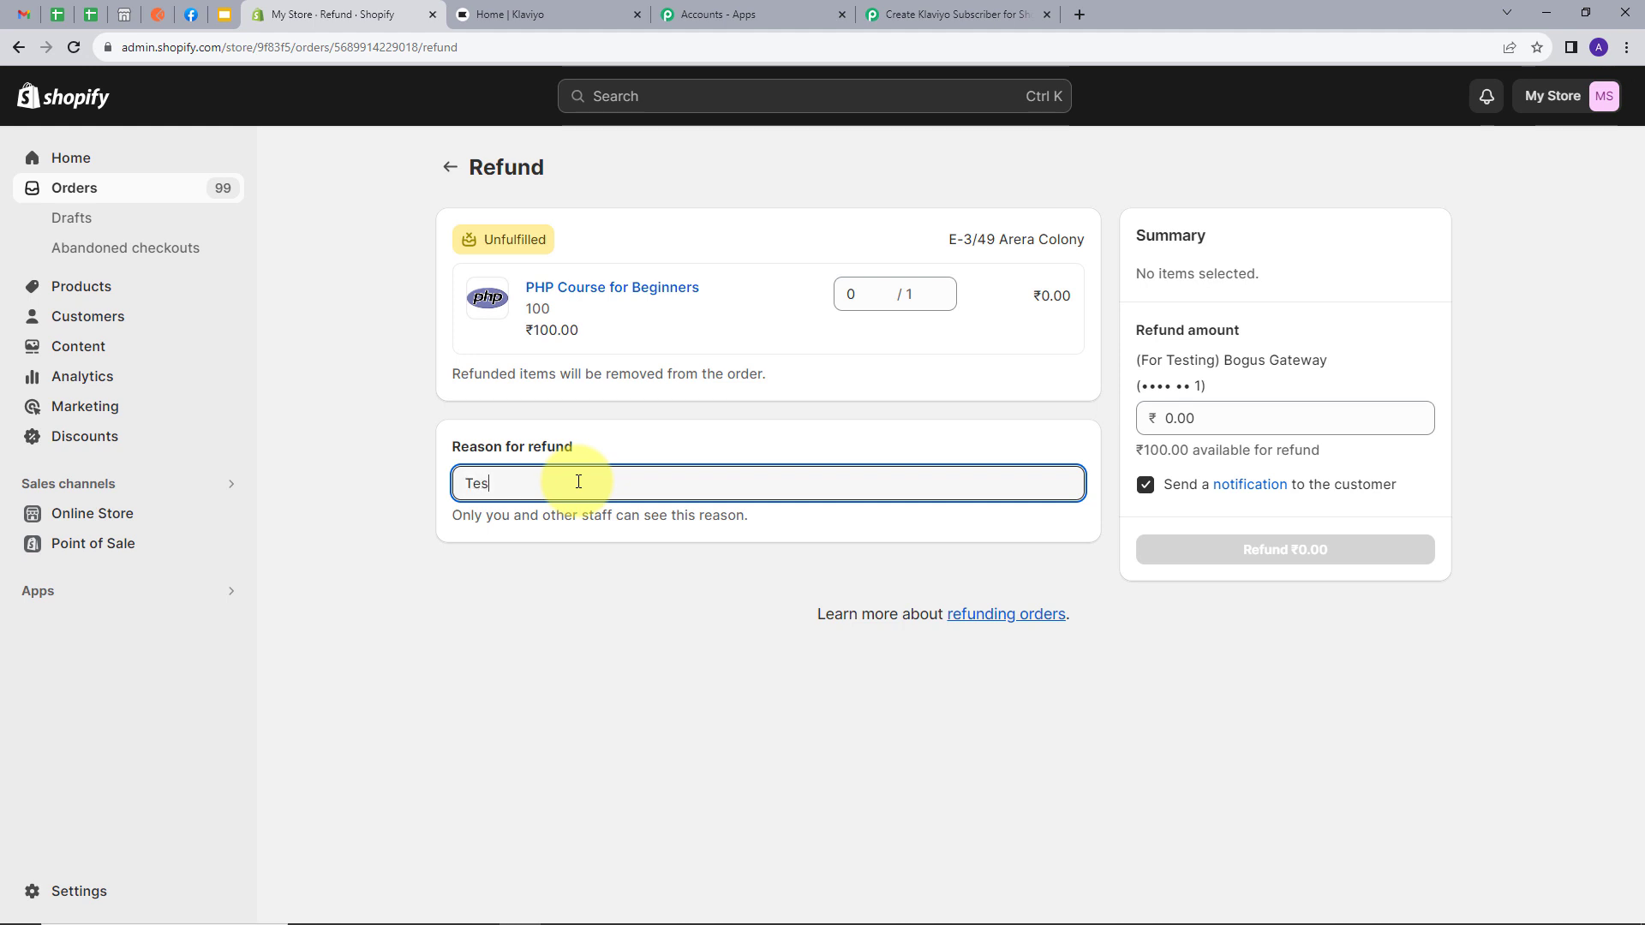
left_click(1165, 419)
type("100")
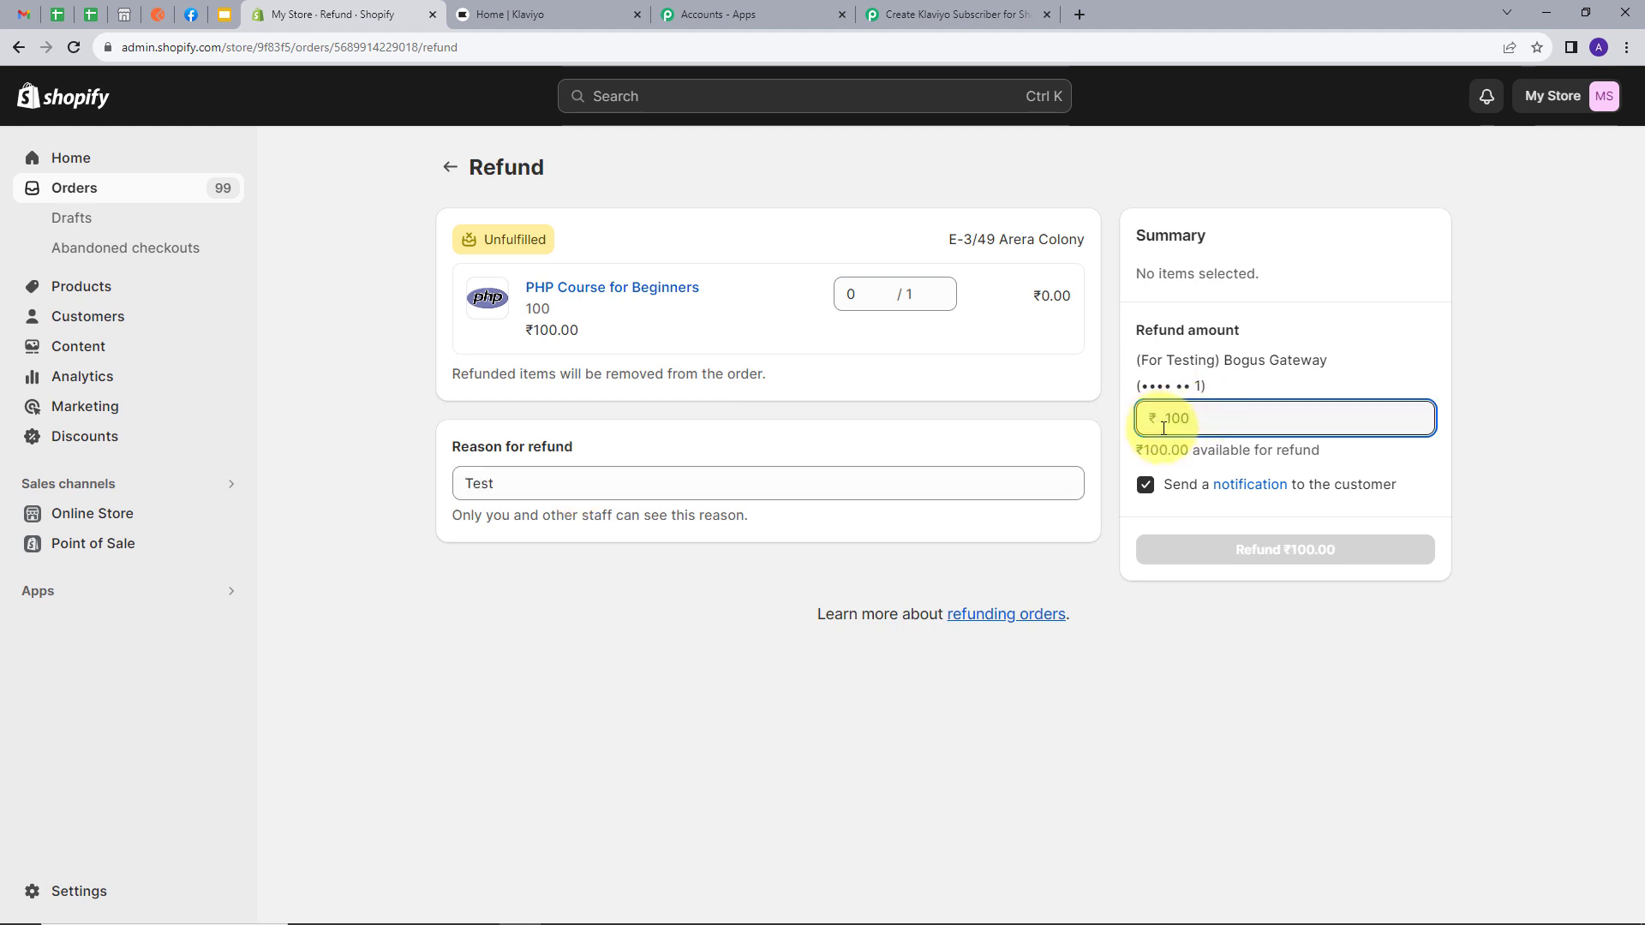
left_click(881, 295)
type("1")
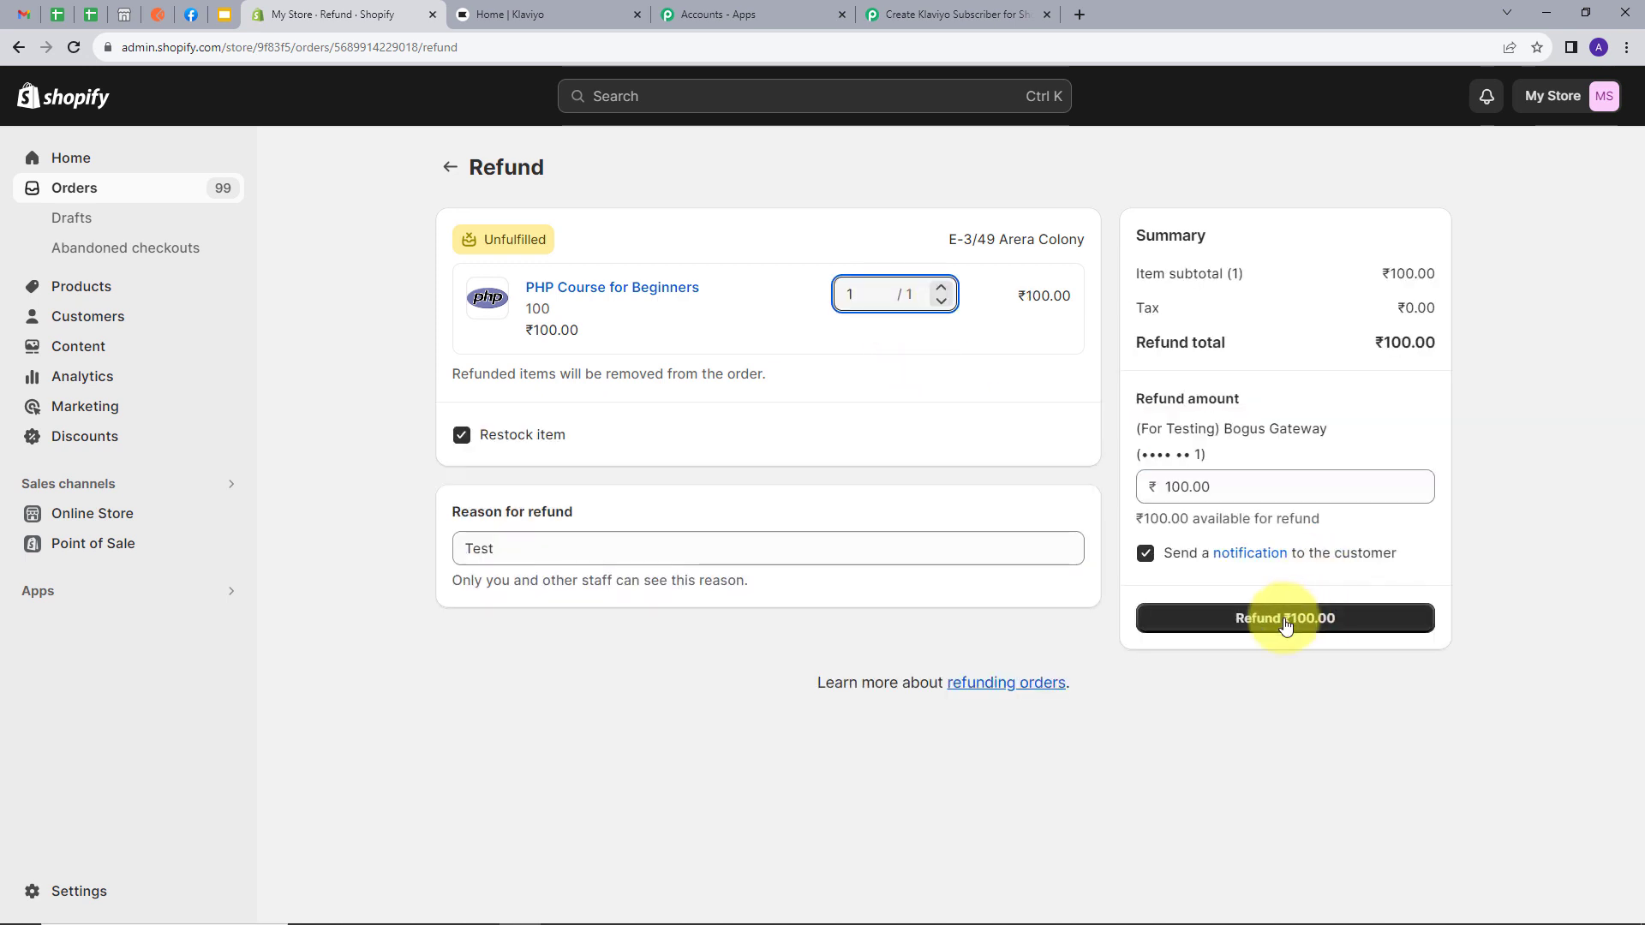
left_click(1266, 628)
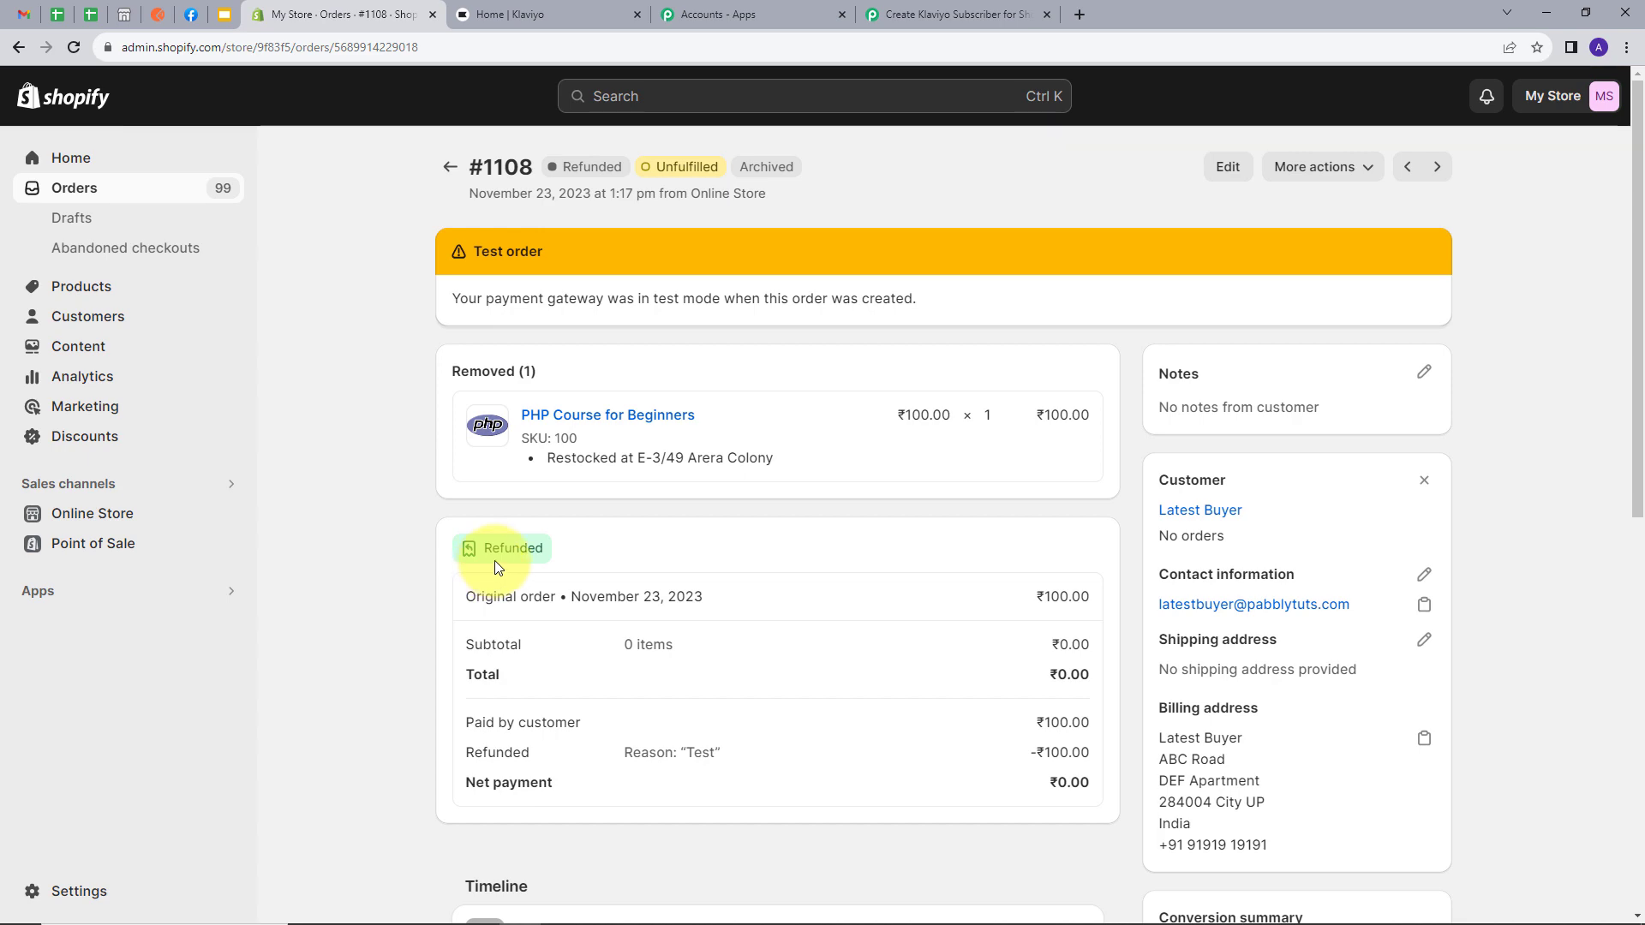
Step: Switch to Pabbly Connect and examine the captured refund response, including the receipt paid amount, transaction status and order ID
left_click(951, 14)
scroll(873, 367, "down", 5)
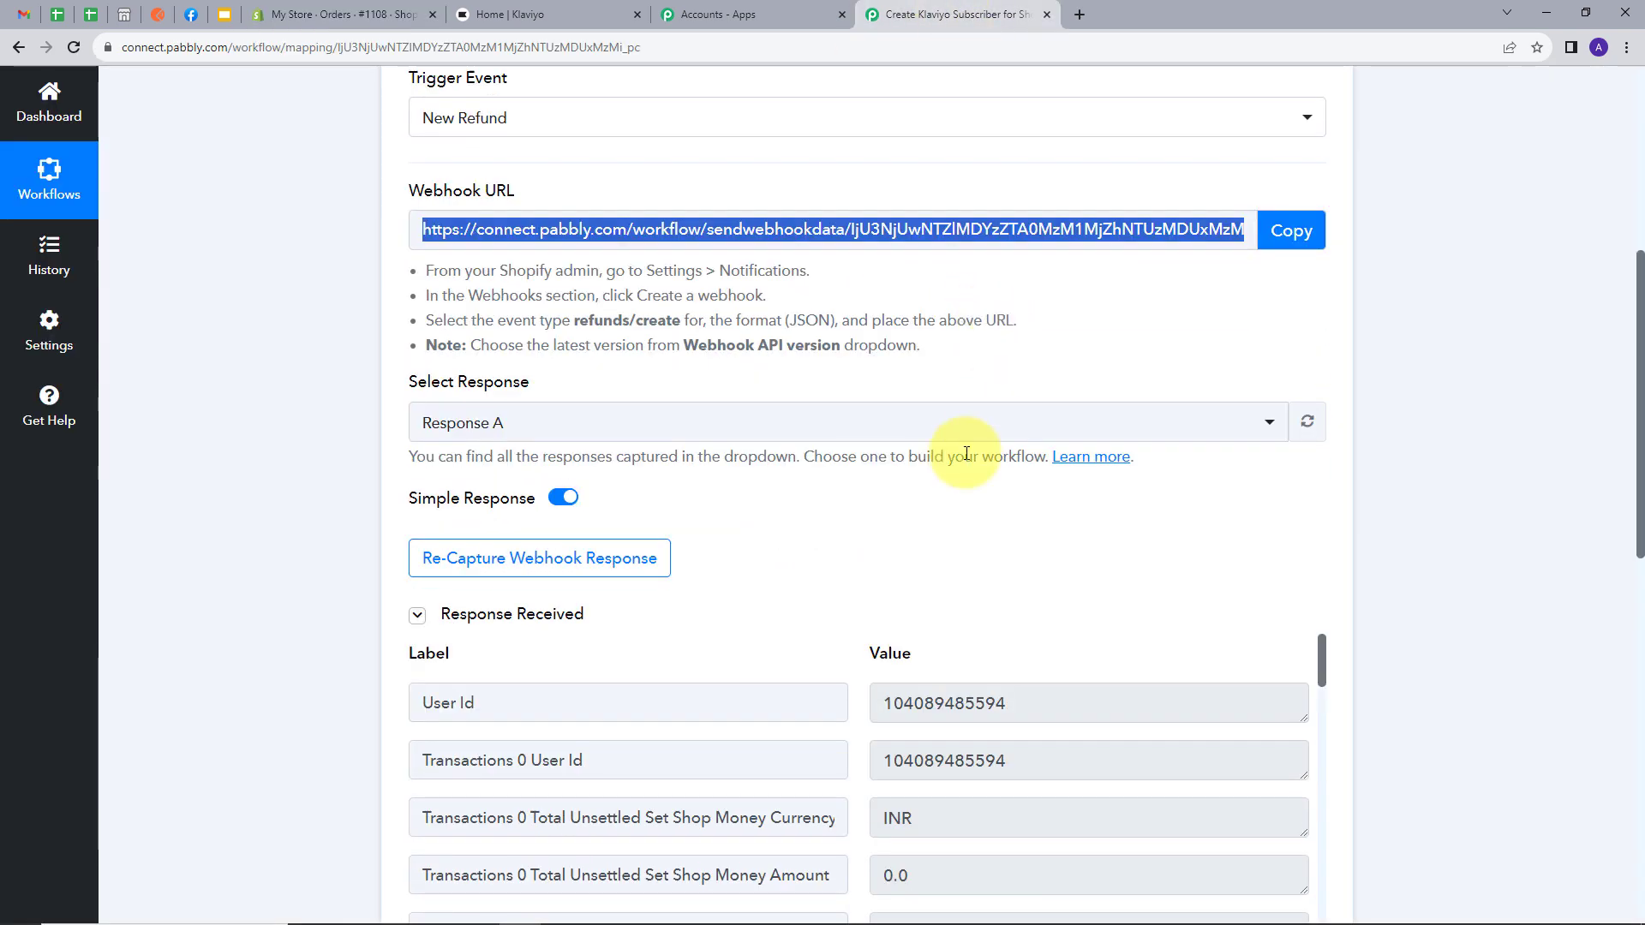
scroll(1082, 485, "down", 3)
scroll(1079, 478, "down", 3)
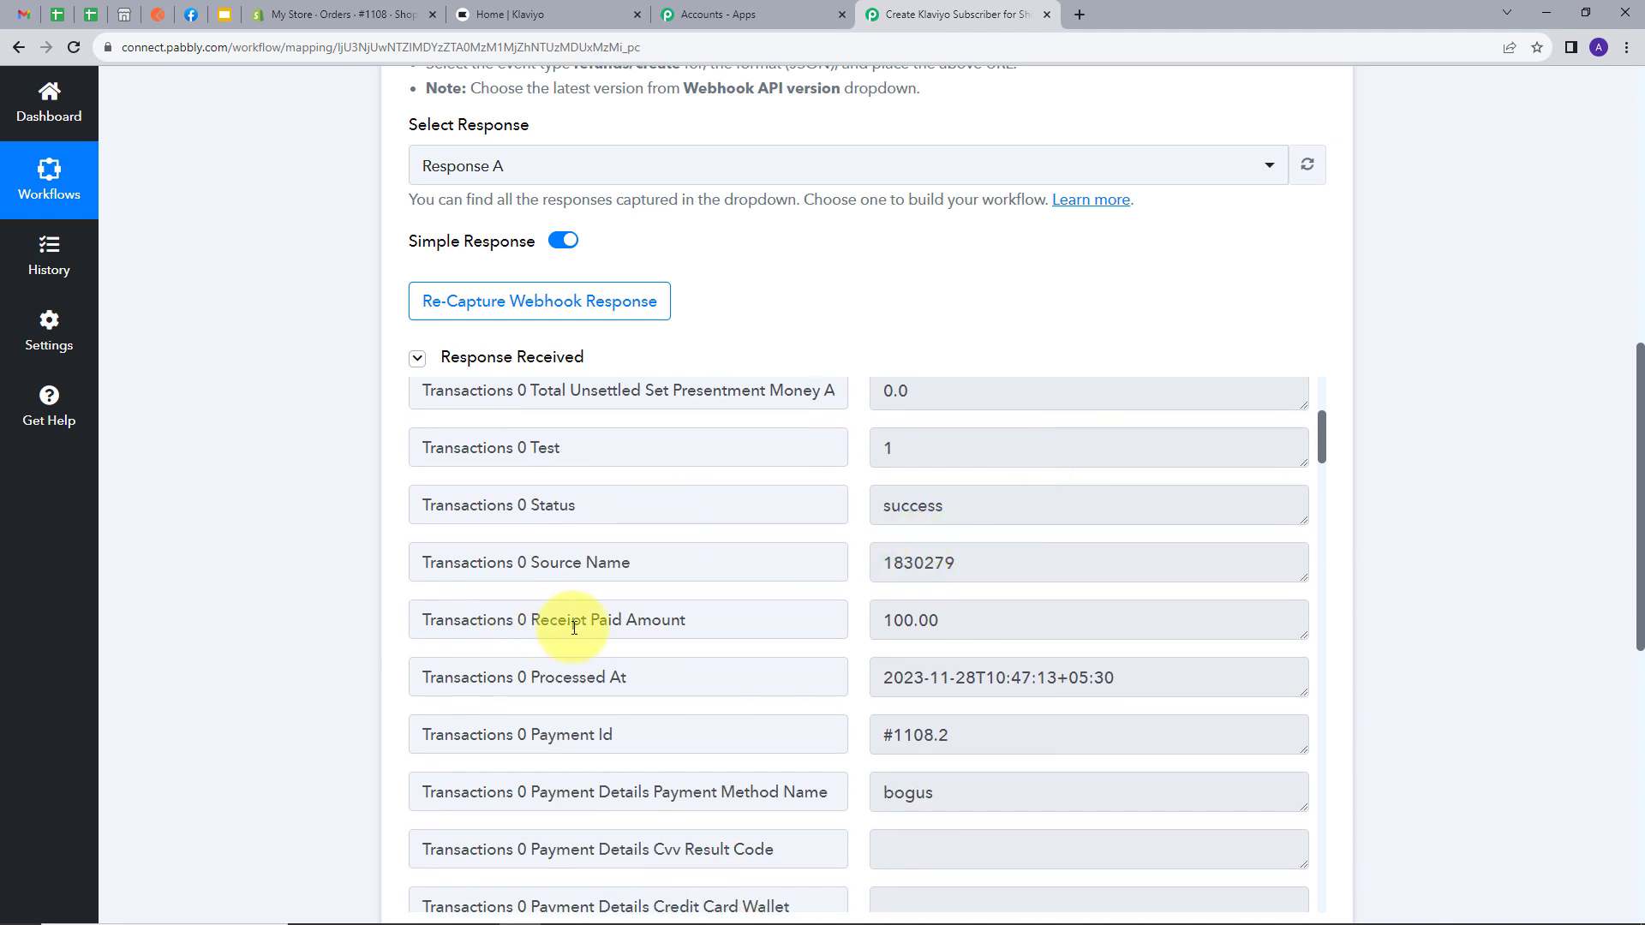
left_click_drag(962, 624, 794, 632)
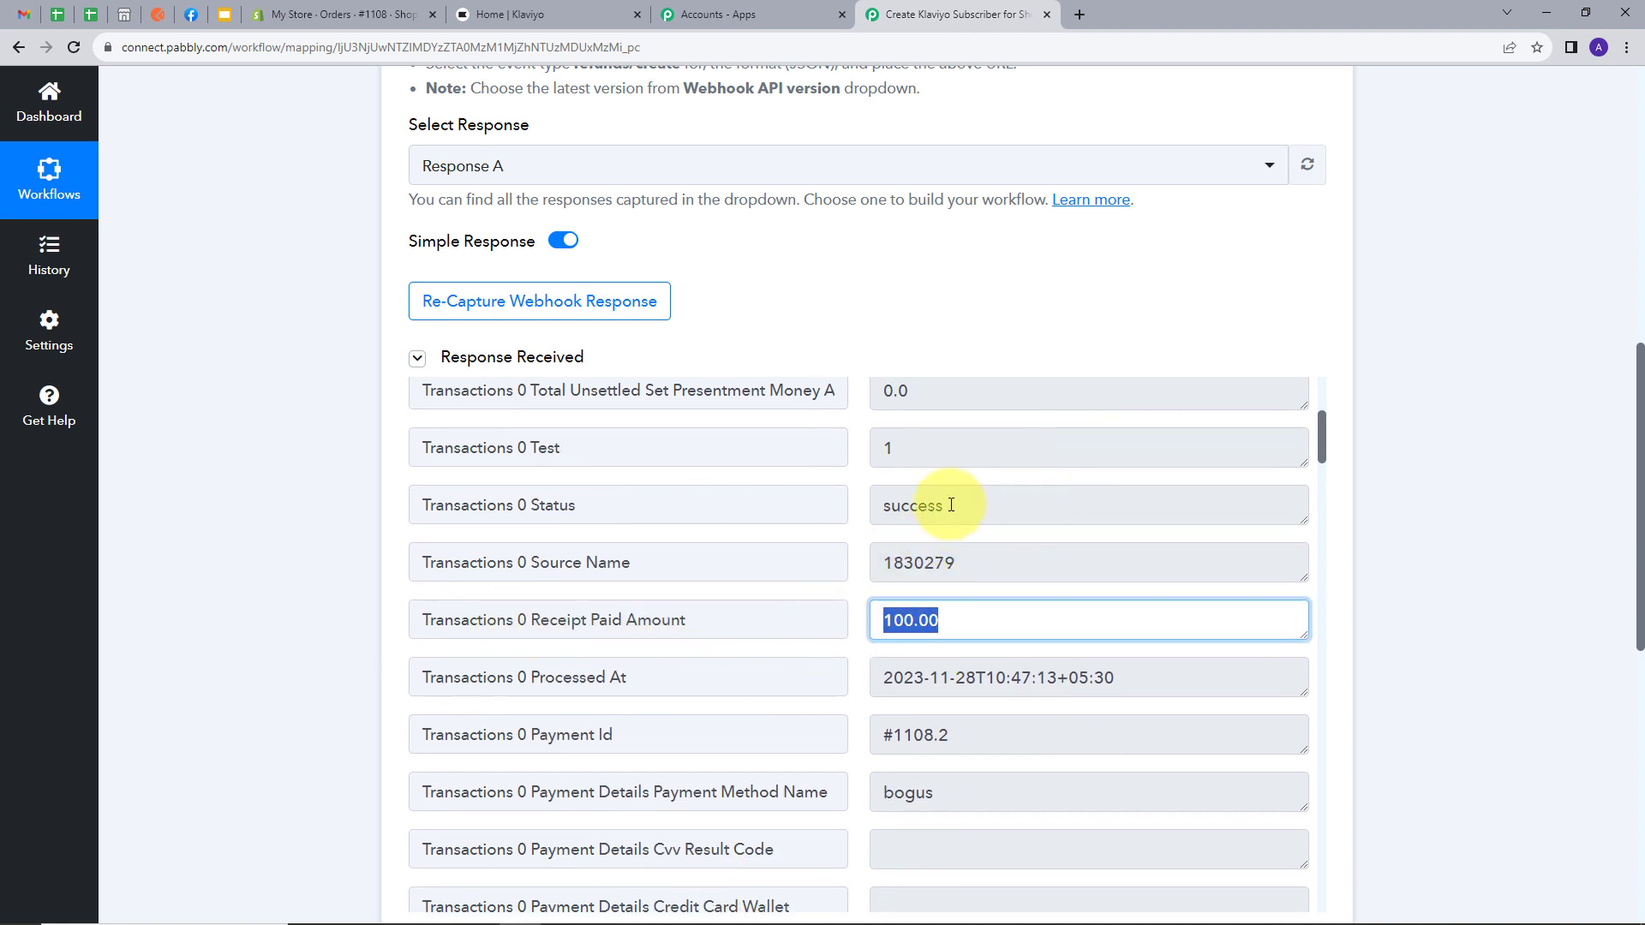
left_click_drag(946, 506, 852, 532)
scroll(1118, 527, "down", 2)
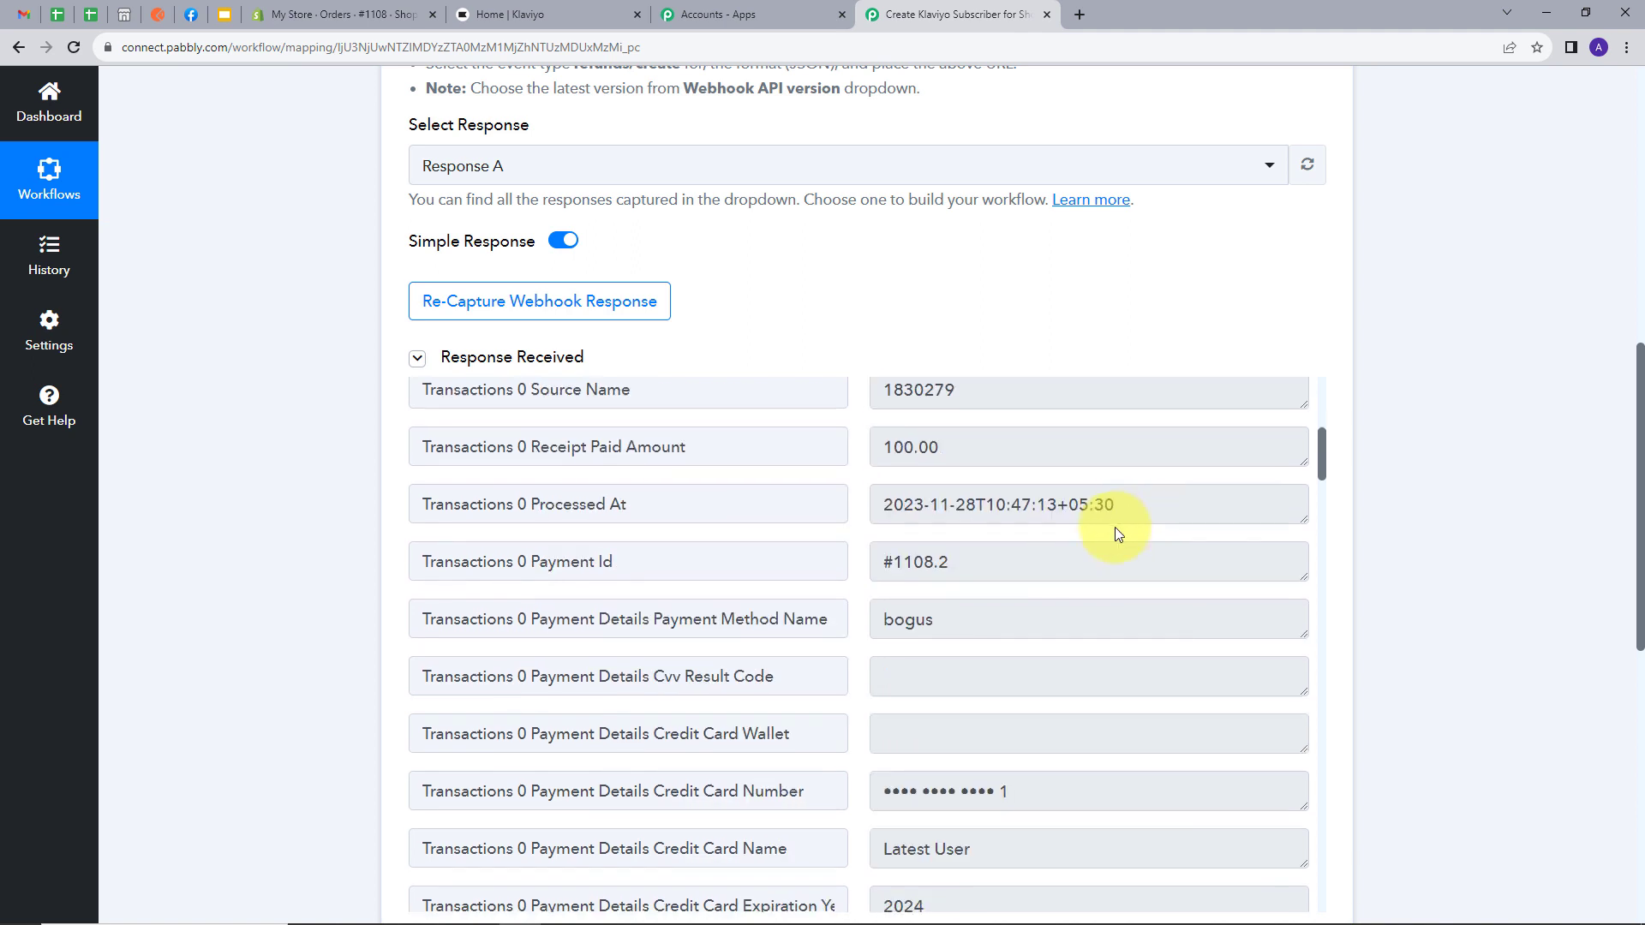
scroll(1114, 527, "down", 5)
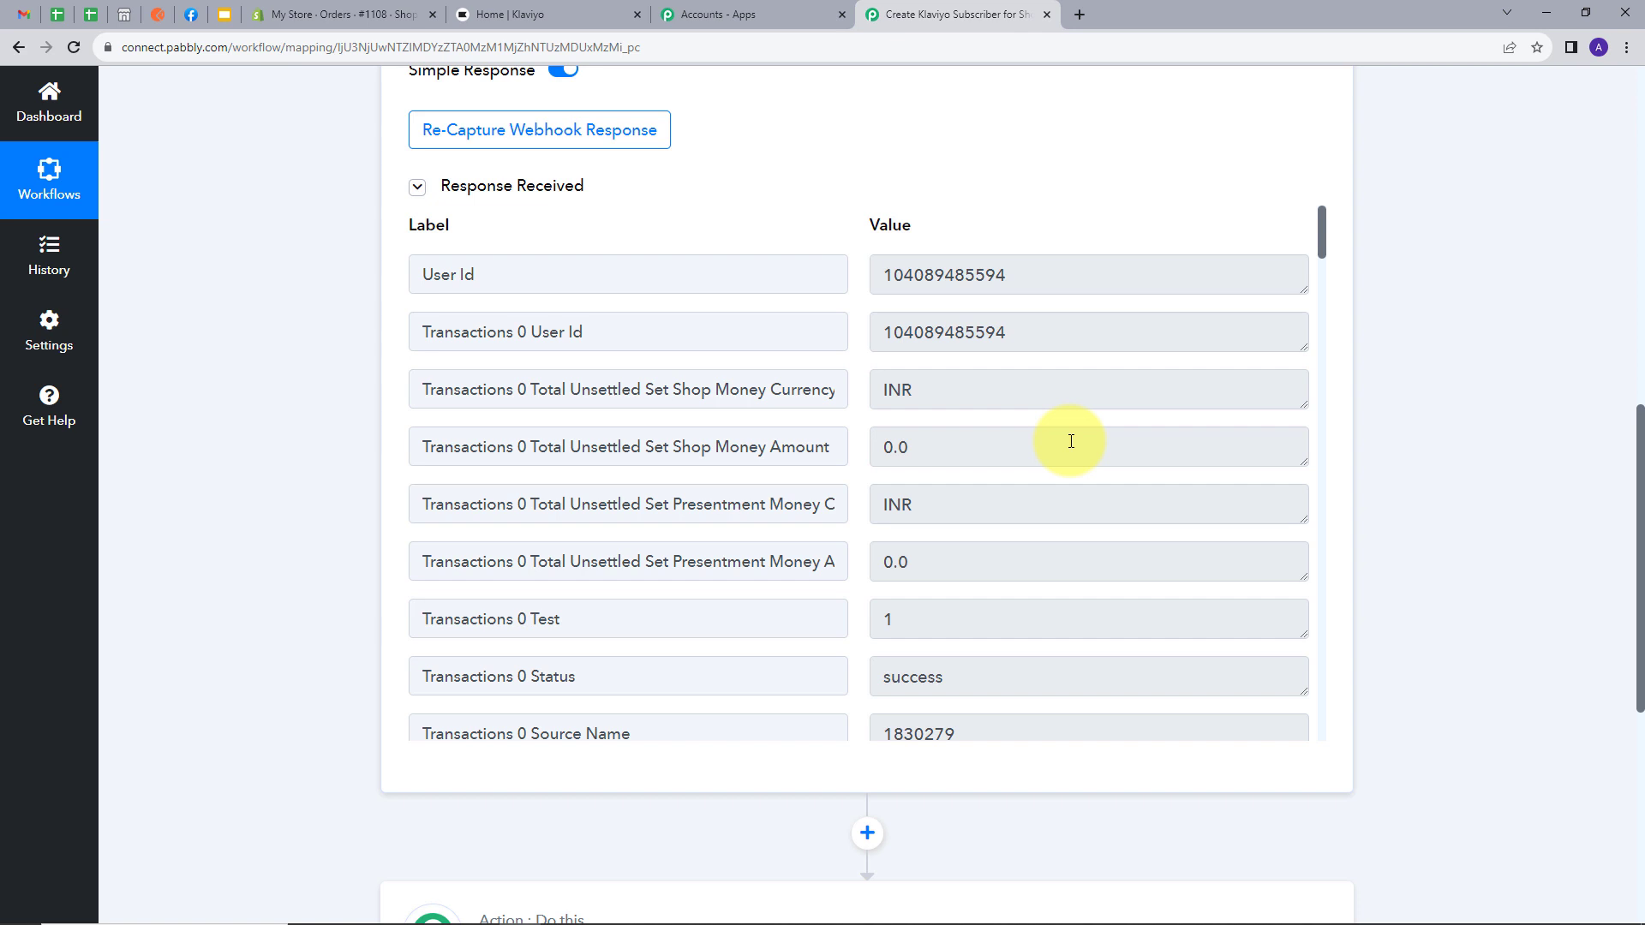
double_click(929, 452)
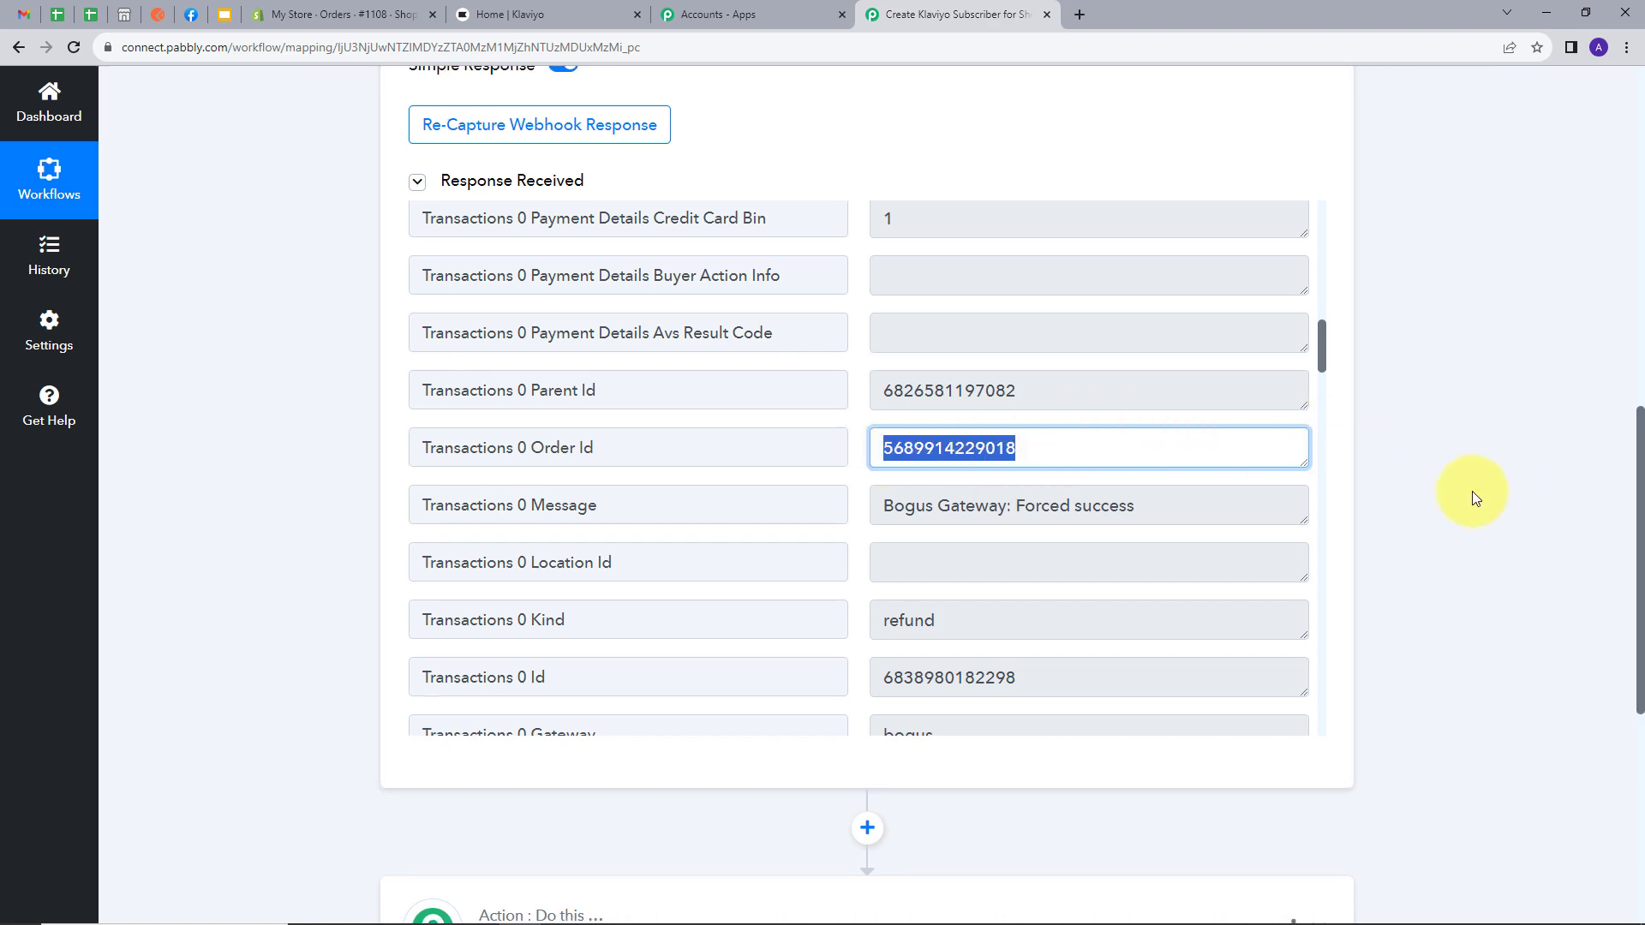
Step: Find Shopify in the app list and choose it as the application for the workflow's action step
scroll(1471, 491, "down", 3)
left_click(1029, 671)
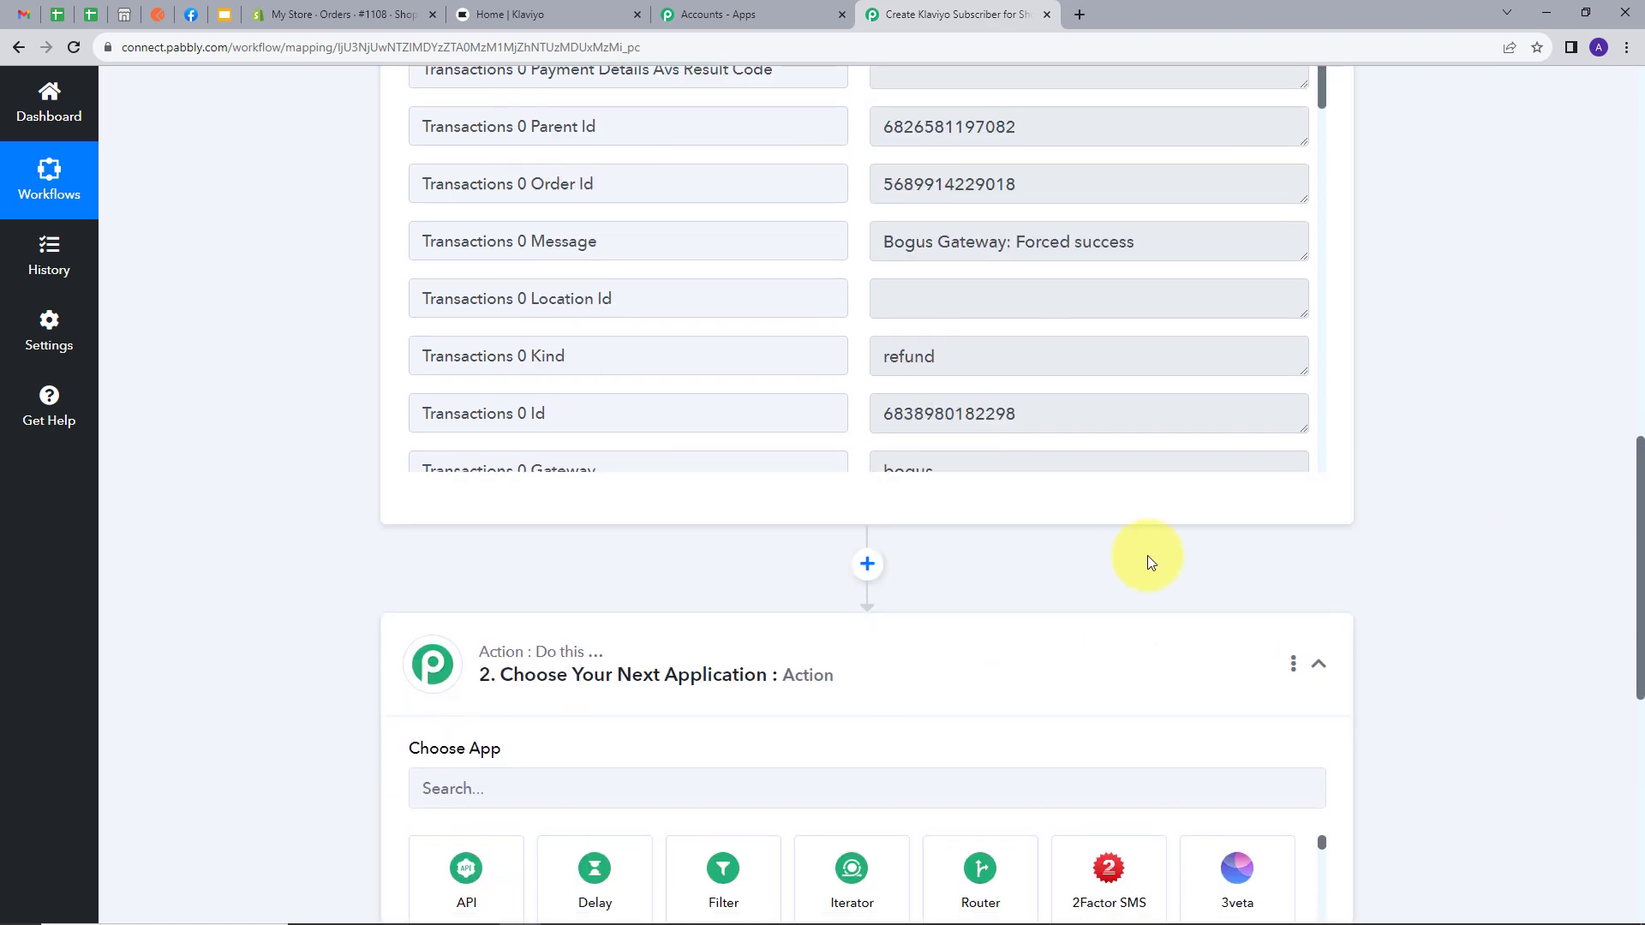
left_click(490, 460)
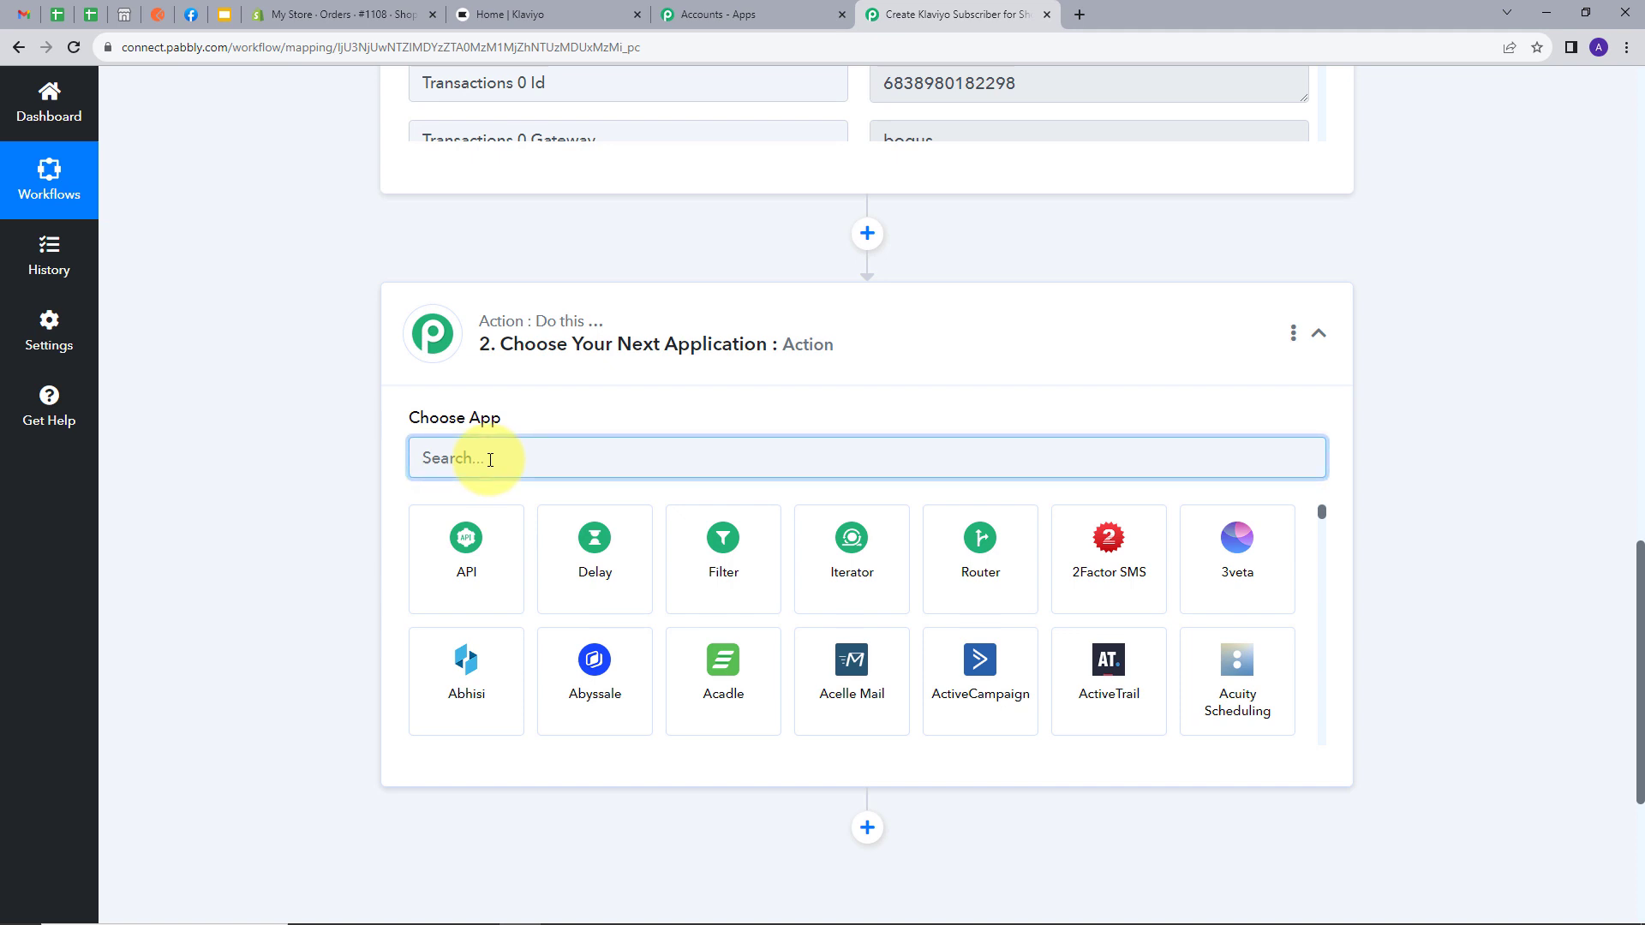
type("shopify")
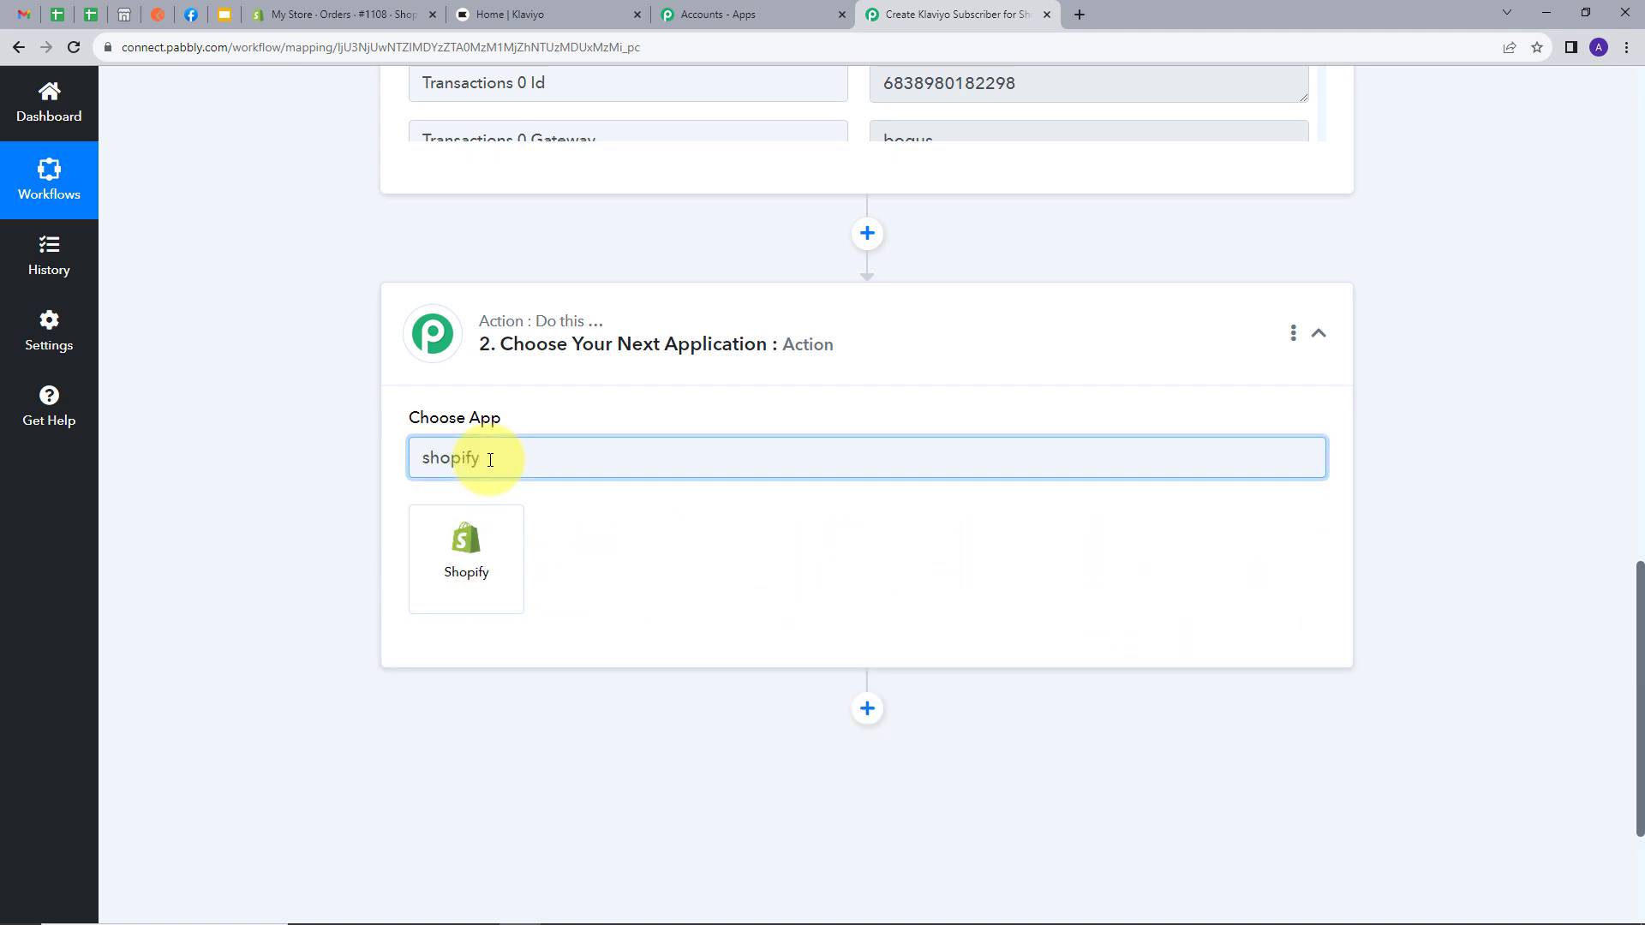
left_click(472, 543)
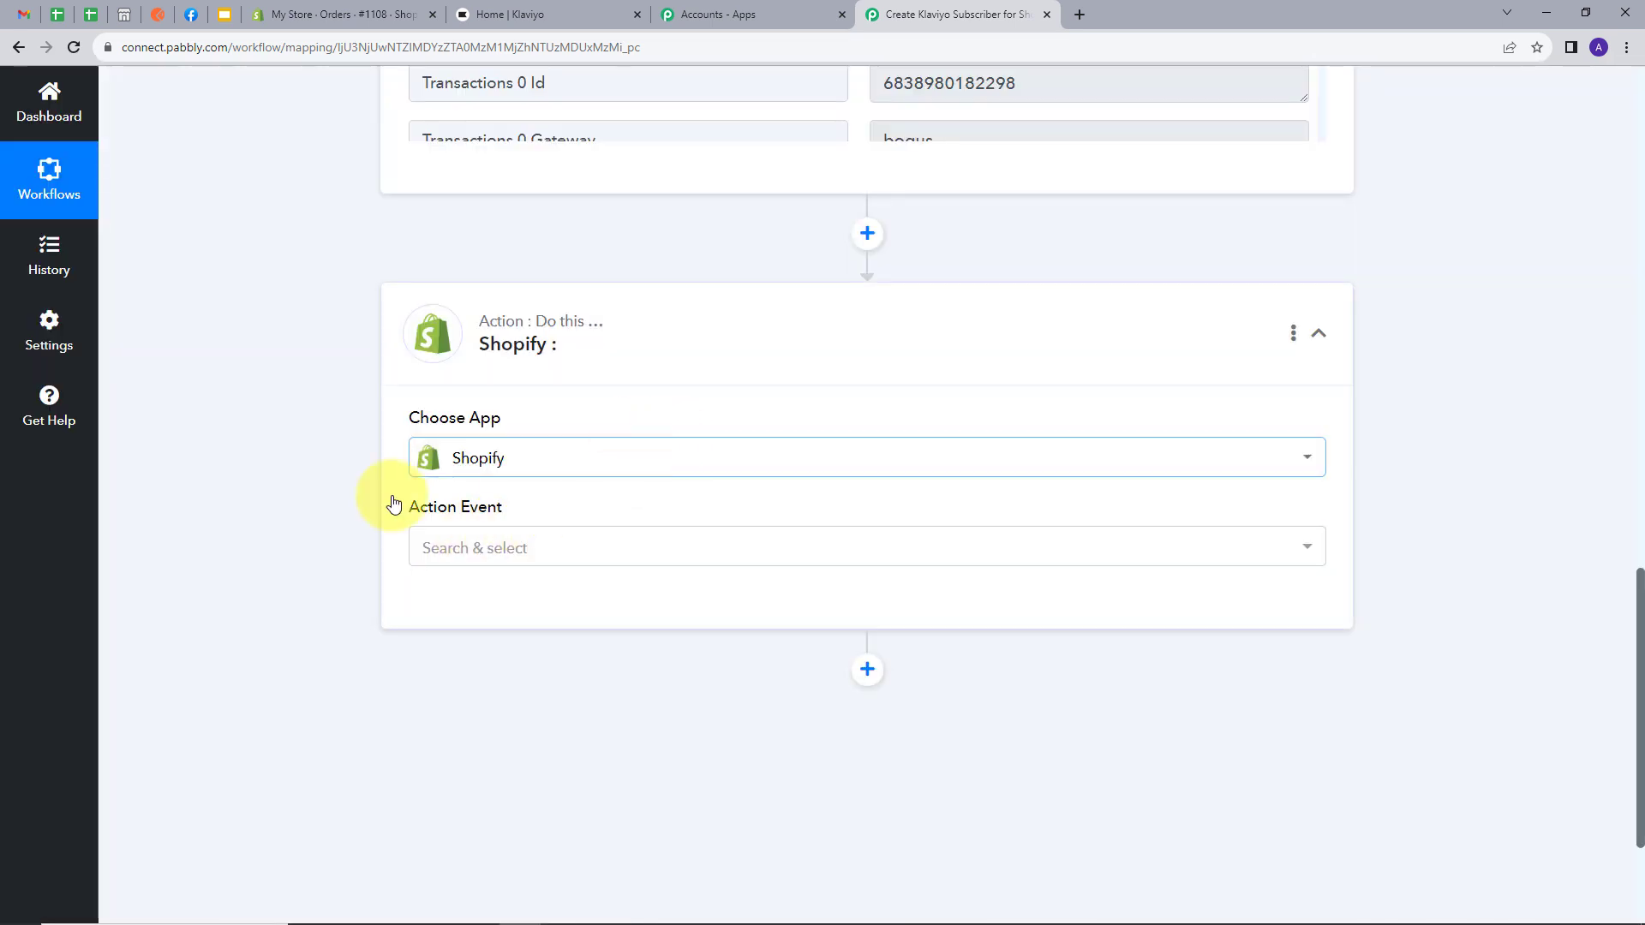
Step: Set the Shopify action event to Get Order by ID and connect it through the existing Shopify #2 connection
left_click(569, 548)
scroll(557, 364, "down", 1)
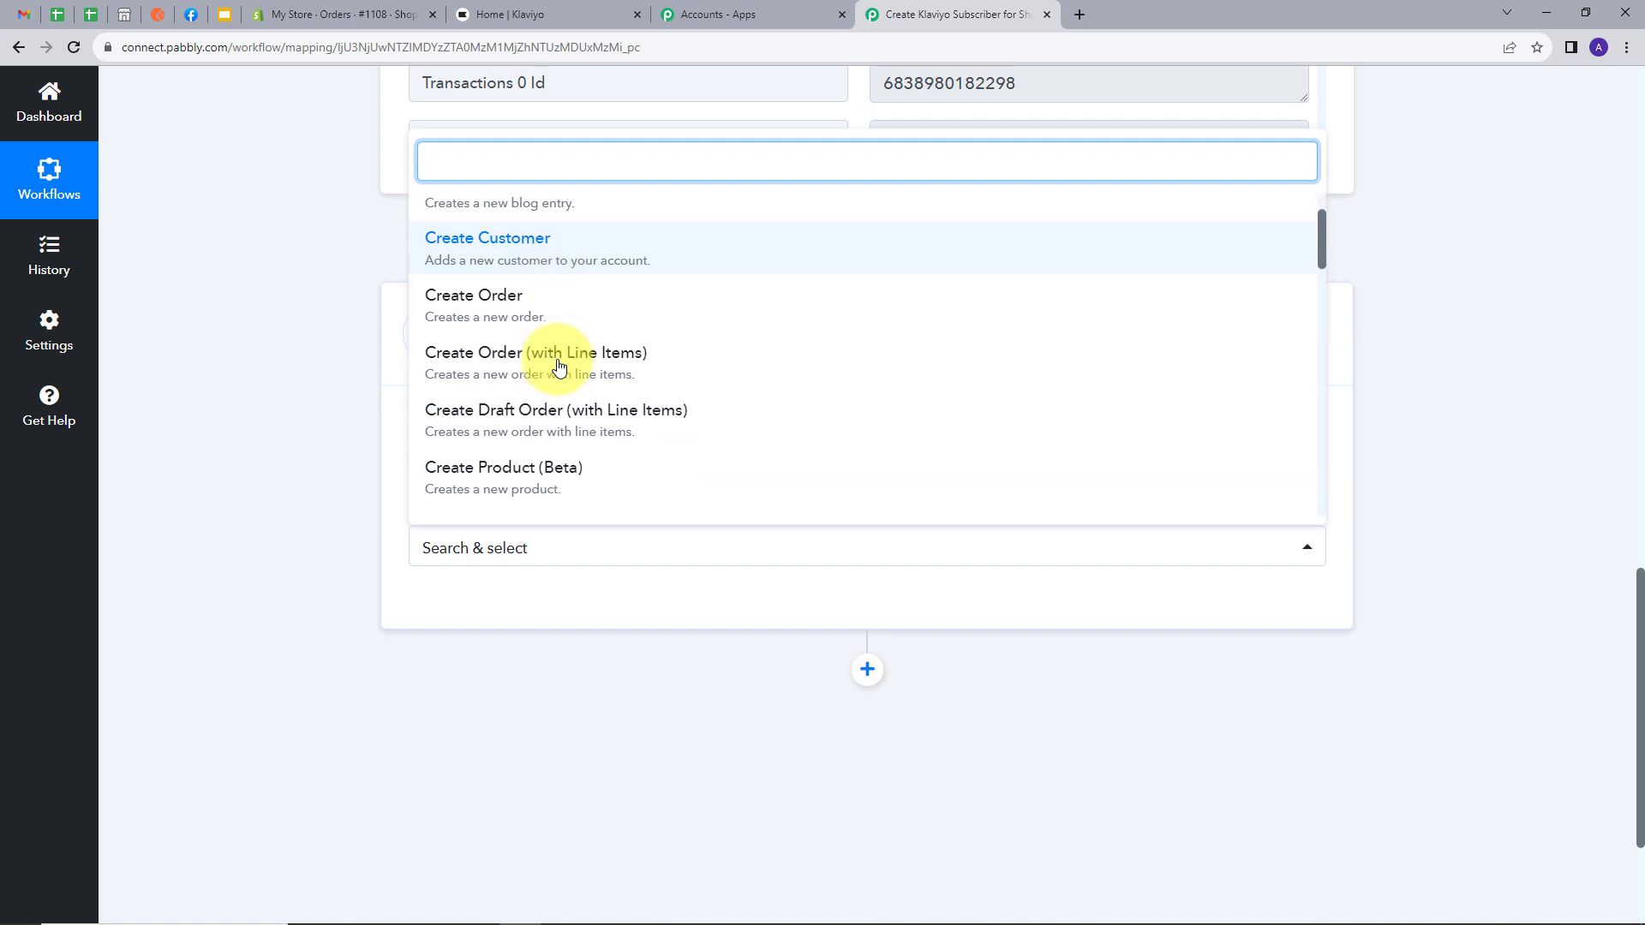
scroll(559, 367, "down", 10)
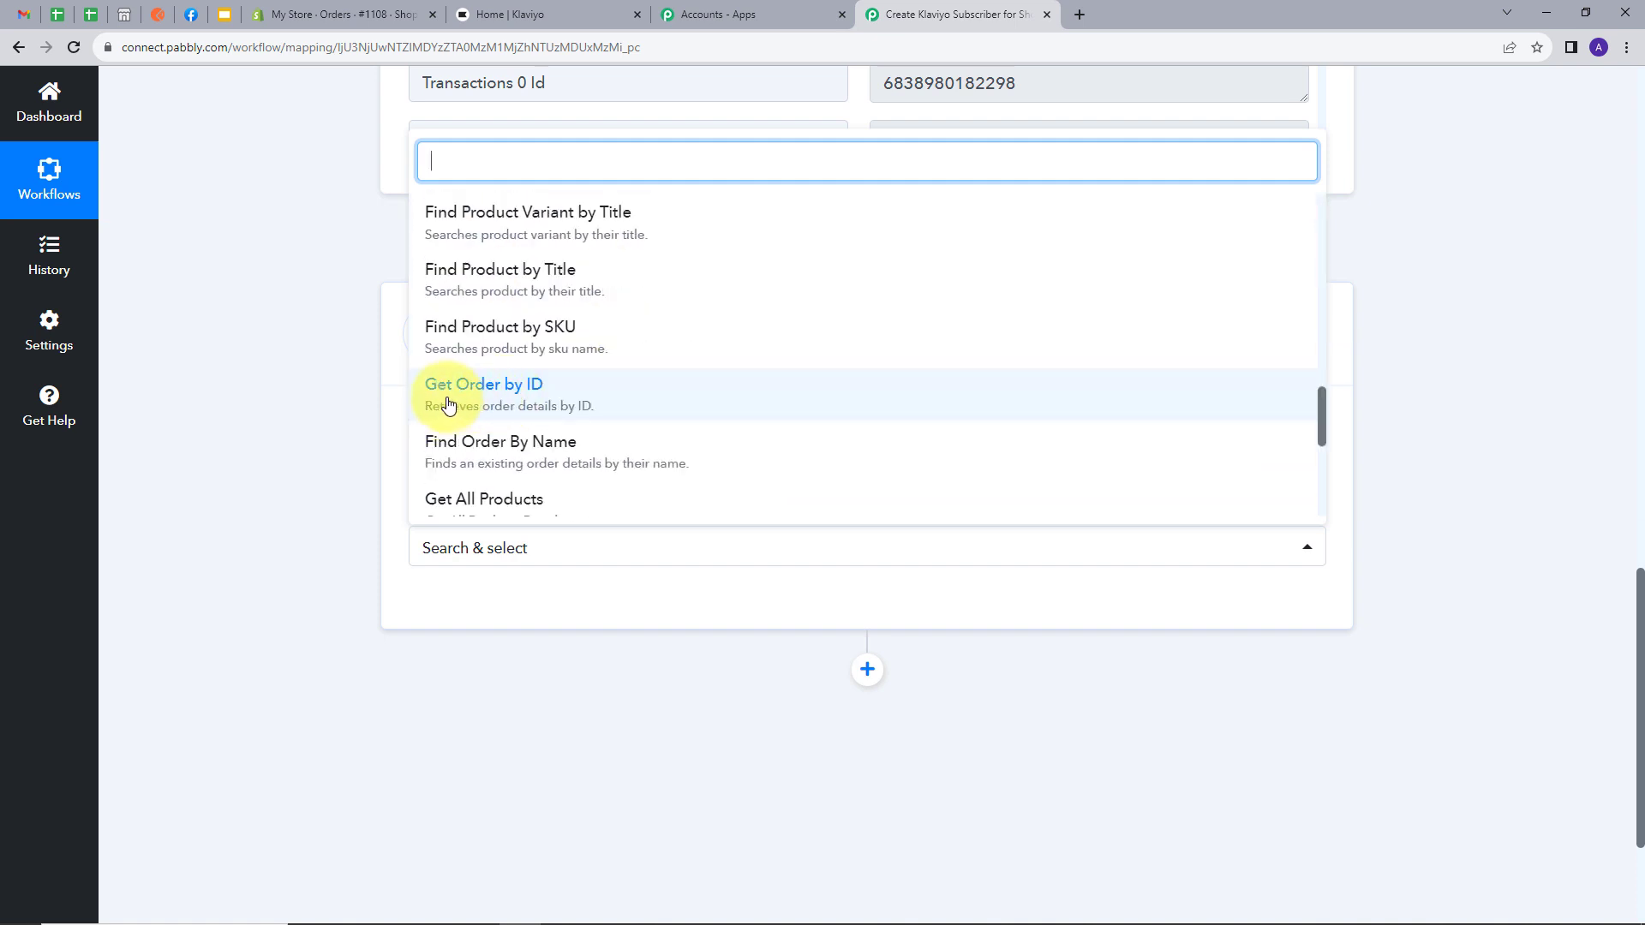
left_click(508, 400)
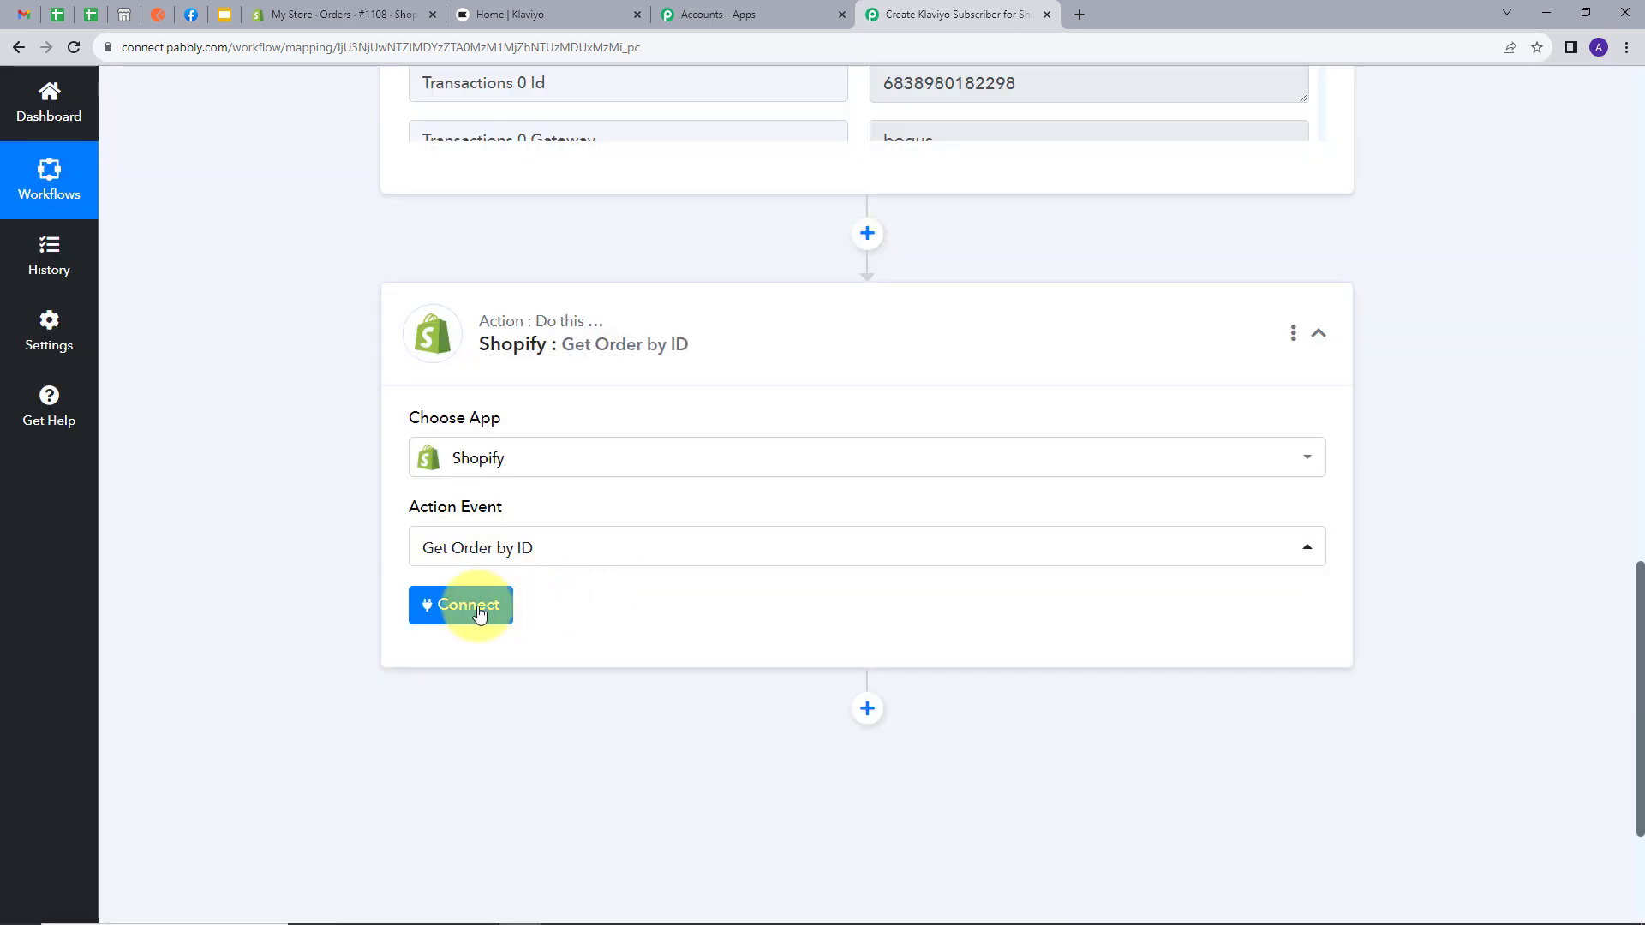
left_click(453, 608)
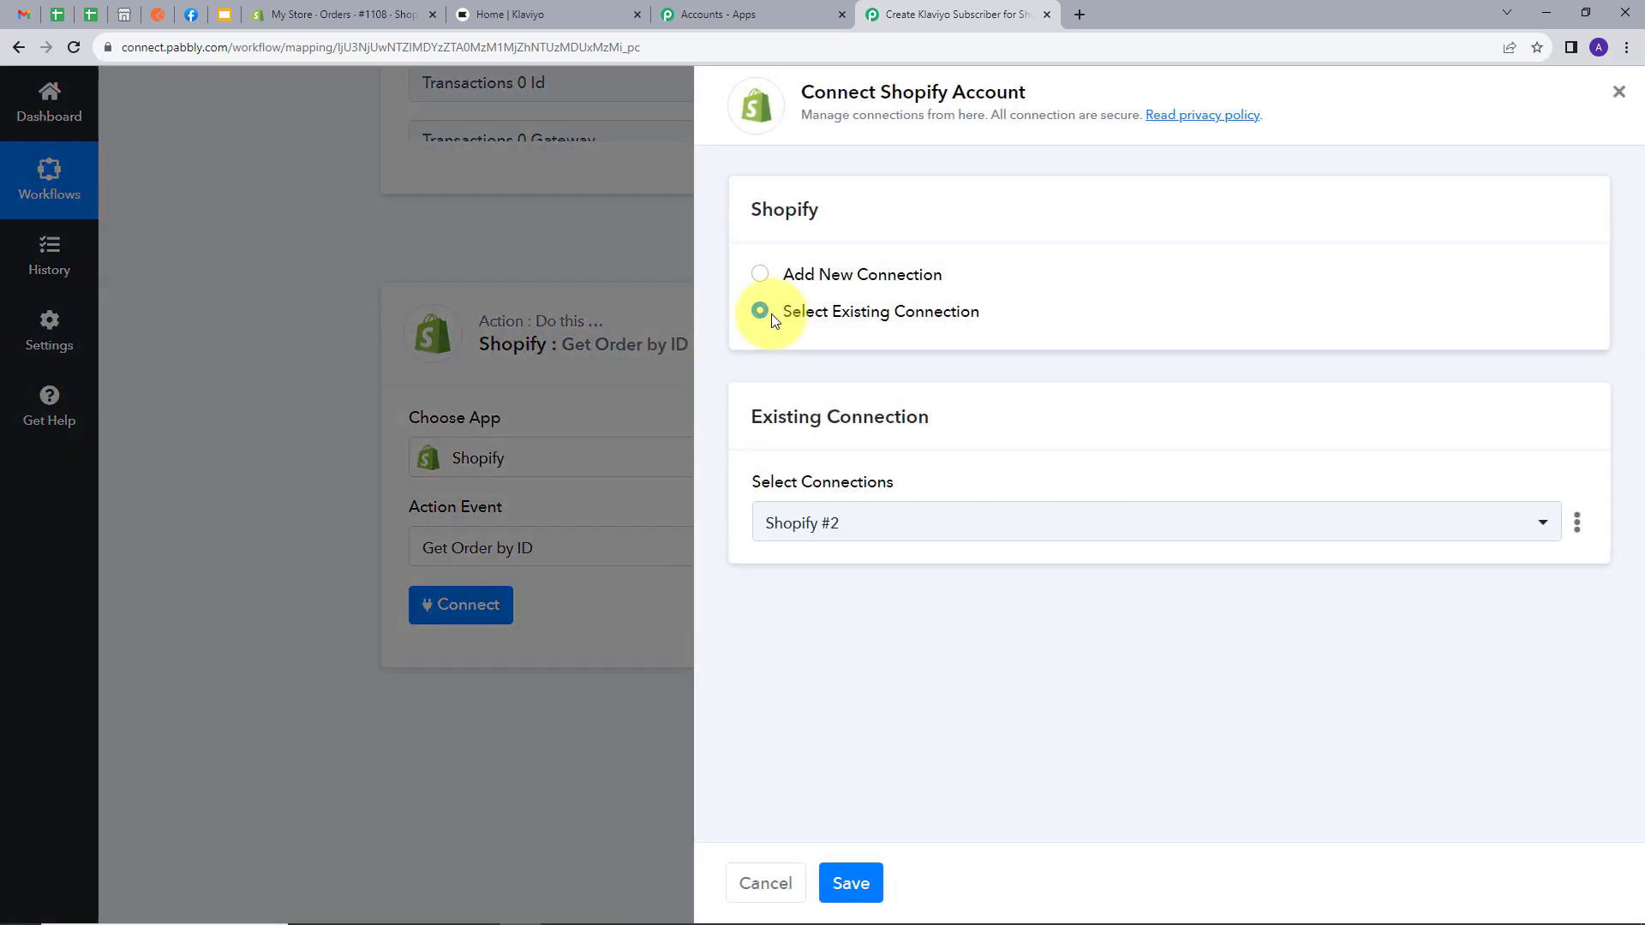
left_click(848, 882)
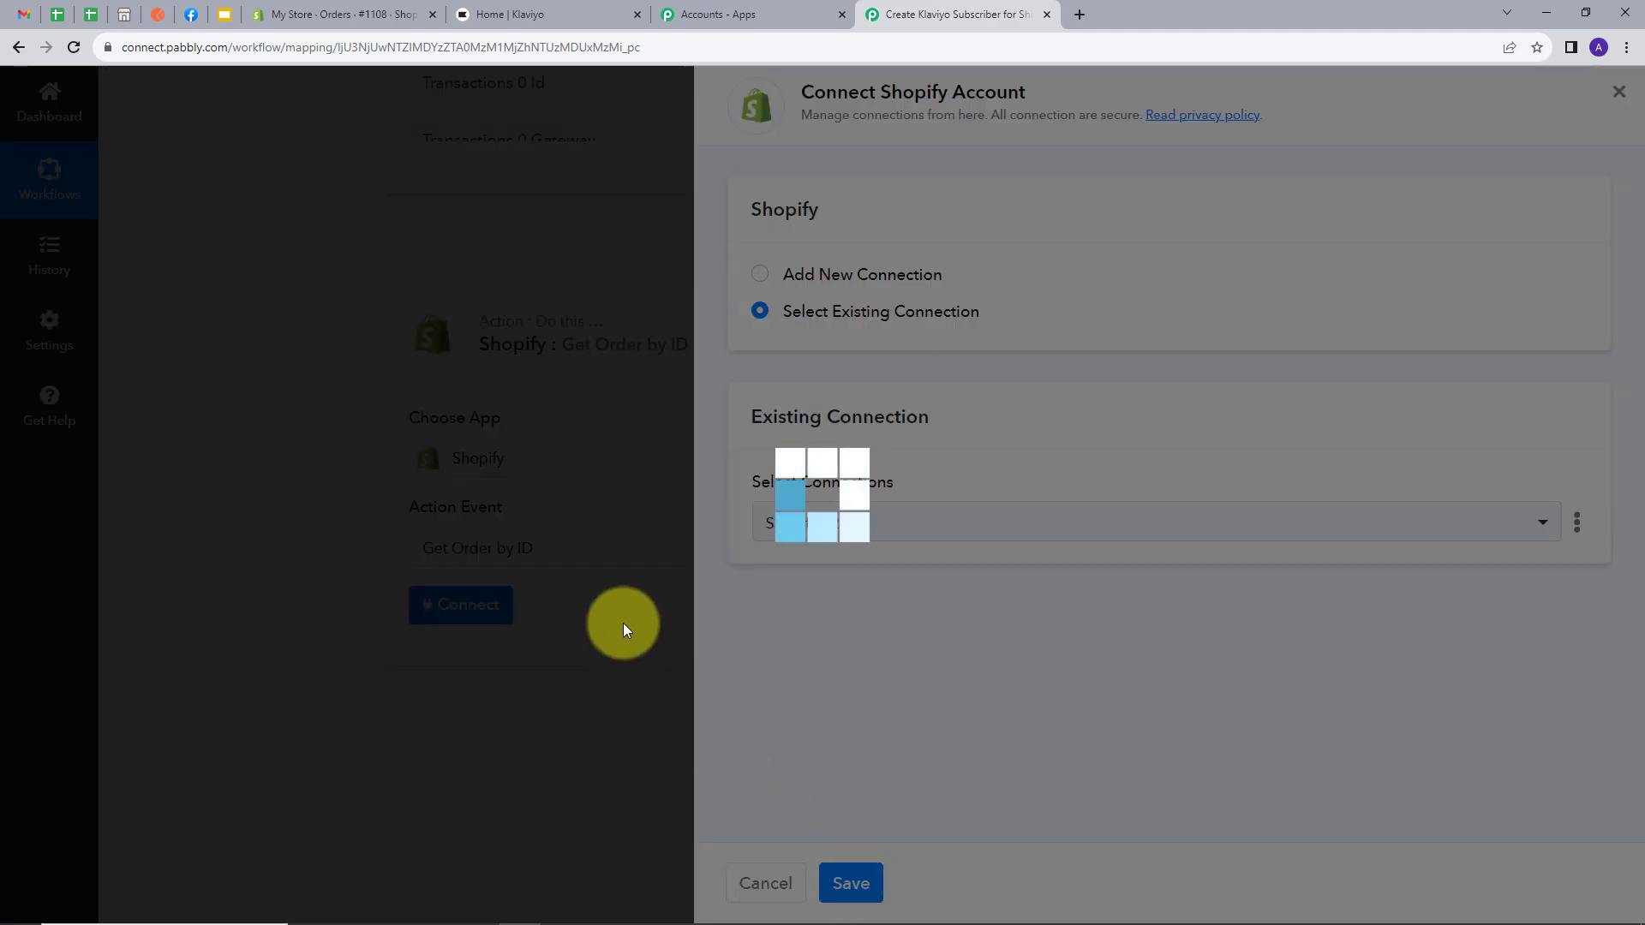
Step: Map the Order ID to the refund trigger's Transactions 0 Order Id, and save and send a test request
scroll(824, 559, "down", 2)
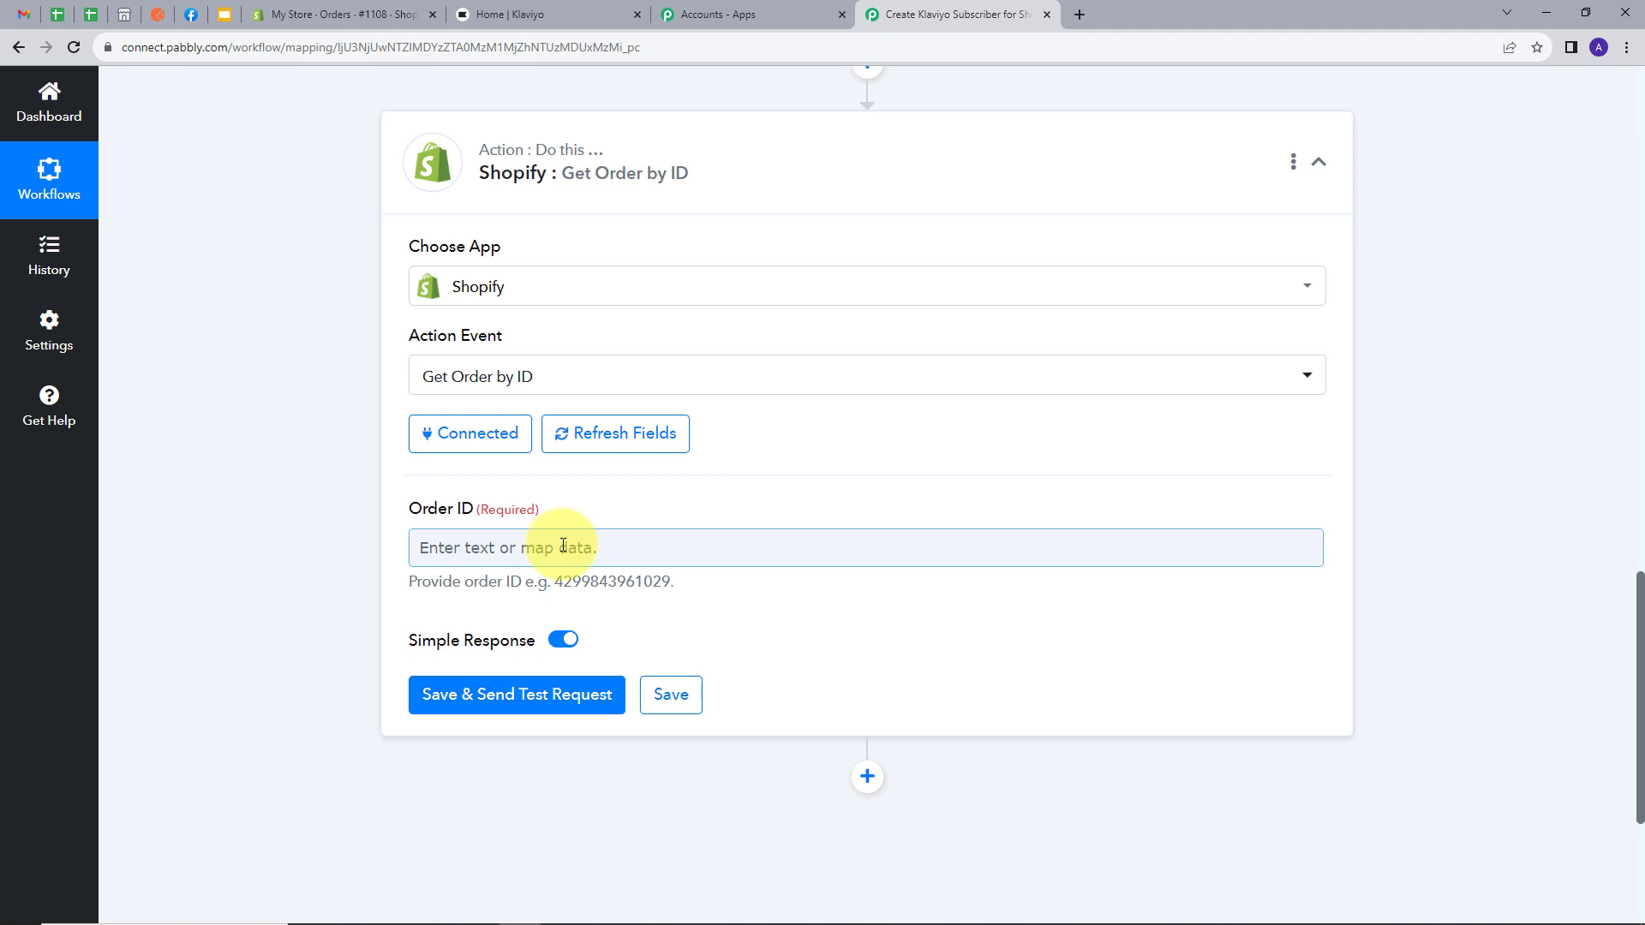
left_click(534, 547)
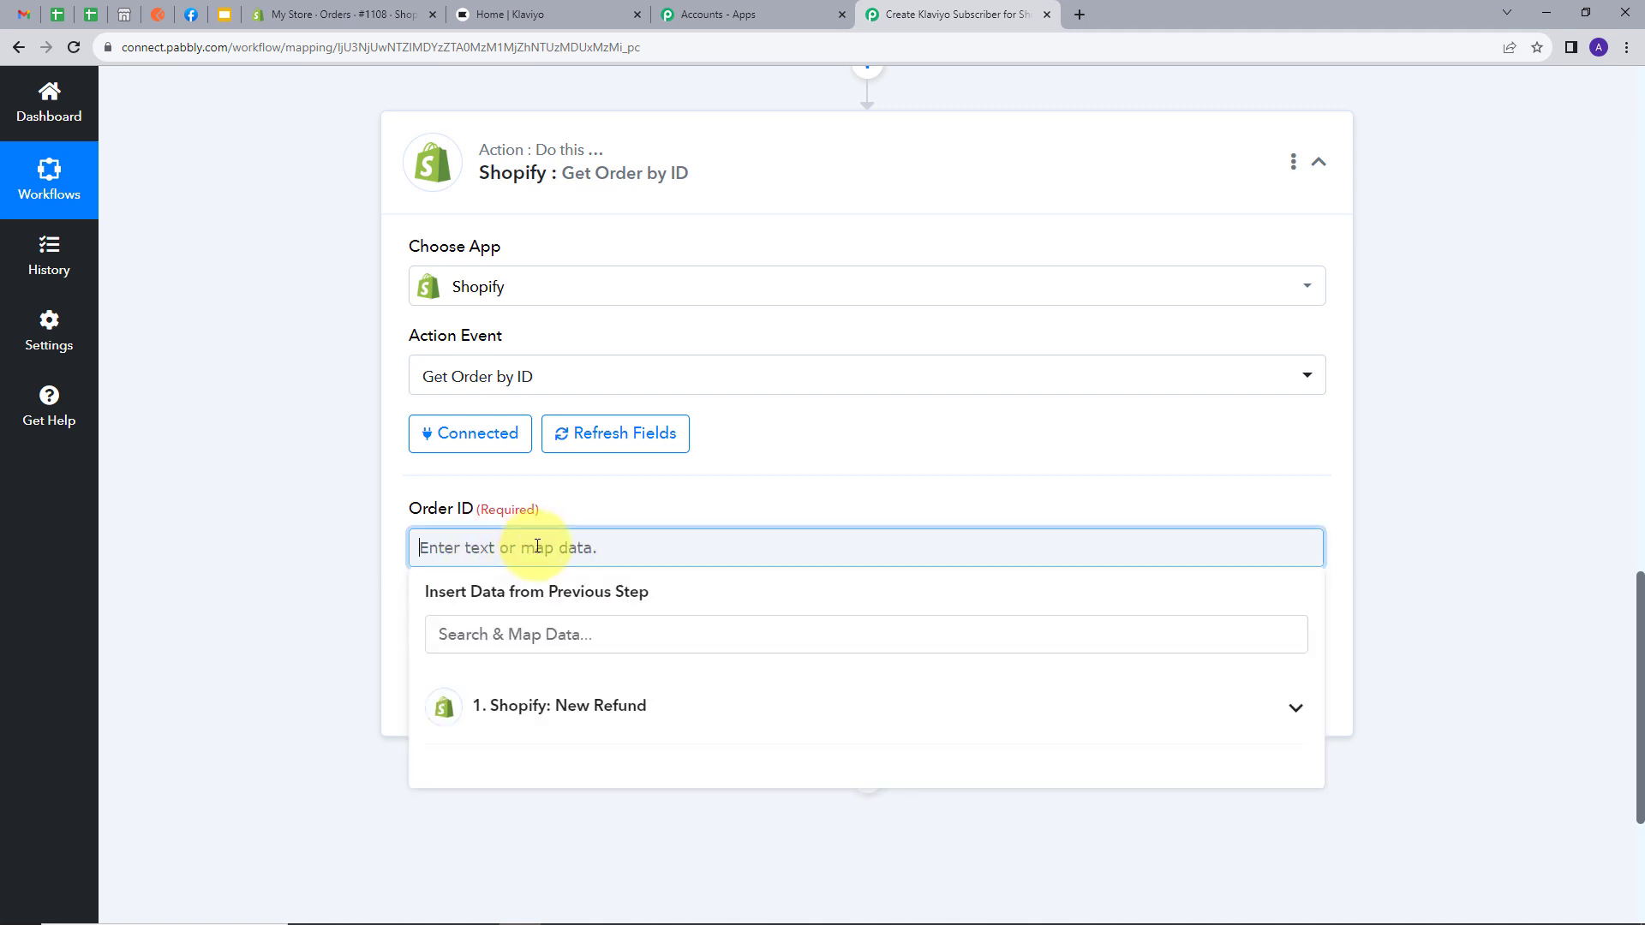
left_click(638, 716)
scroll(771, 625, "down", 5)
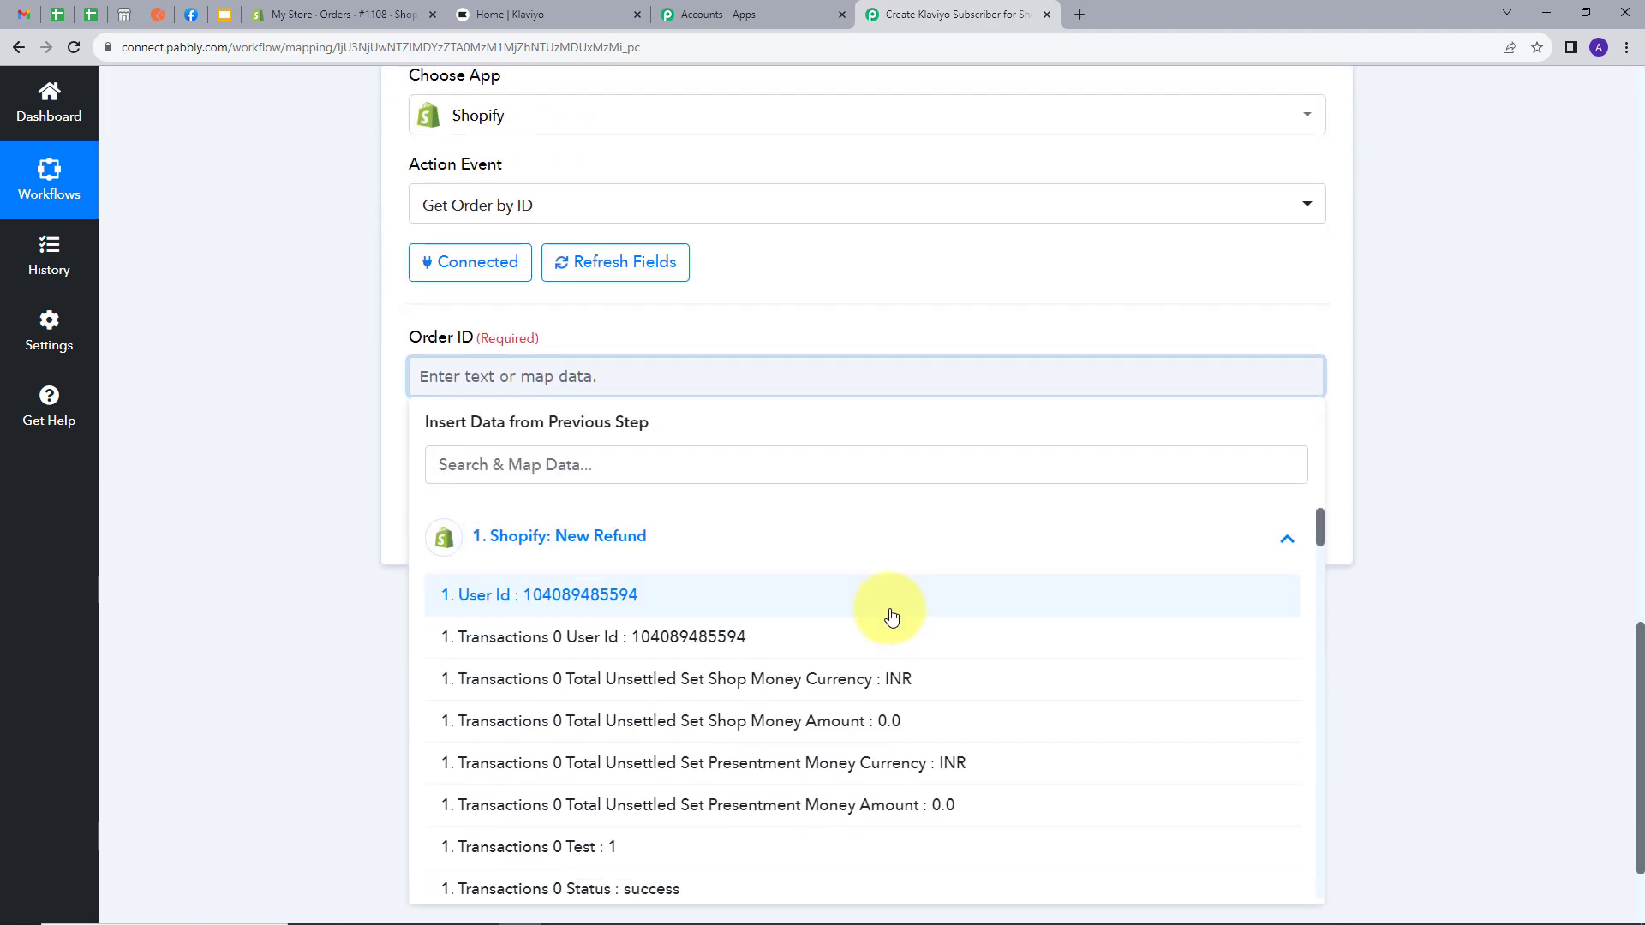
scroll(681, 634, "down", 6)
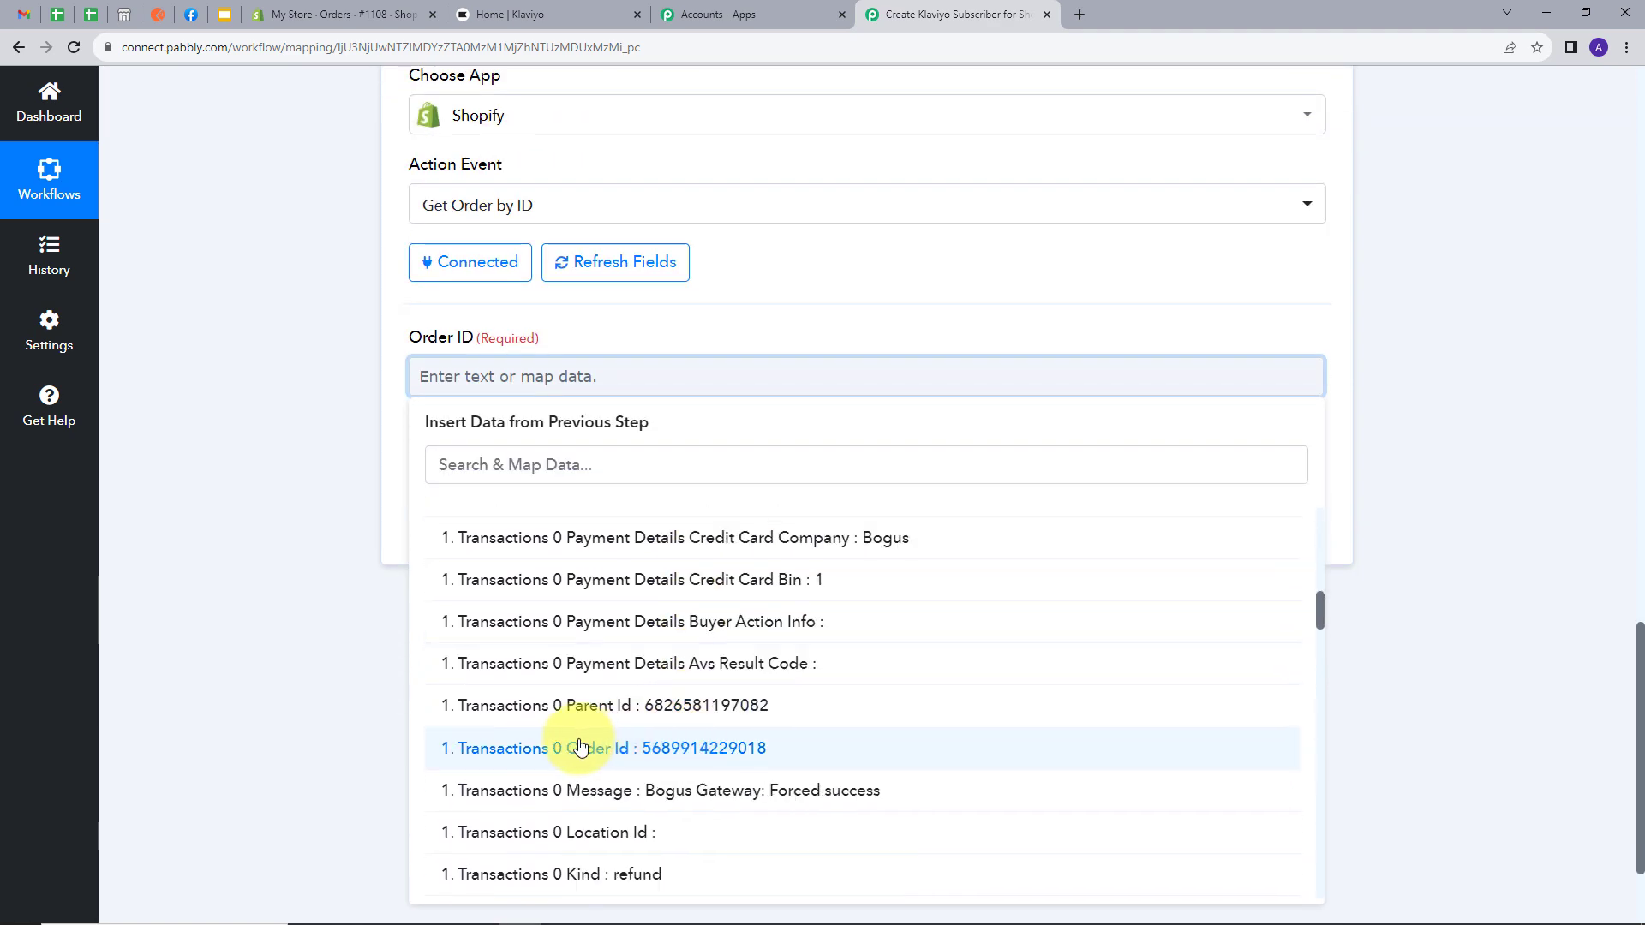
left_click(647, 748)
left_click(714, 310)
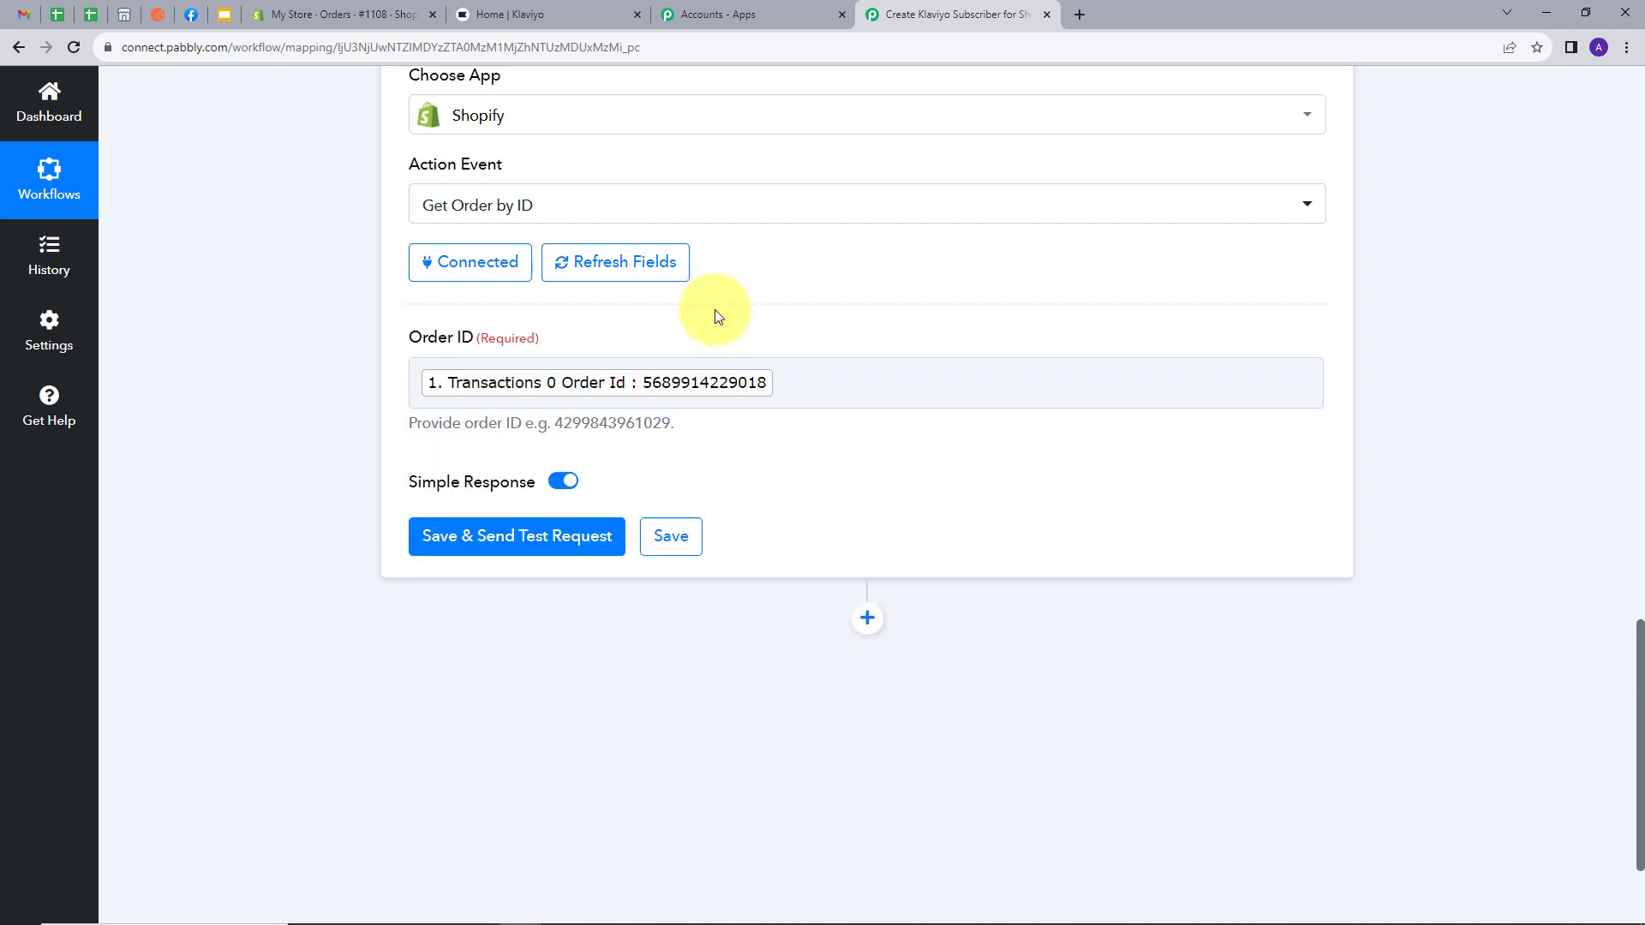
left_click(477, 538)
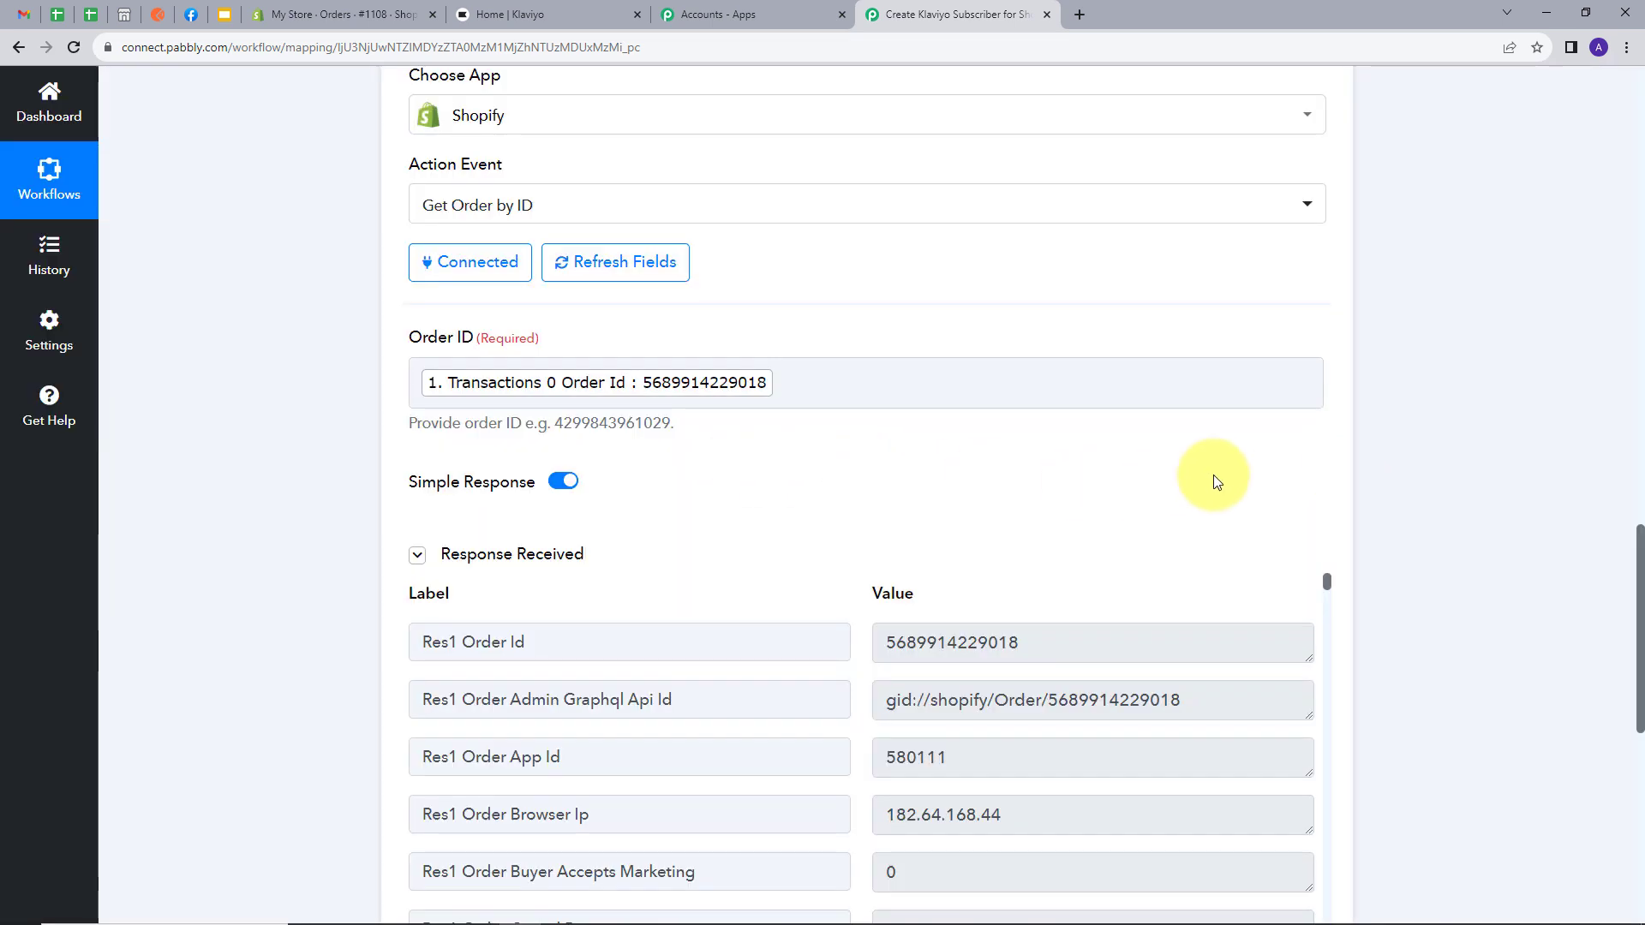
Step: Examine the retrieved order response for the order ID, contact email and the billing first name, phone and last name
scroll(1440, 454, "down", 3)
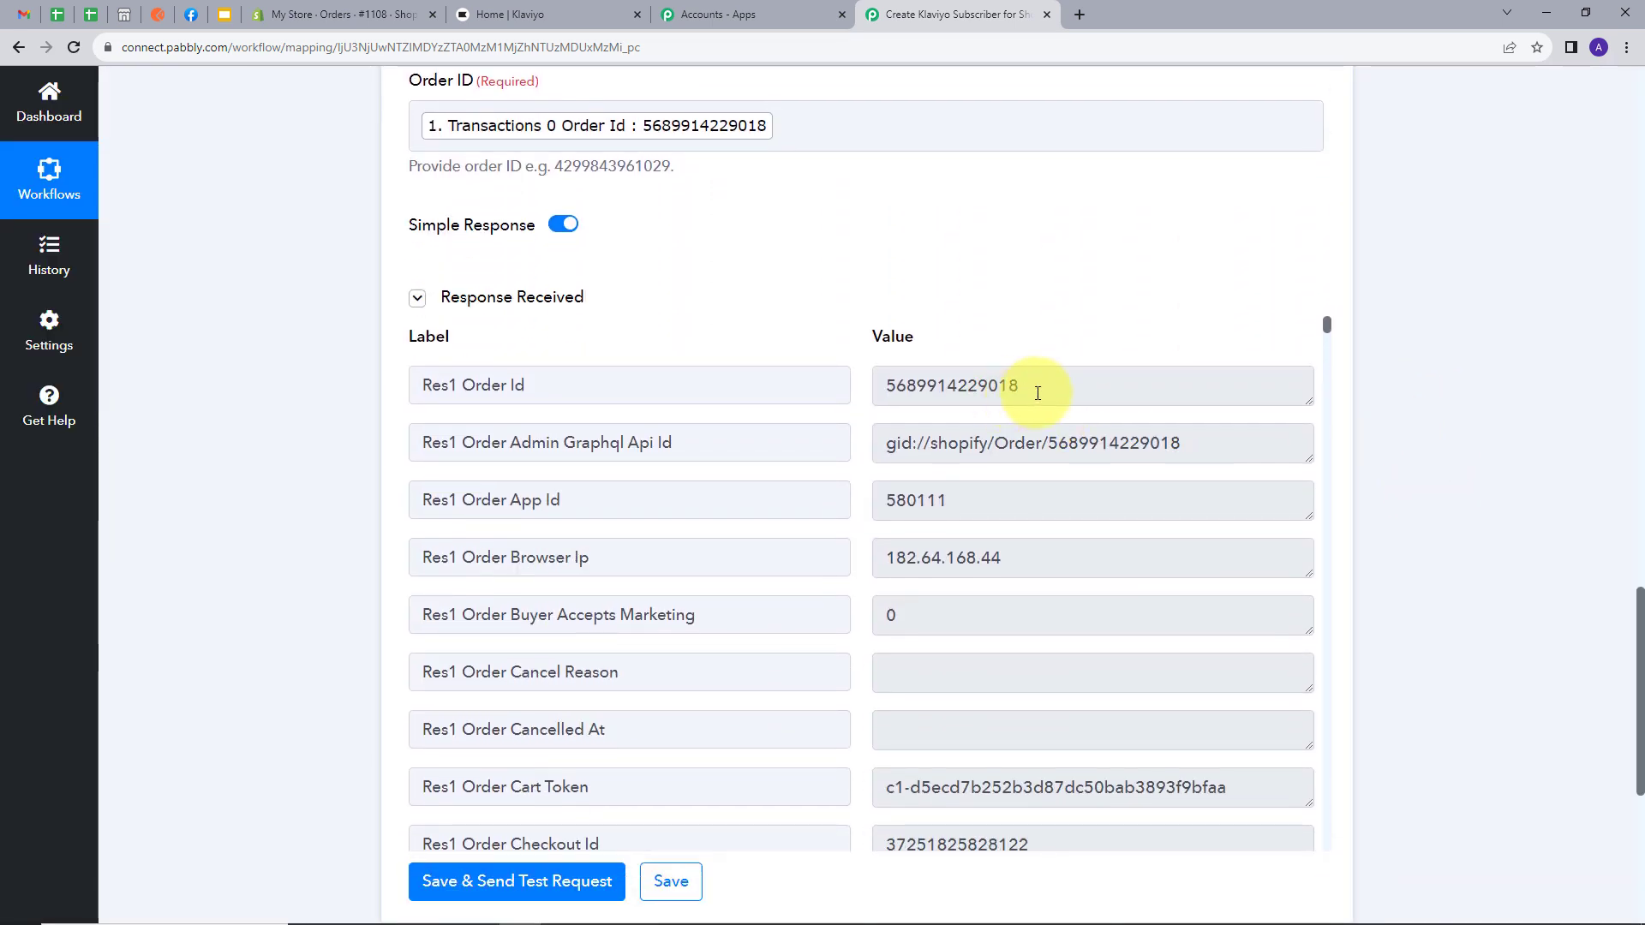
left_click_drag(1039, 387, 872, 395)
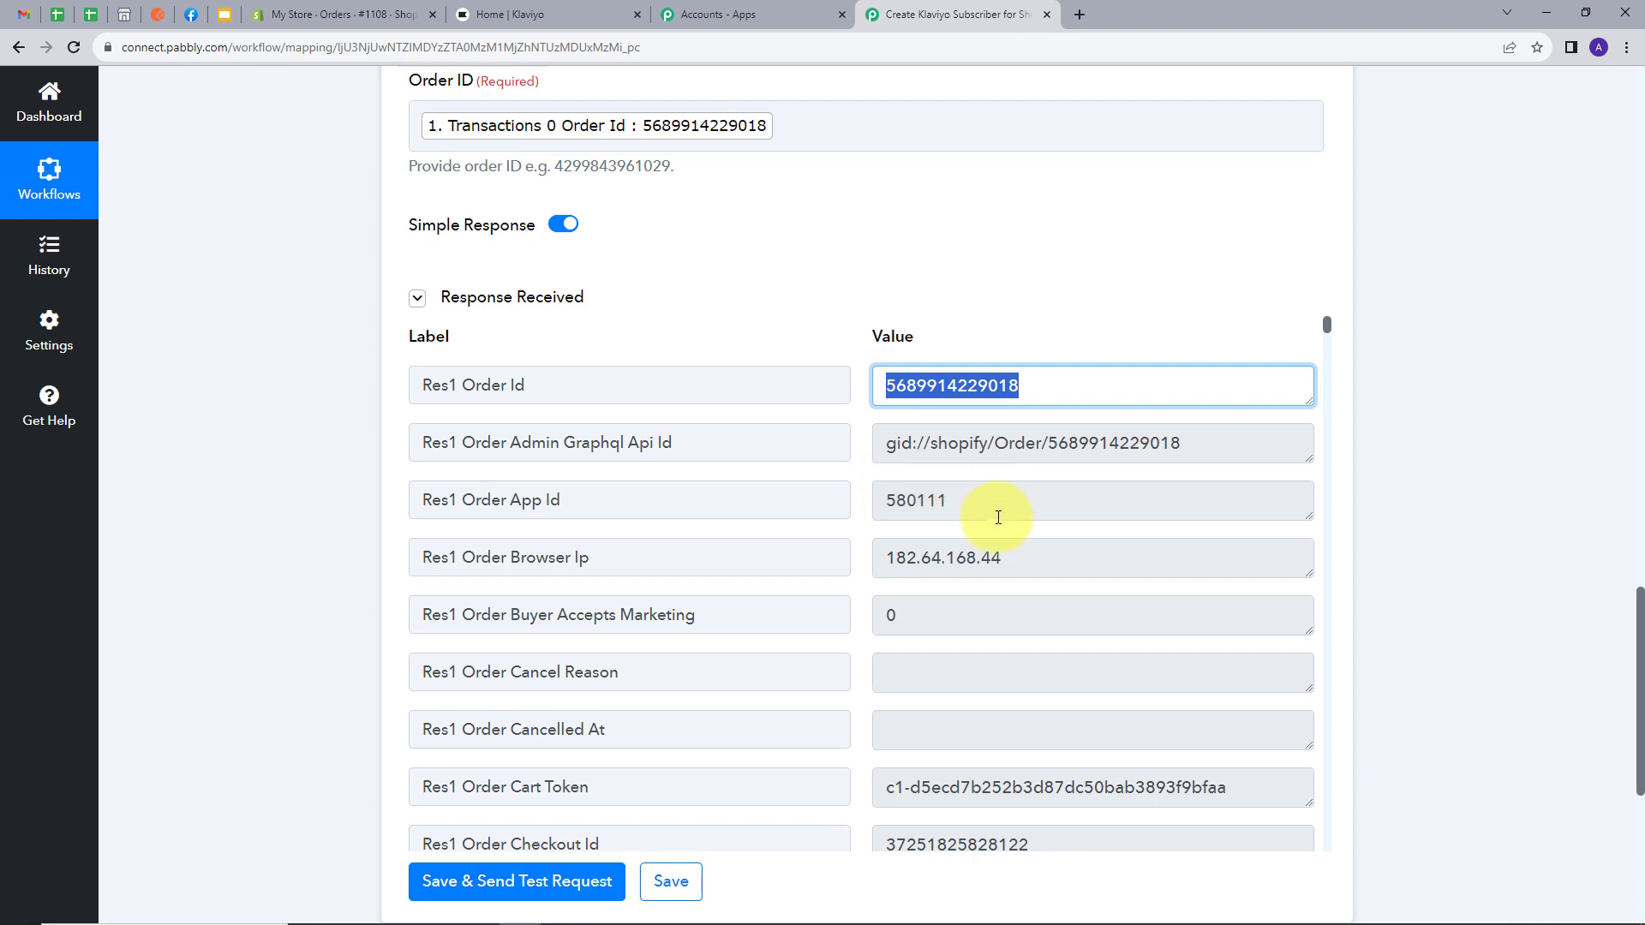
scroll(1006, 519, "down", 1)
scroll(1006, 519, "down", 9)
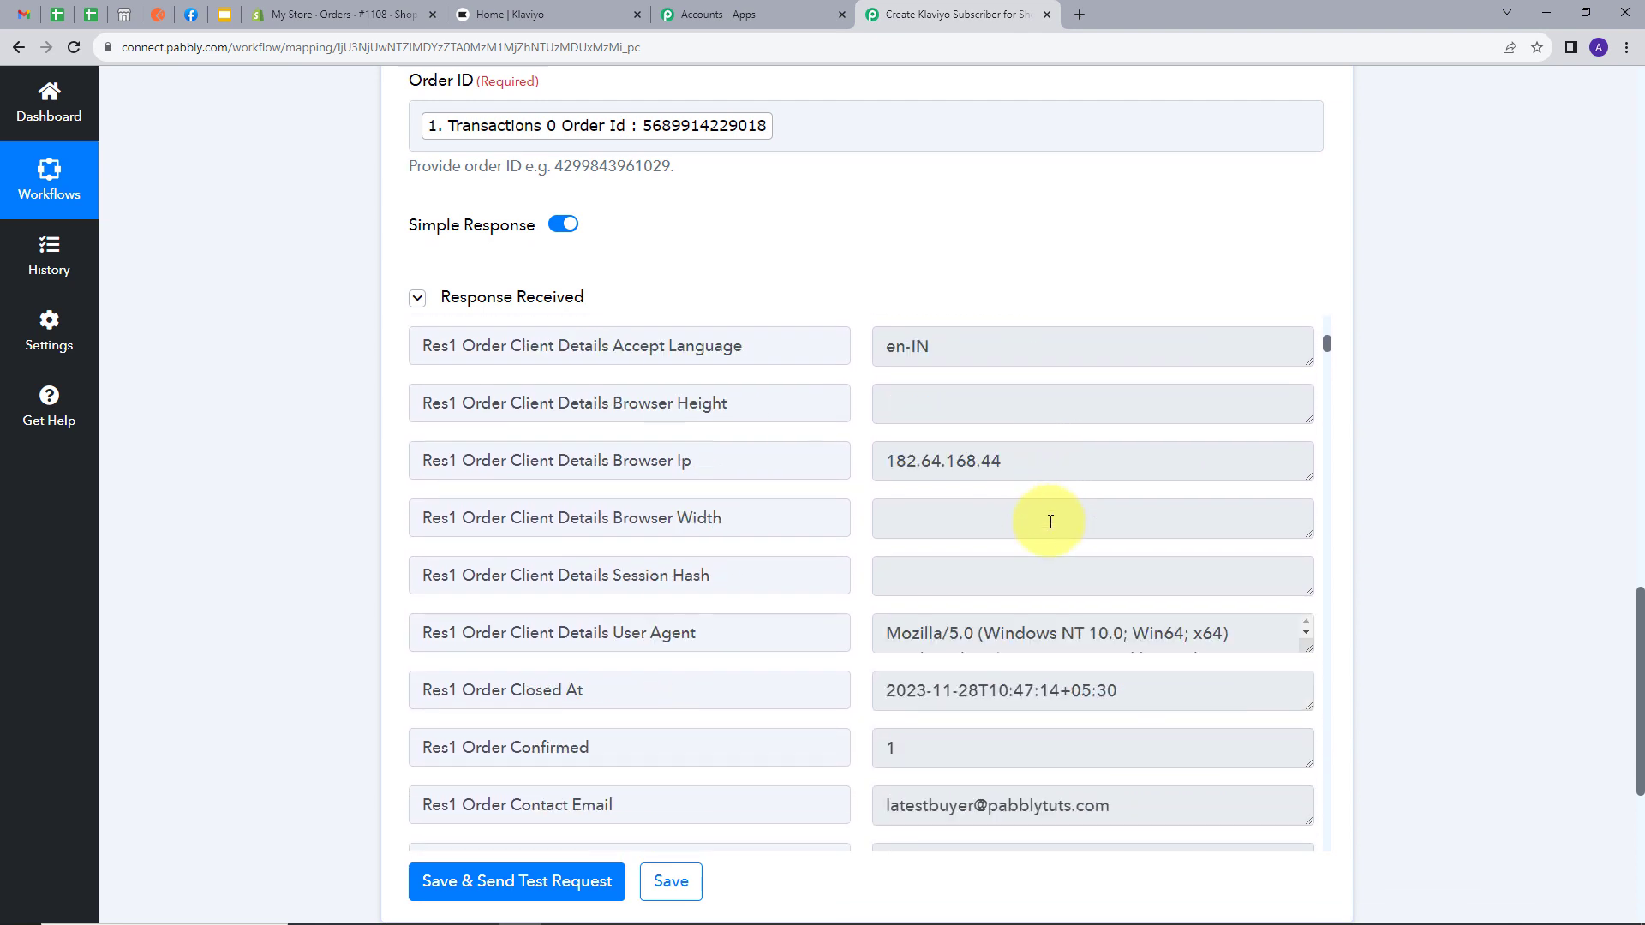
scroll(1051, 522, "down", 1)
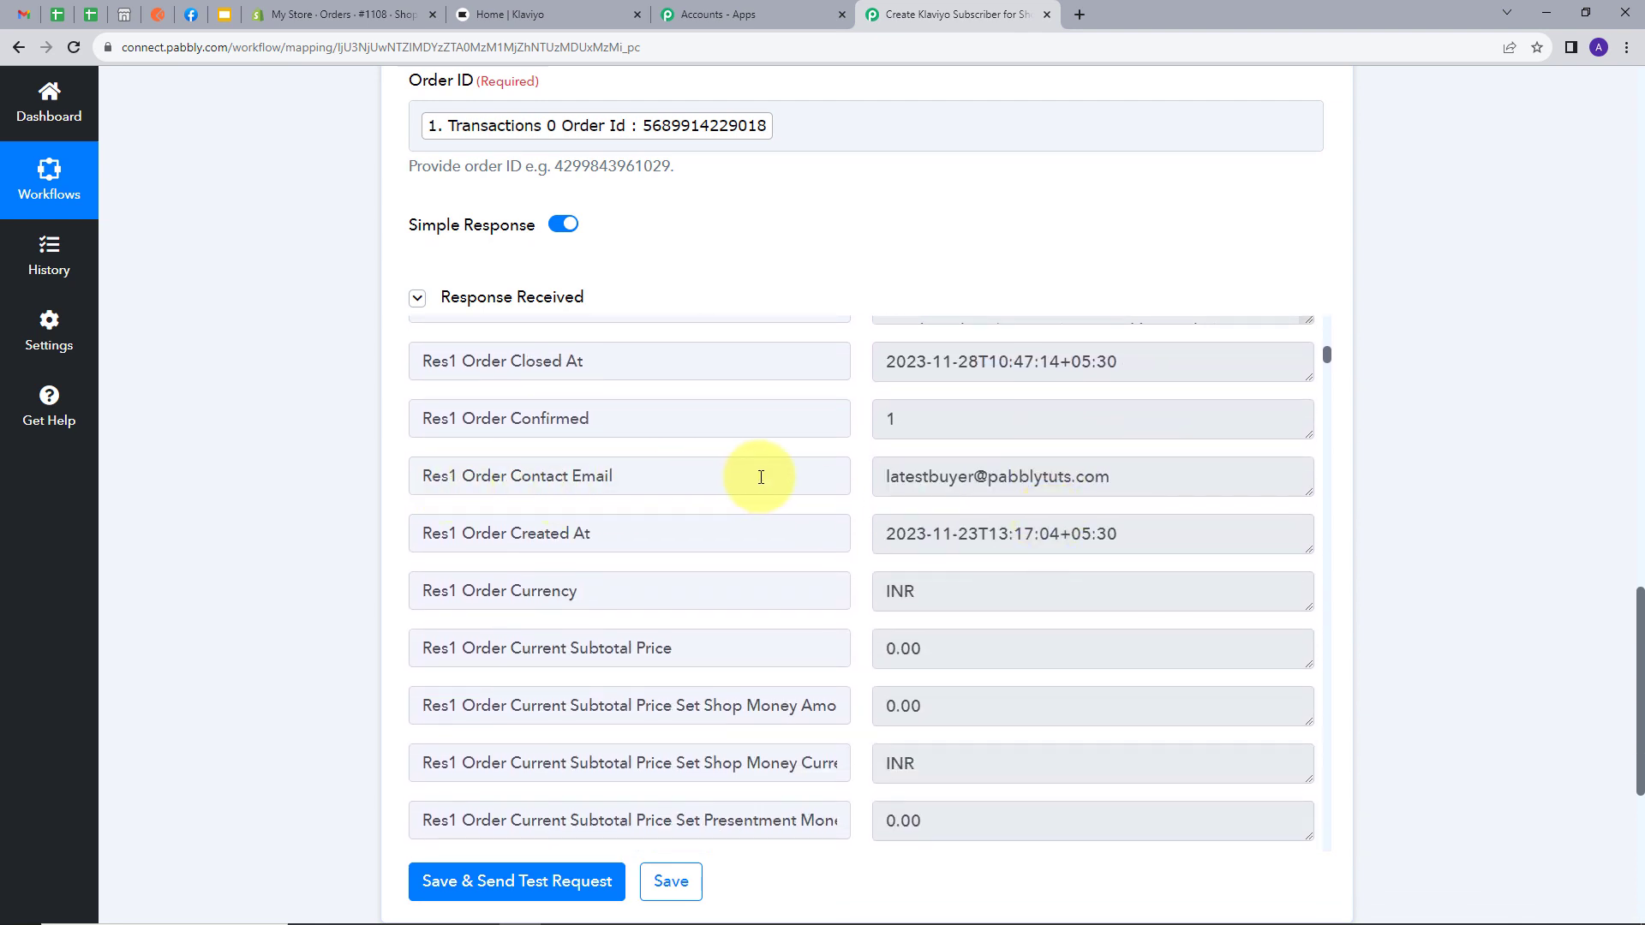
left_click_drag(1155, 476, 878, 478)
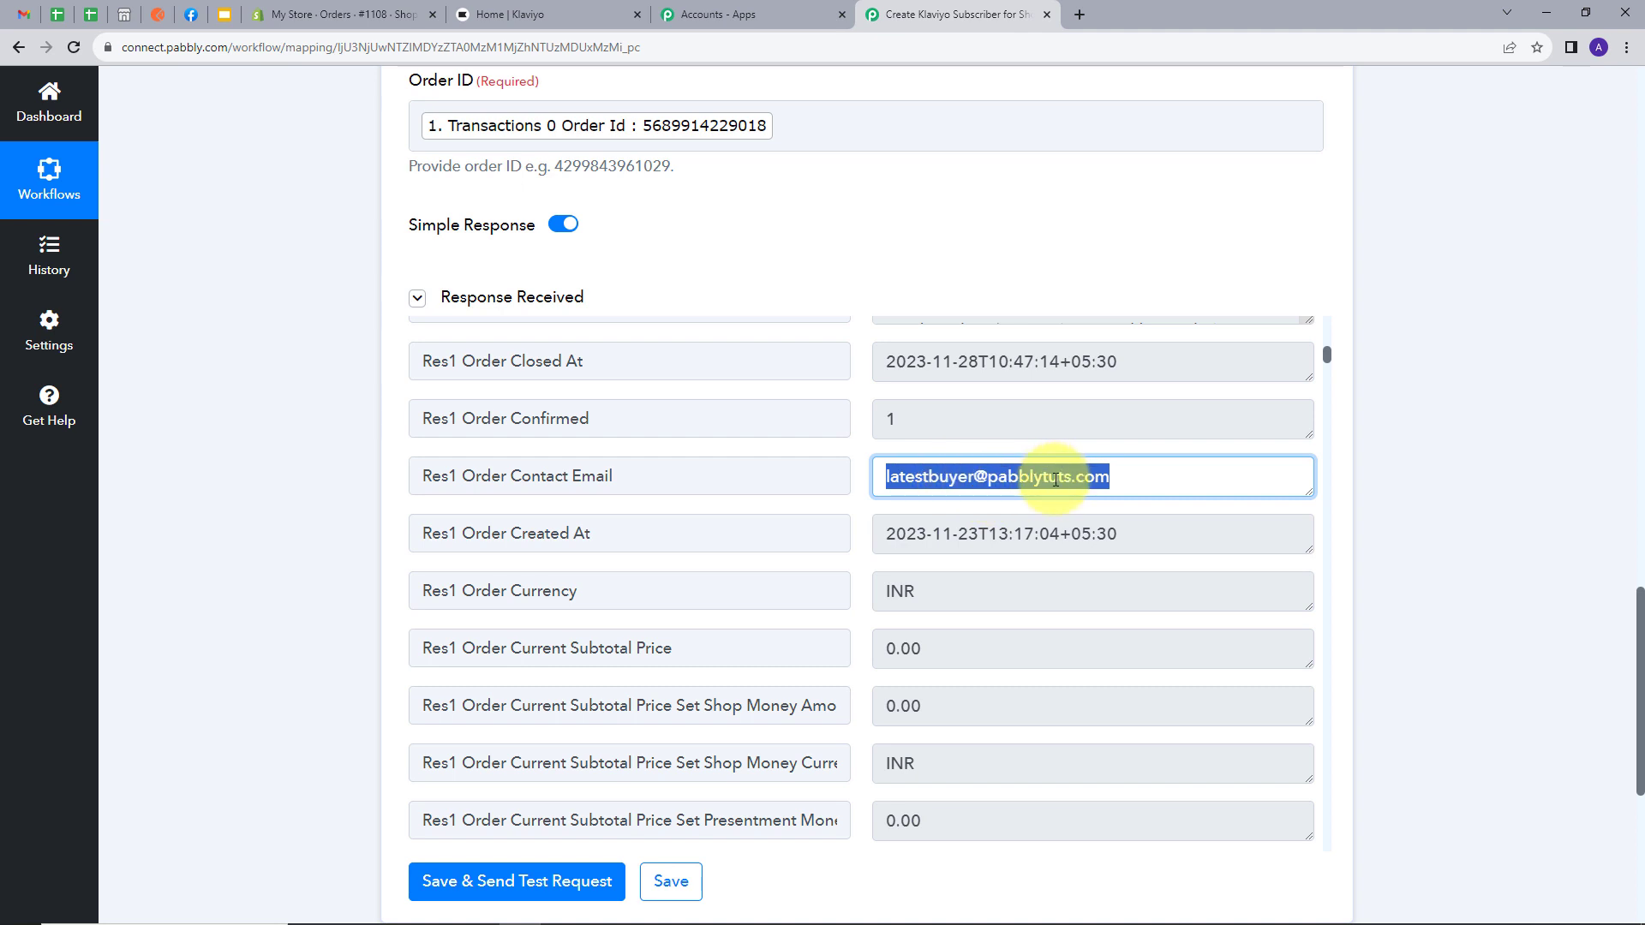
scroll(1055, 480, "down", 10)
left_click_drag(971, 528, 843, 532)
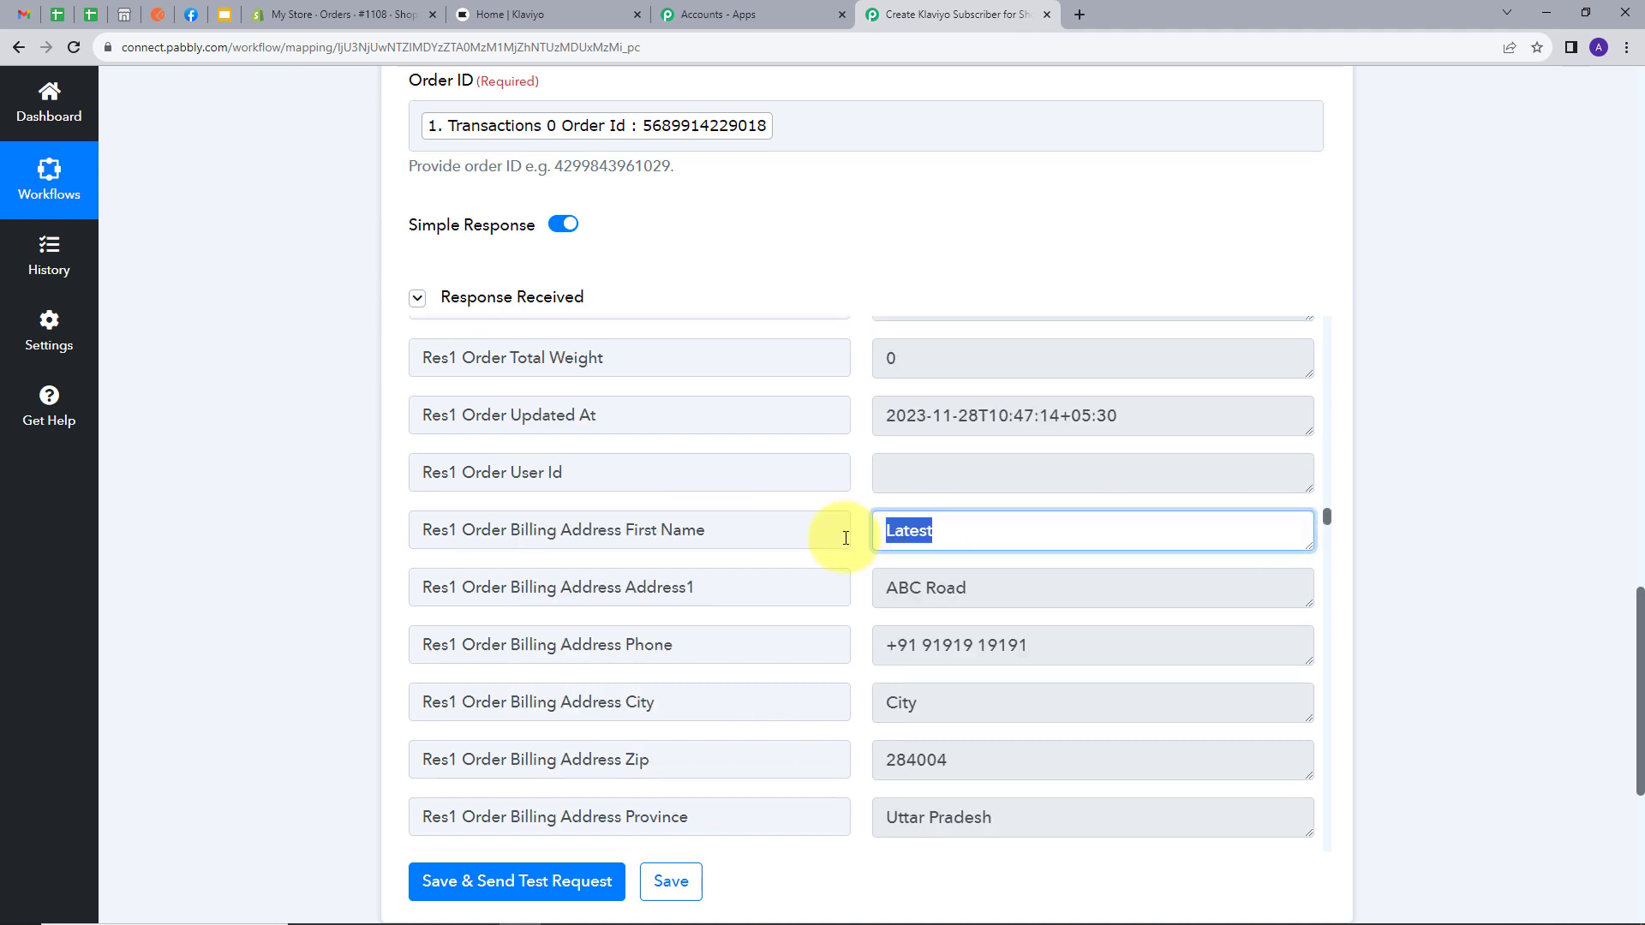
scroll(848, 535, "down", 1)
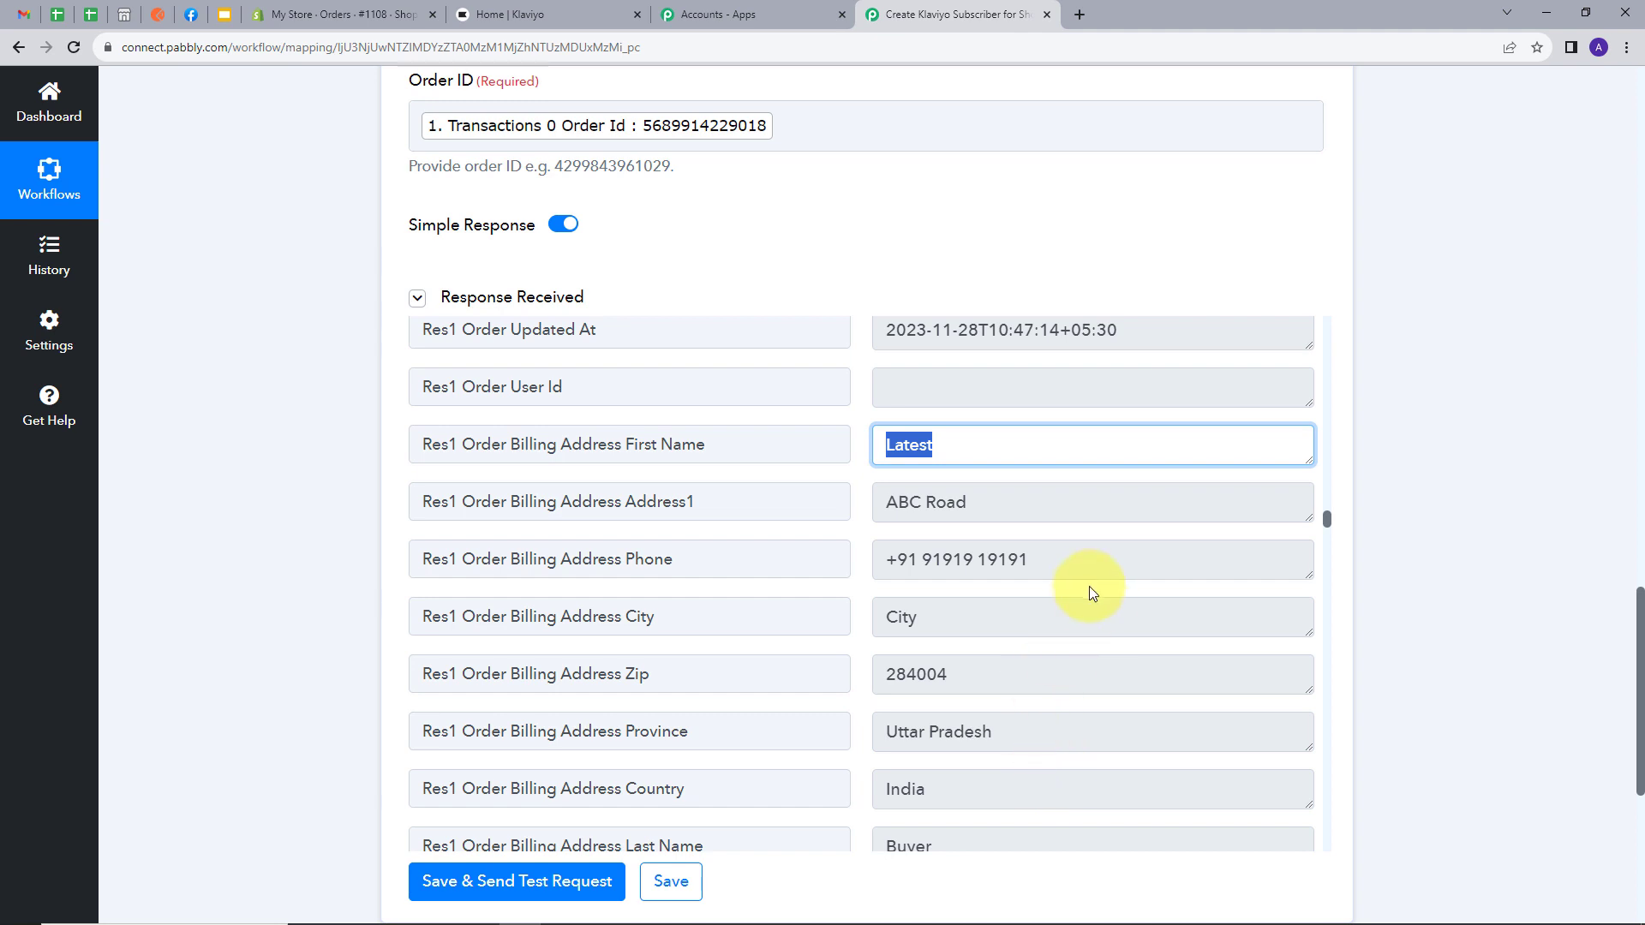
left_click_drag(1061, 562, 871, 569)
scroll(1100, 638, "down", 2)
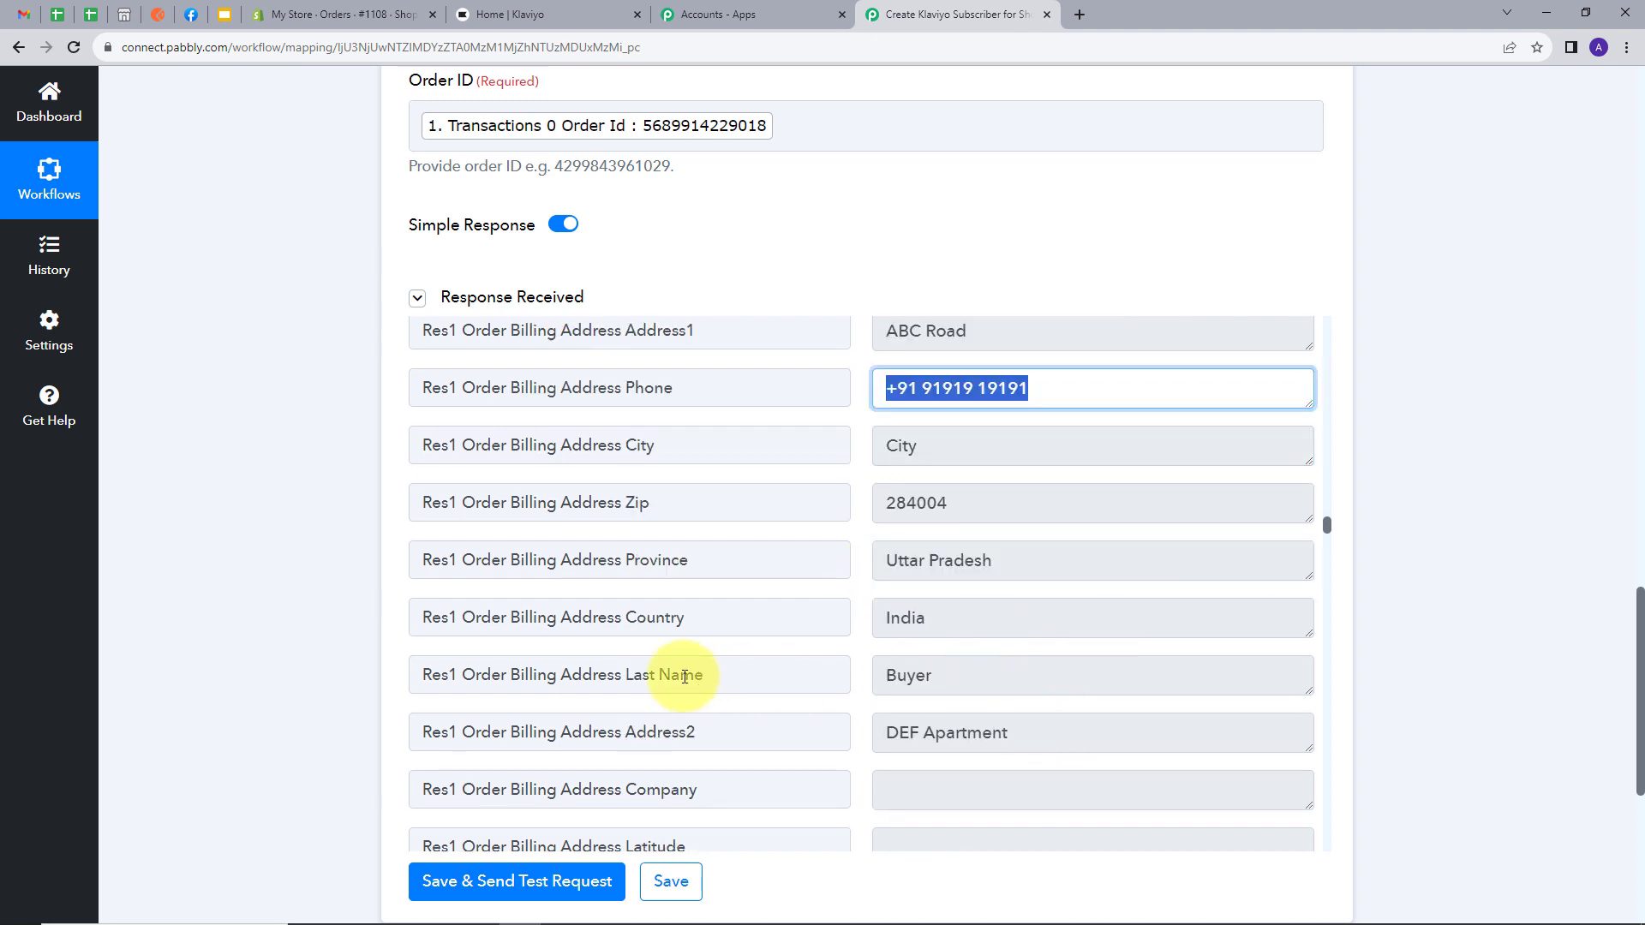
left_click_drag(939, 672, 840, 672)
scroll(1016, 577, "down", 3)
scroll(1015, 577, "up", 1)
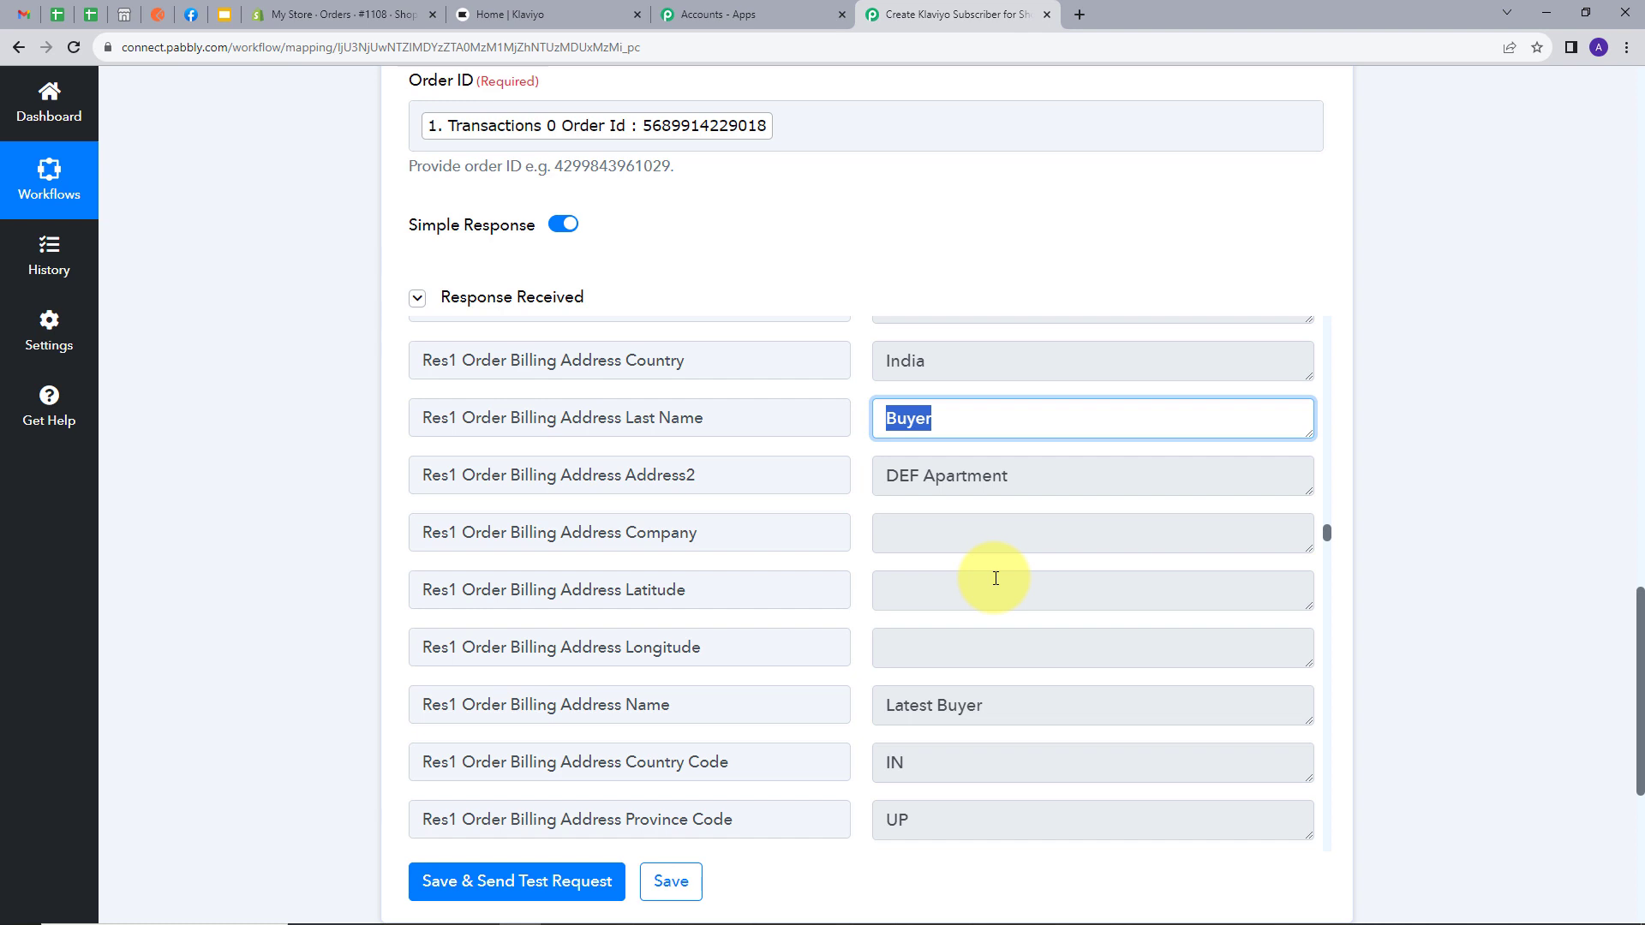
Step: Add a Klaviyo action after the Shopify order lookup, with the event Add Subscriber (with Basic Details)
scroll(1440, 478, "down", 5)
scroll(1069, 500, "up", 1)
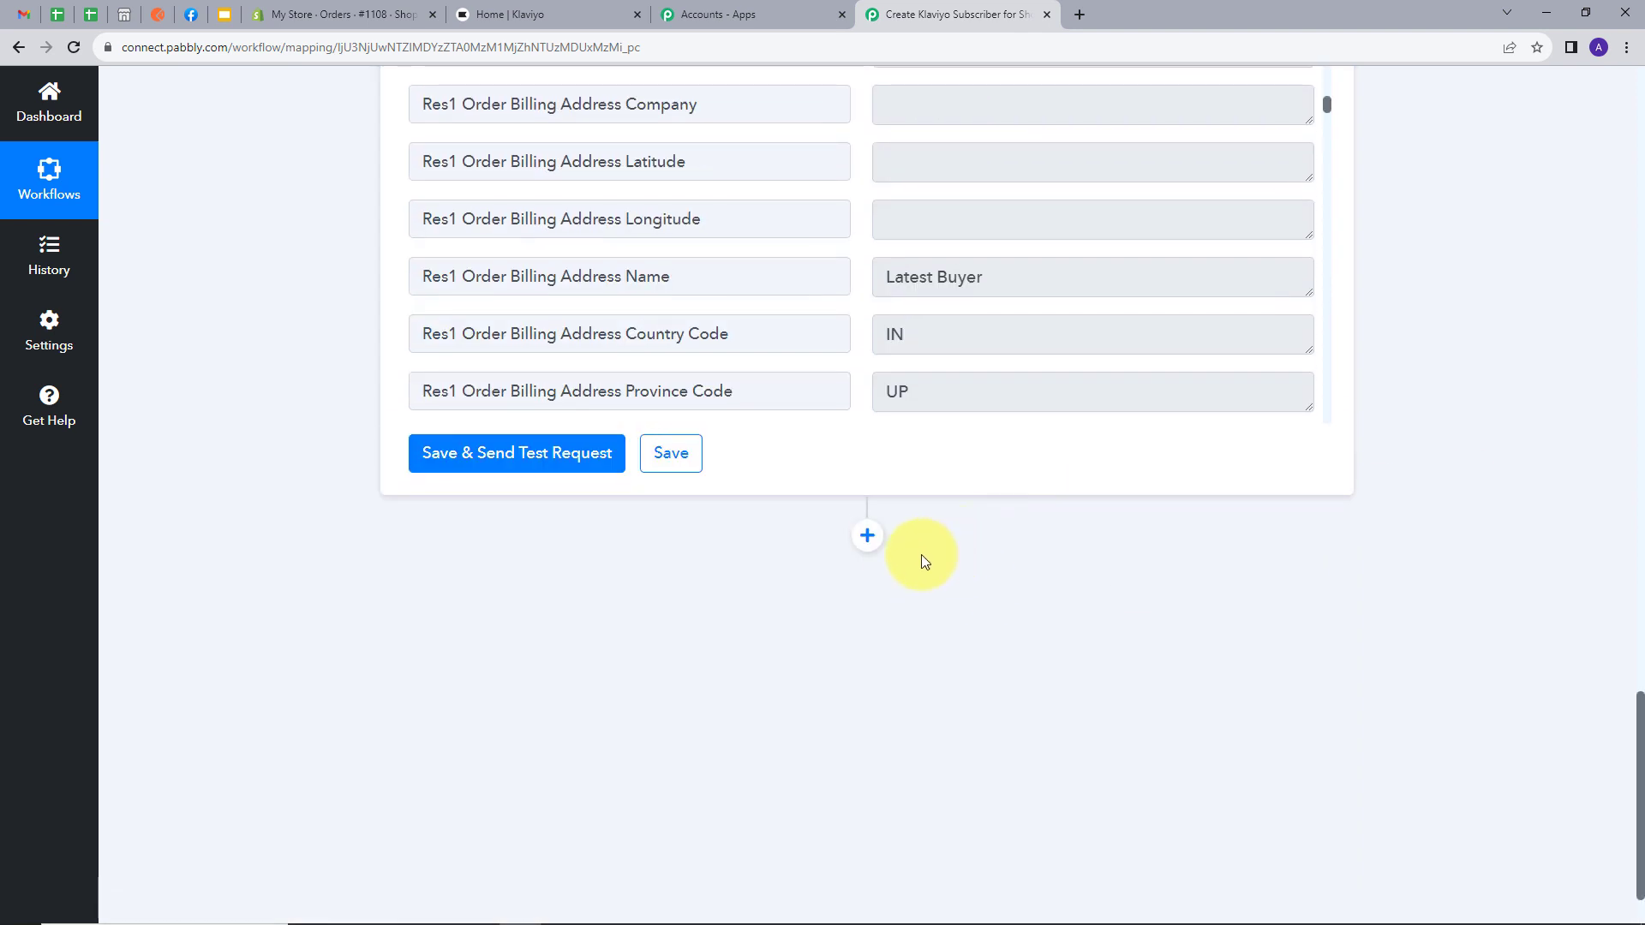
left_click(867, 537)
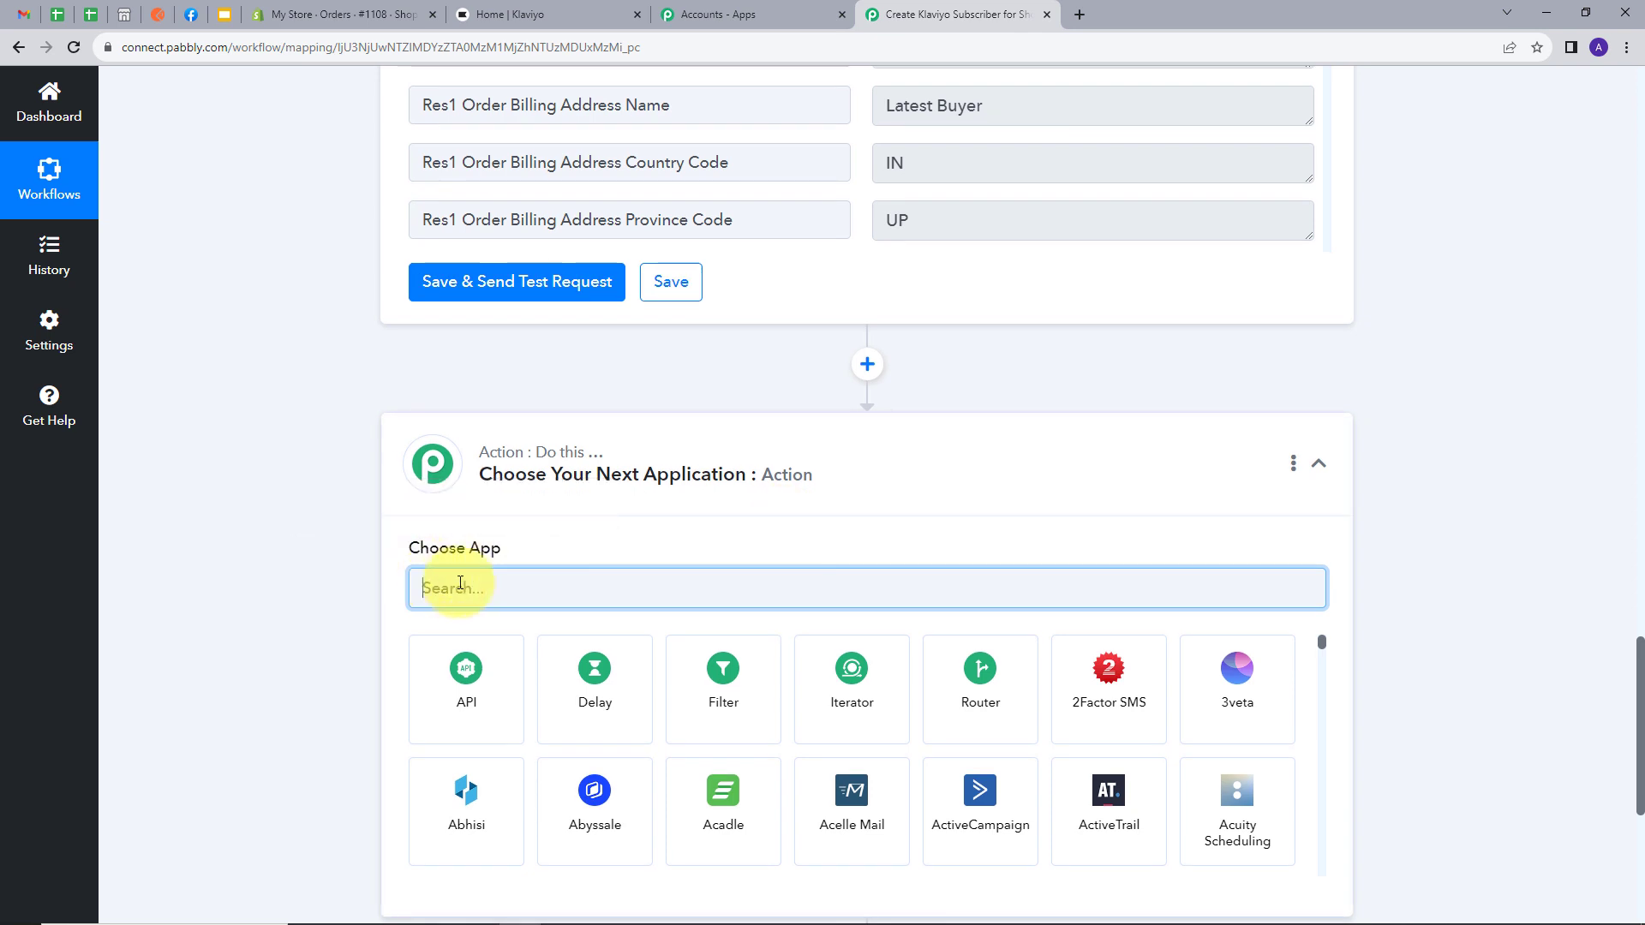
type("klavi")
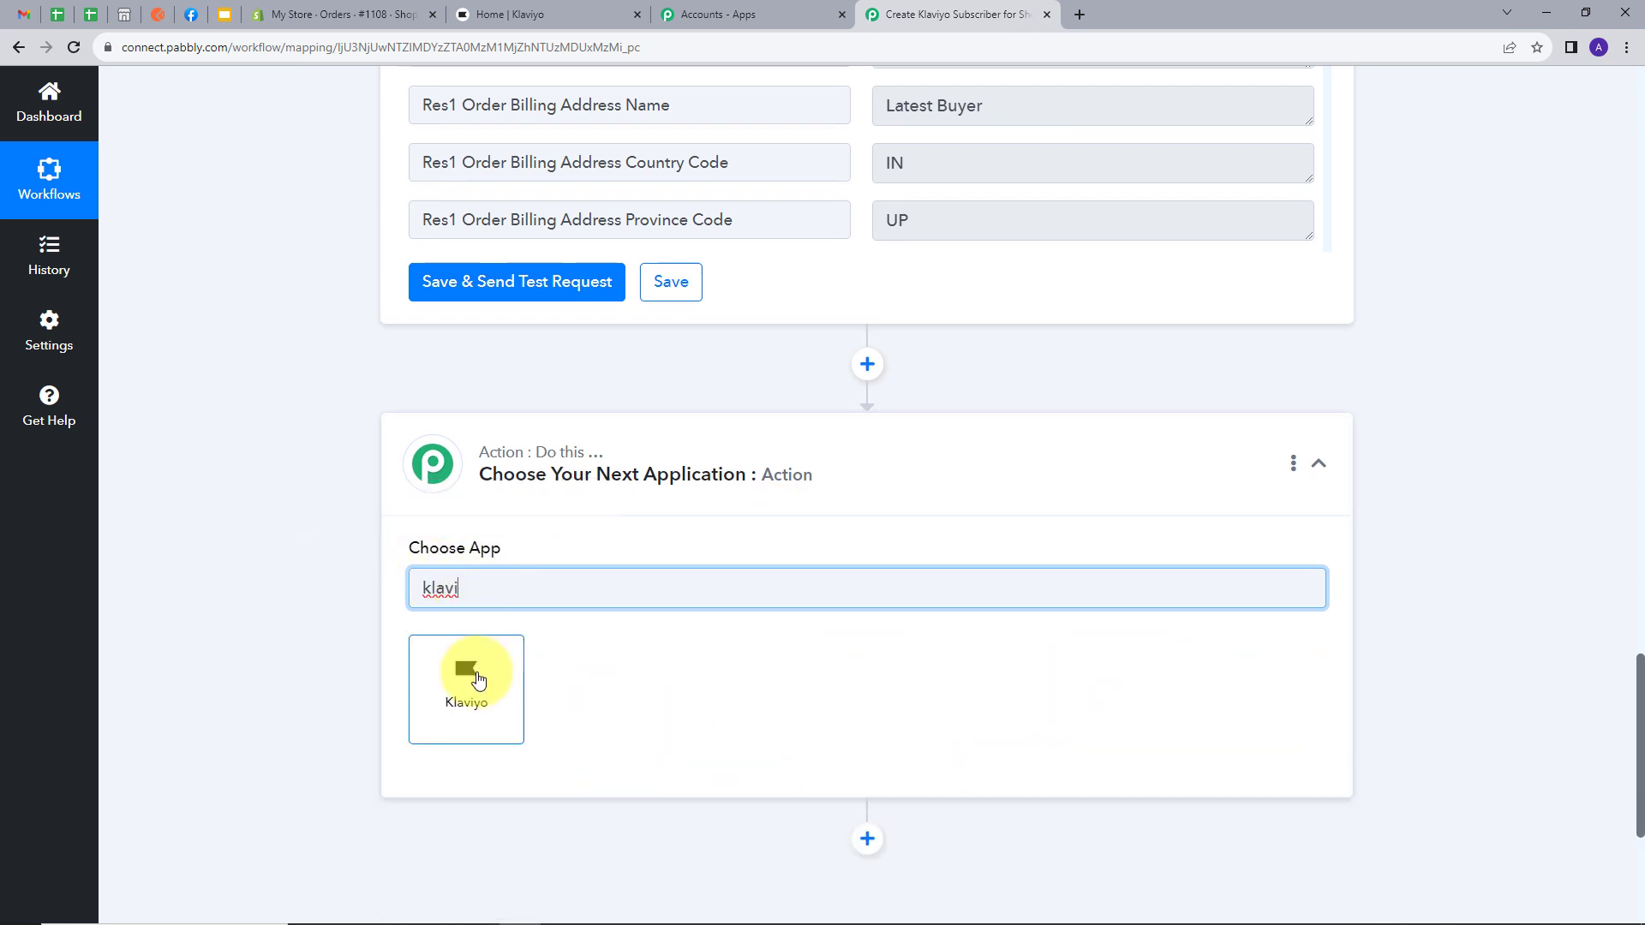
left_click(472, 685)
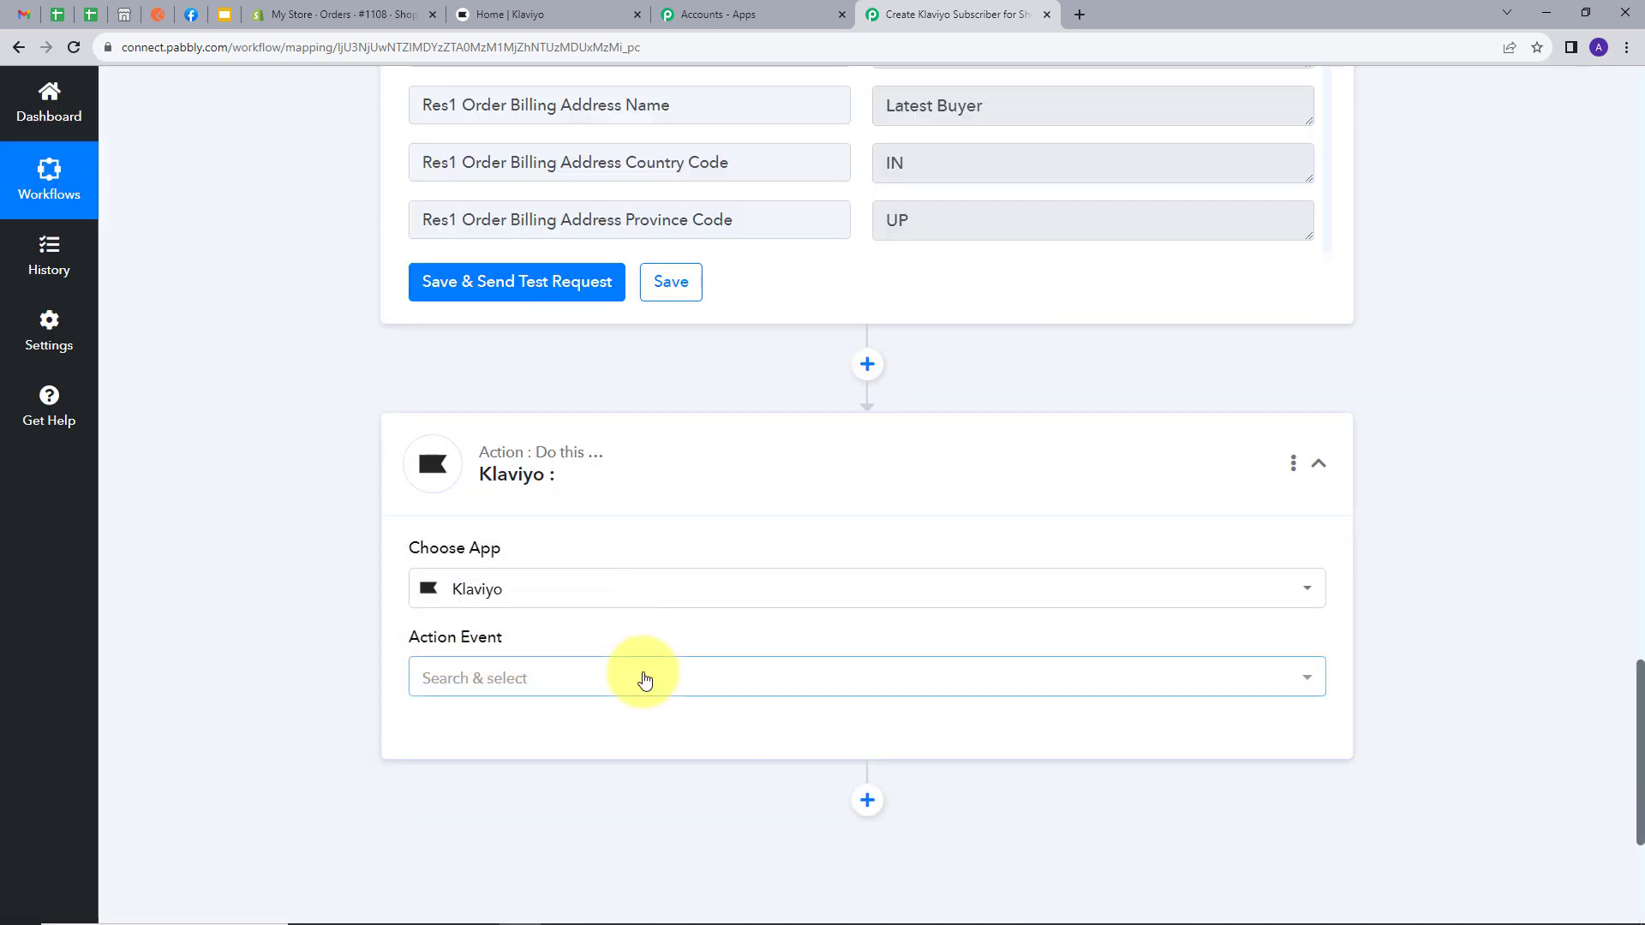
left_click(705, 683)
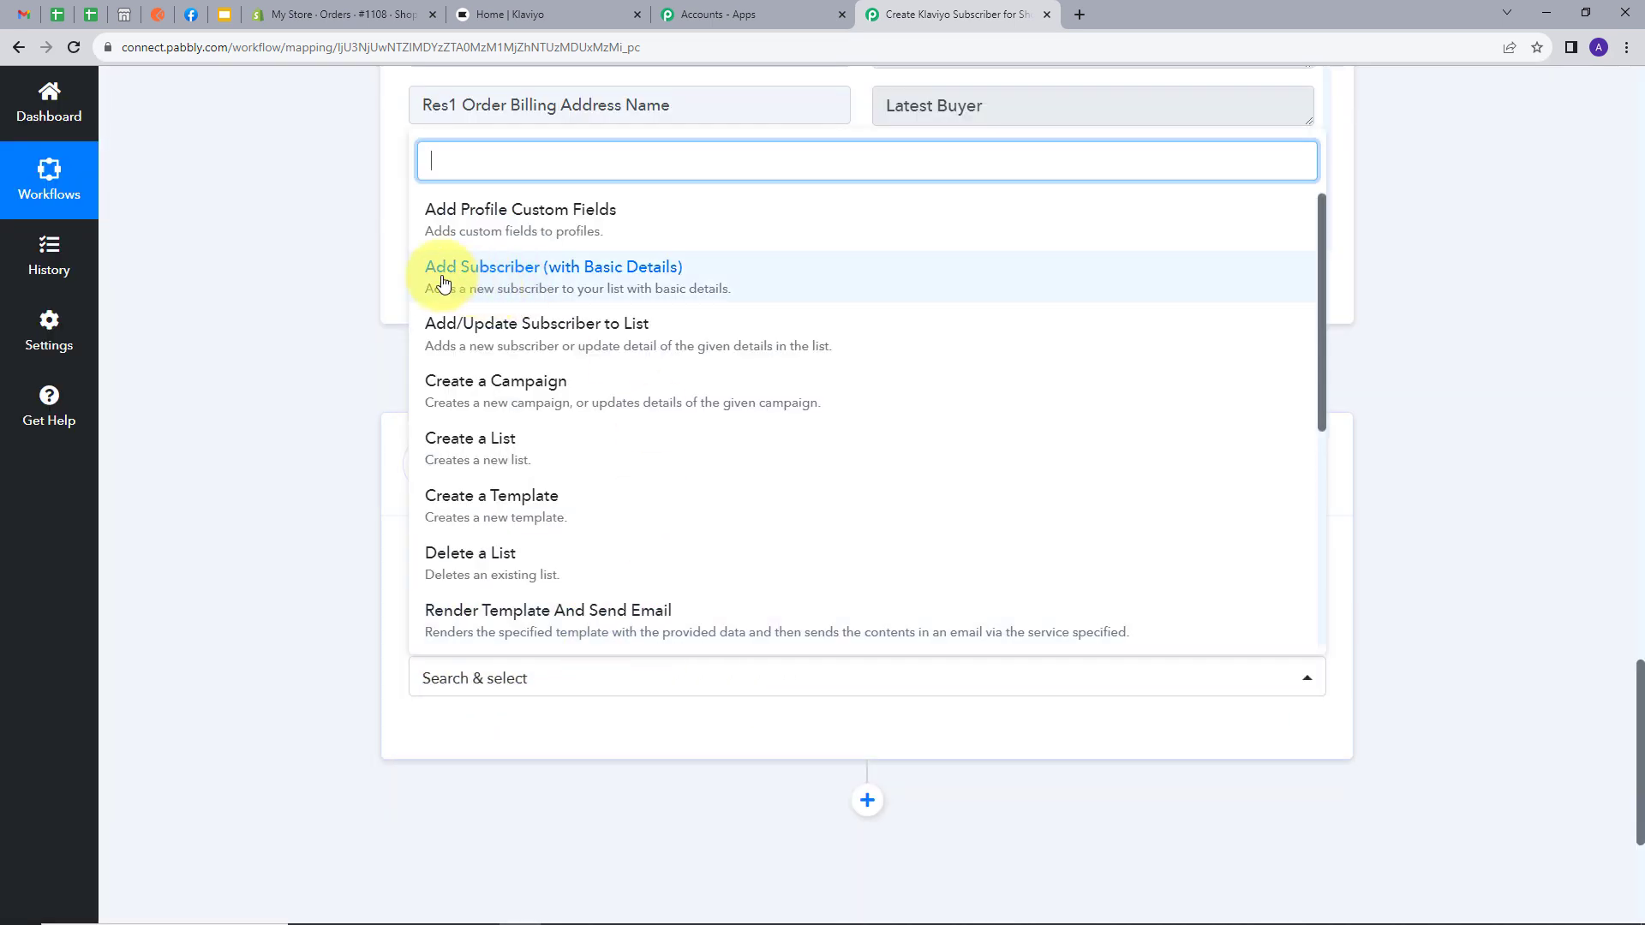
left_click(496, 274)
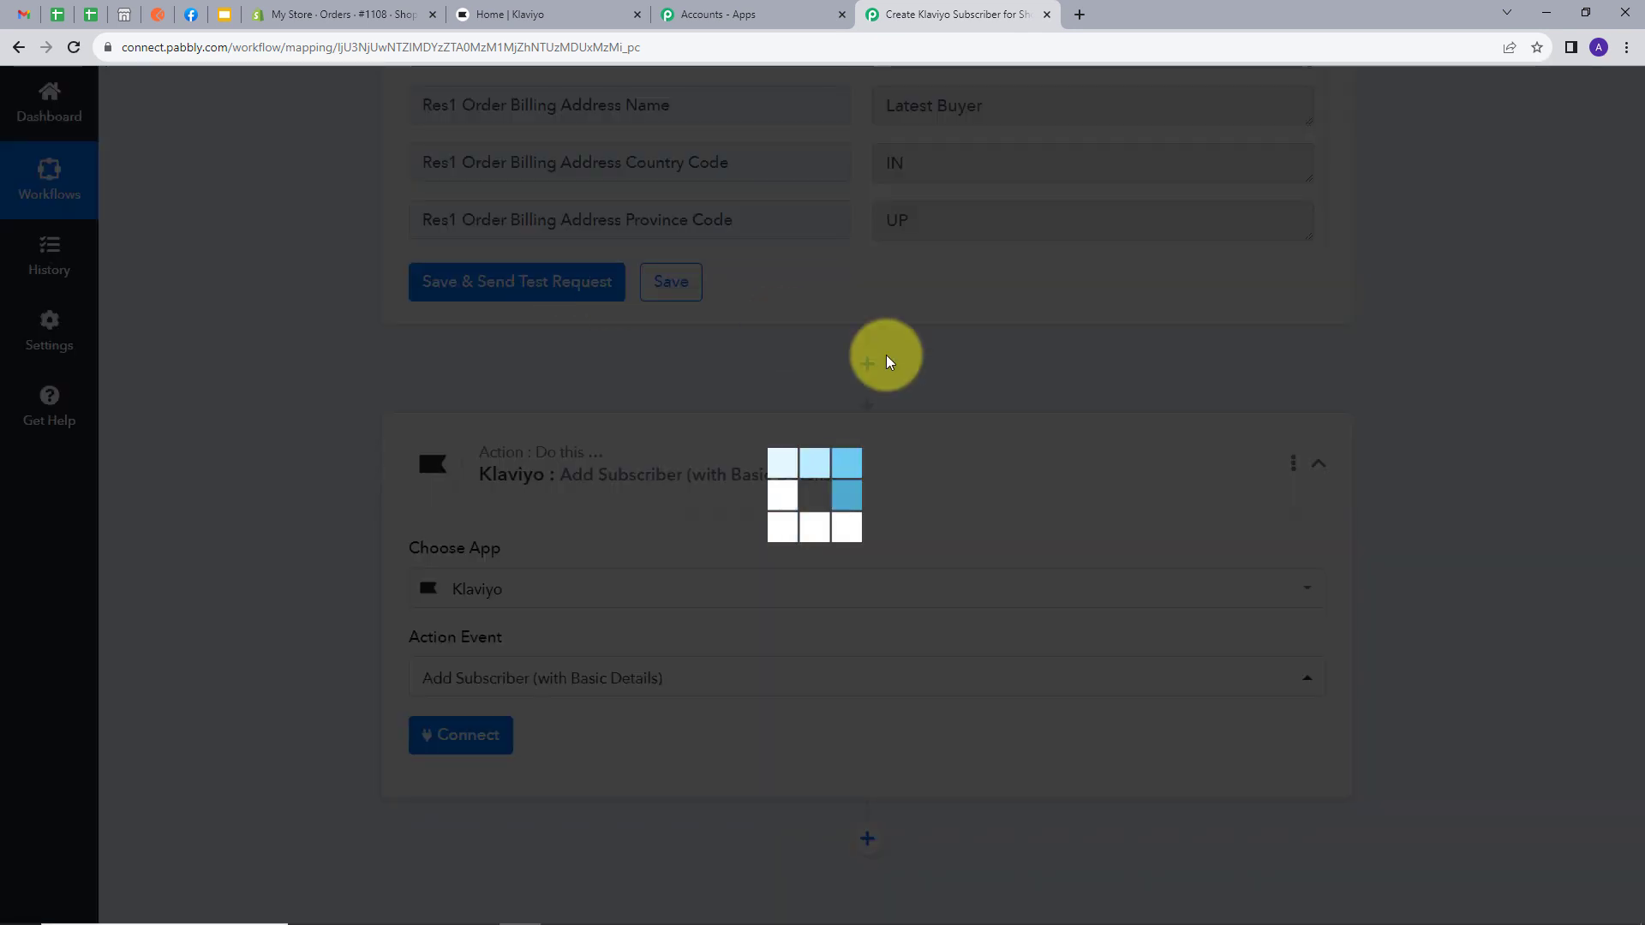
left_click(465, 735)
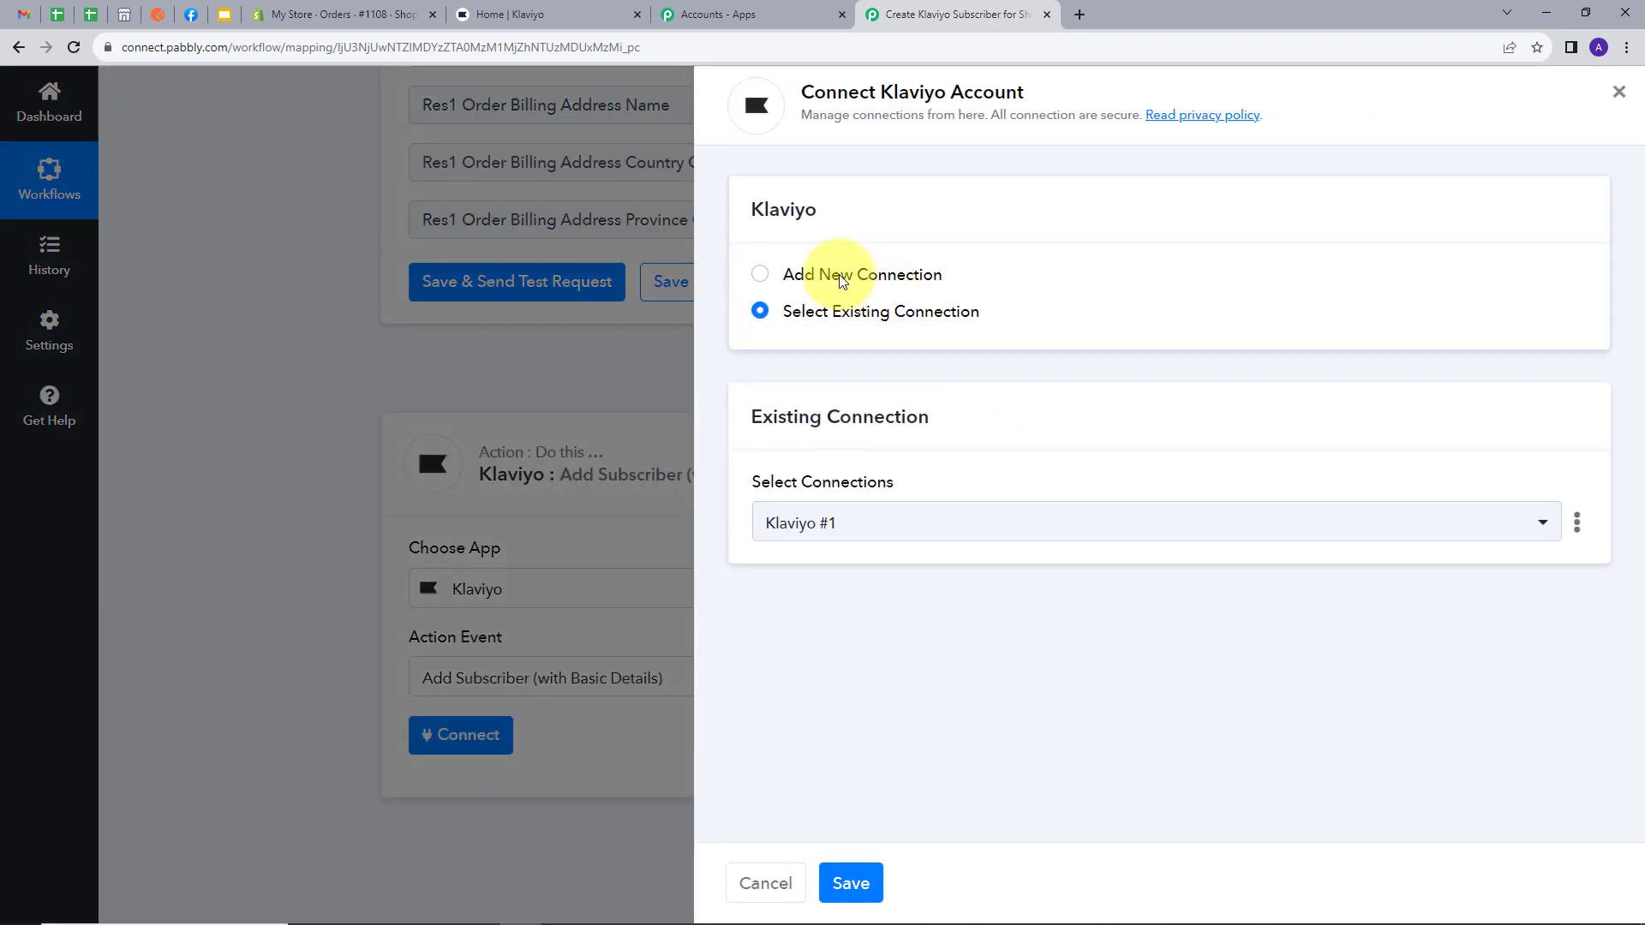
left_click(759, 273)
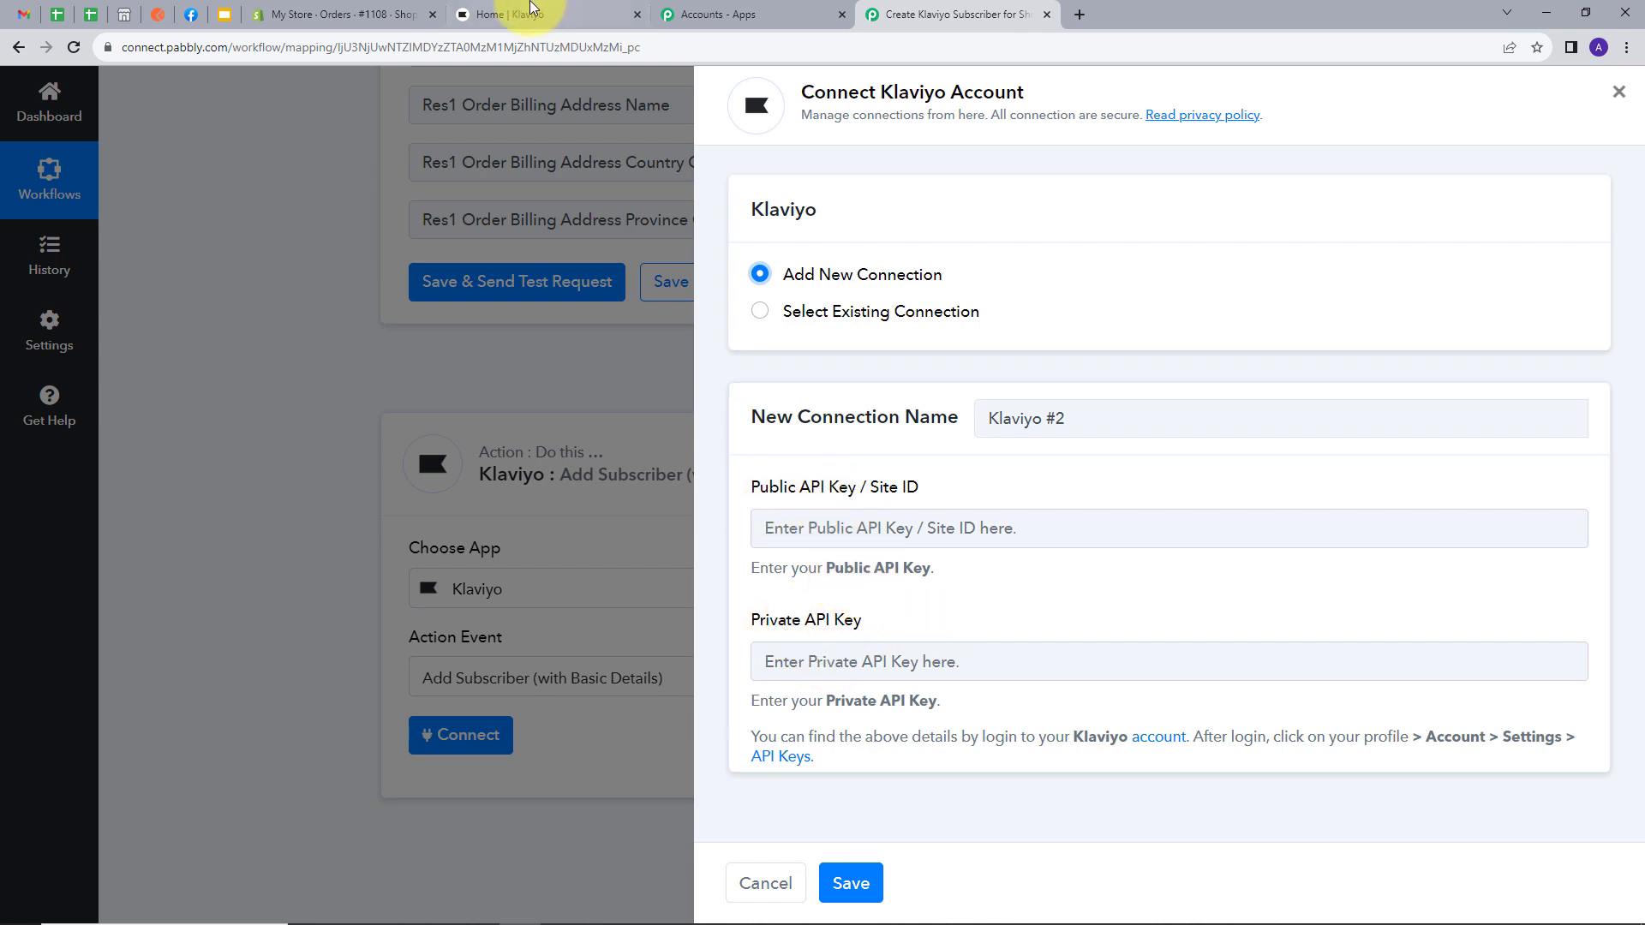
left_click(531, 10)
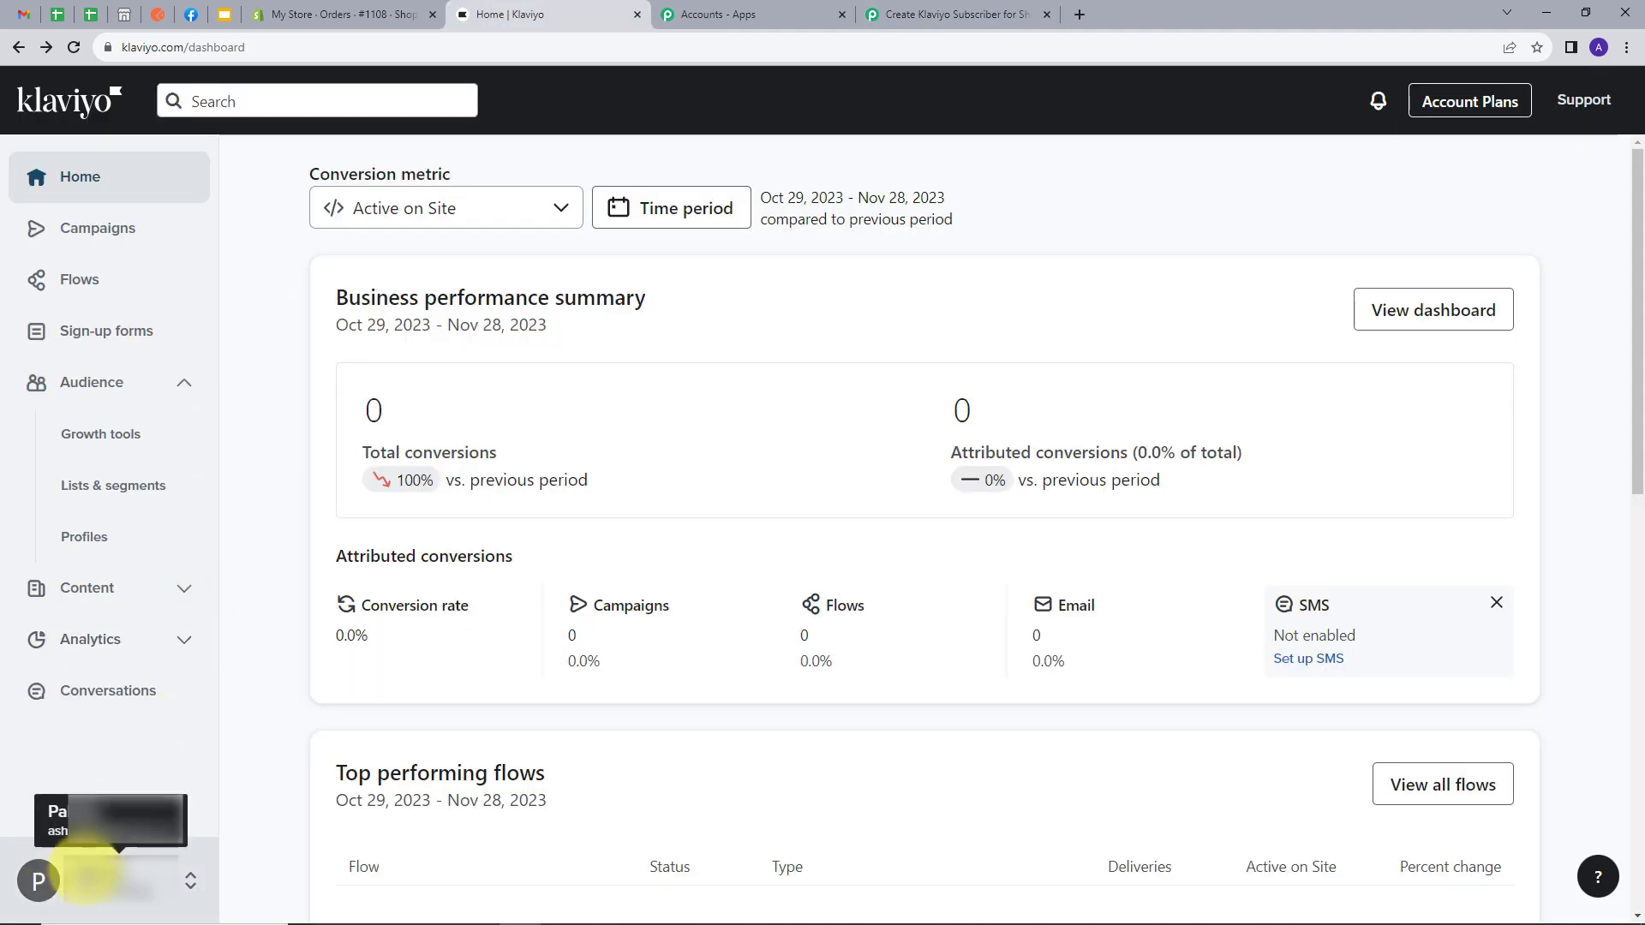
left_click(103, 875)
left_click(308, 846)
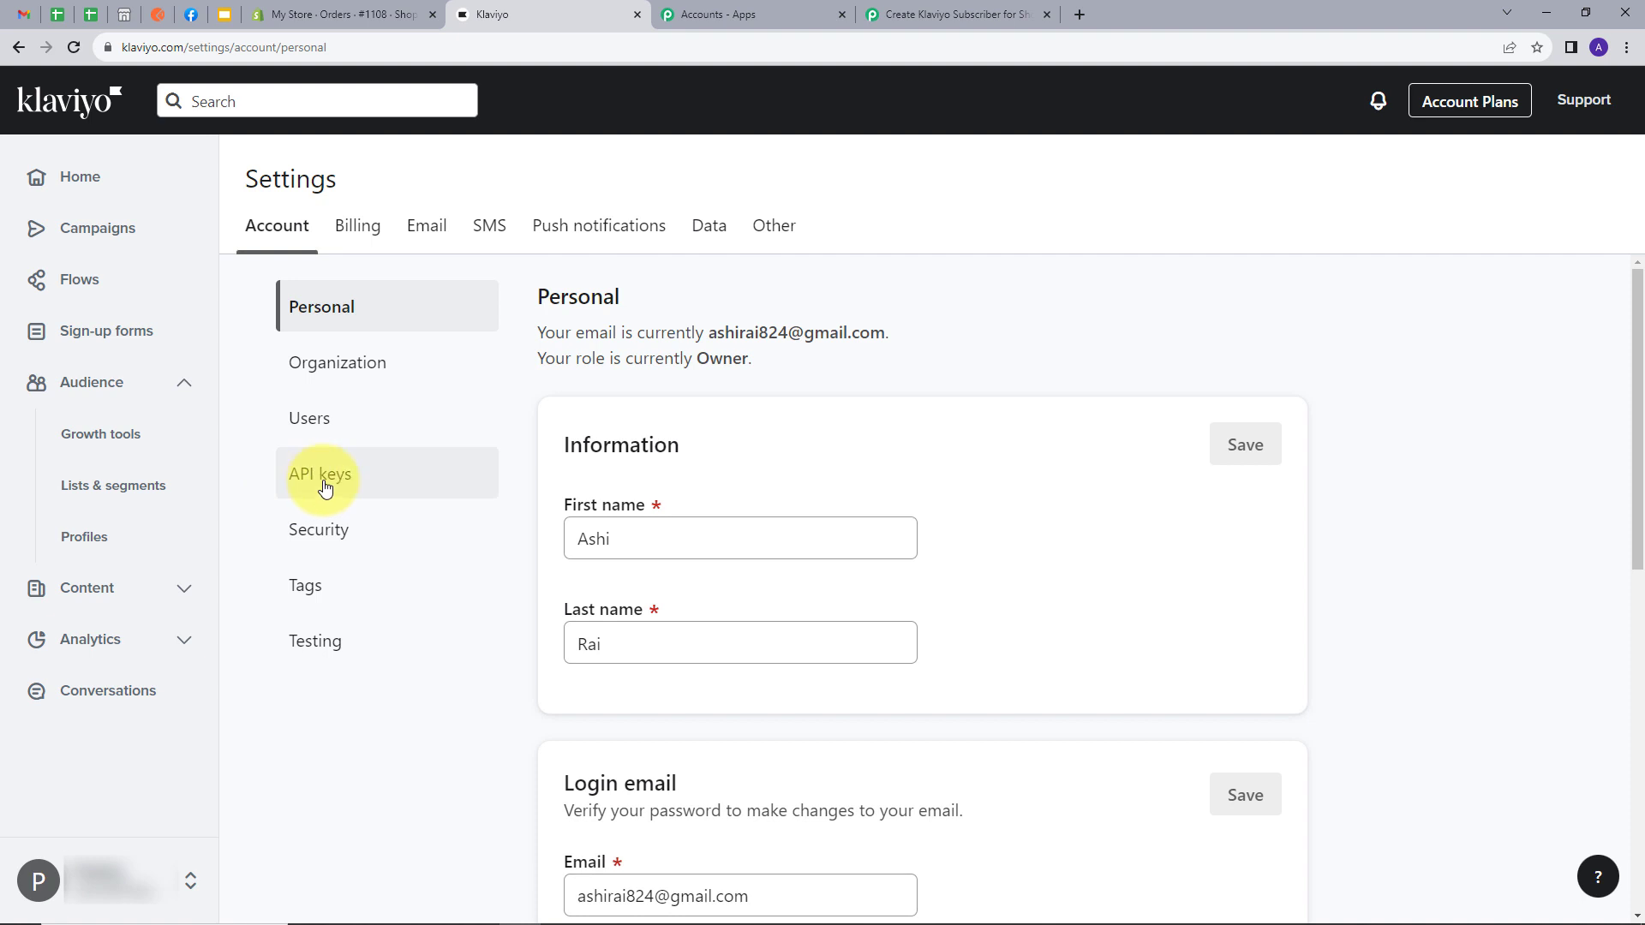
left_click(324, 479)
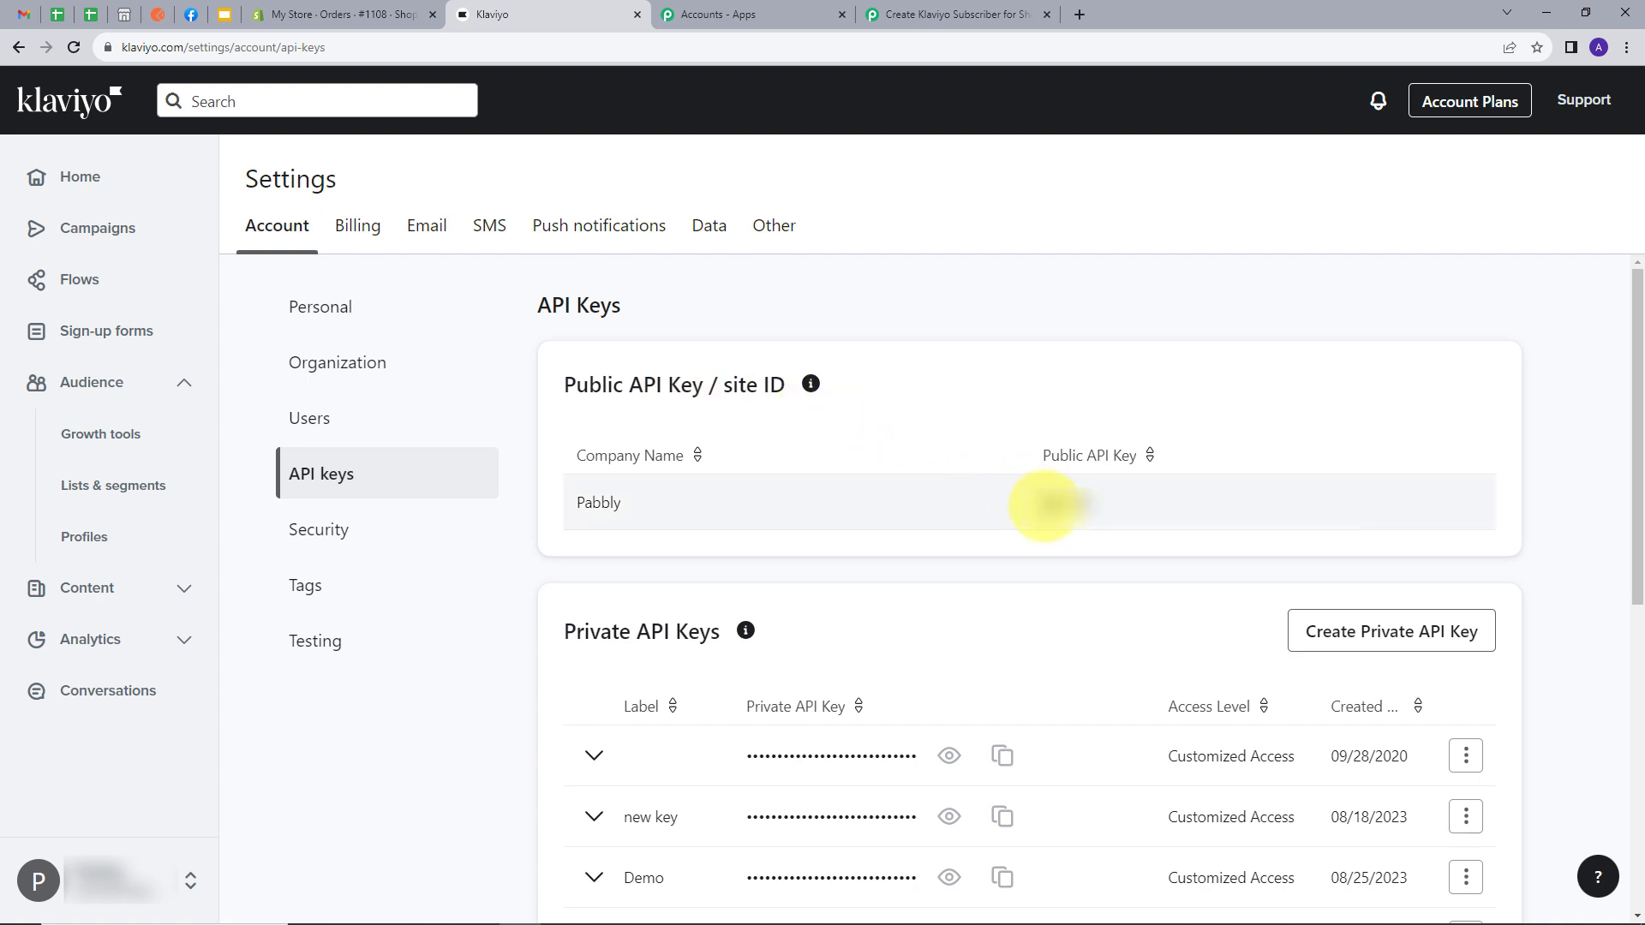
left_click_drag(1045, 505, 1097, 511)
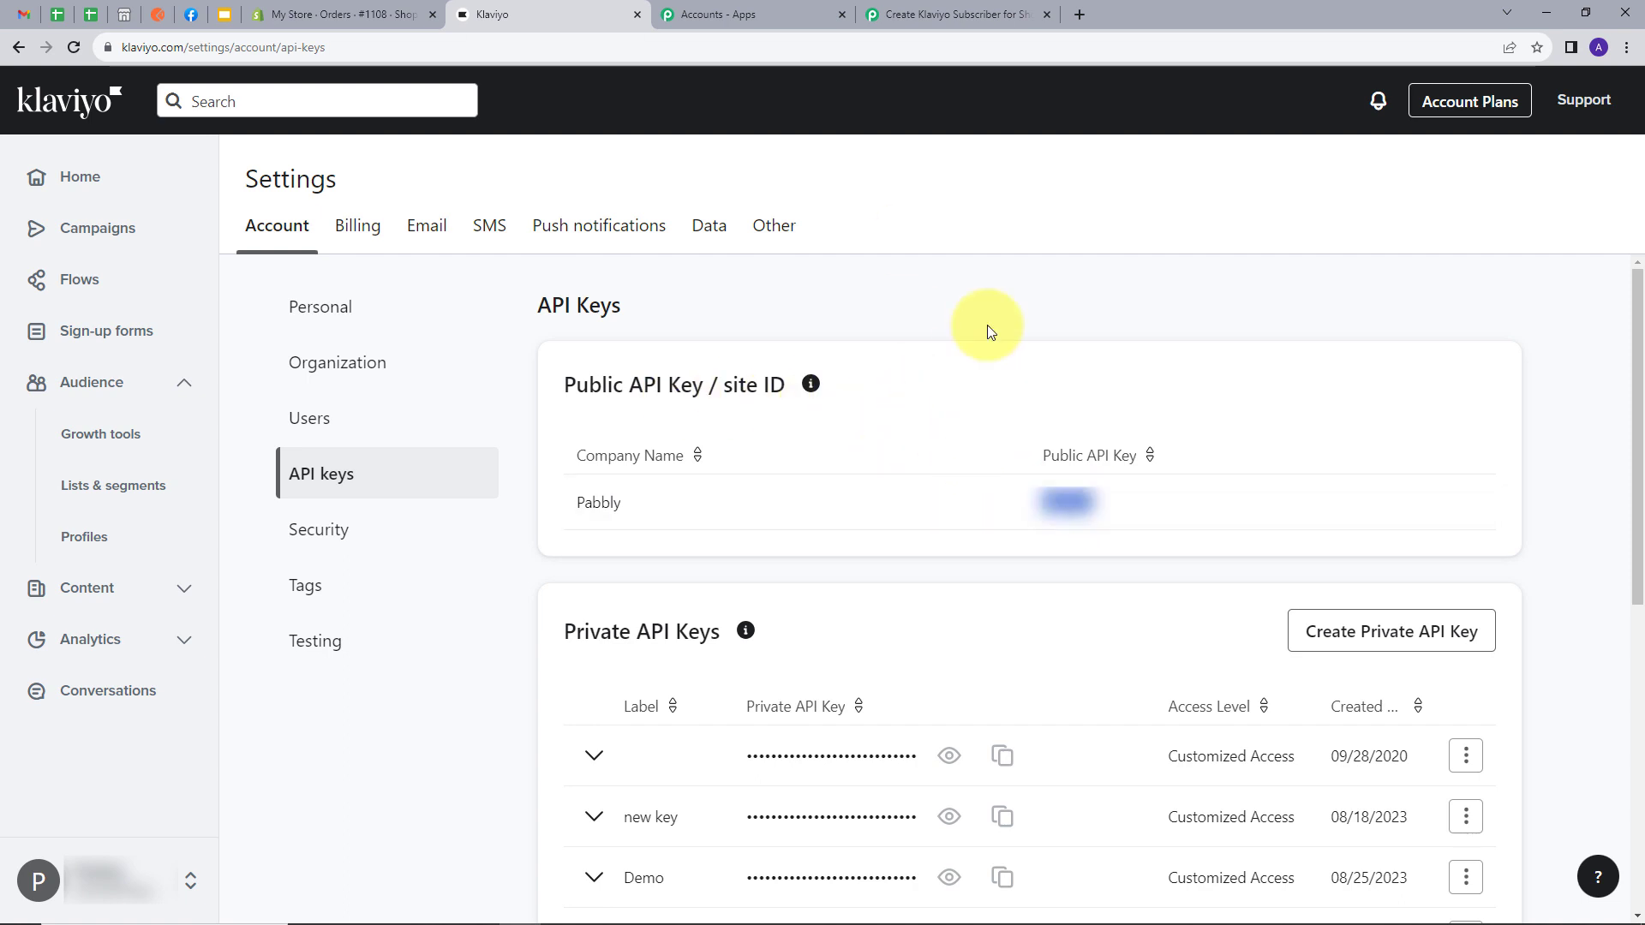
Step: Switch back to Pabbly Connect and paste the public API key into the new connection's Public API Key / Site ID
left_click(937, 14)
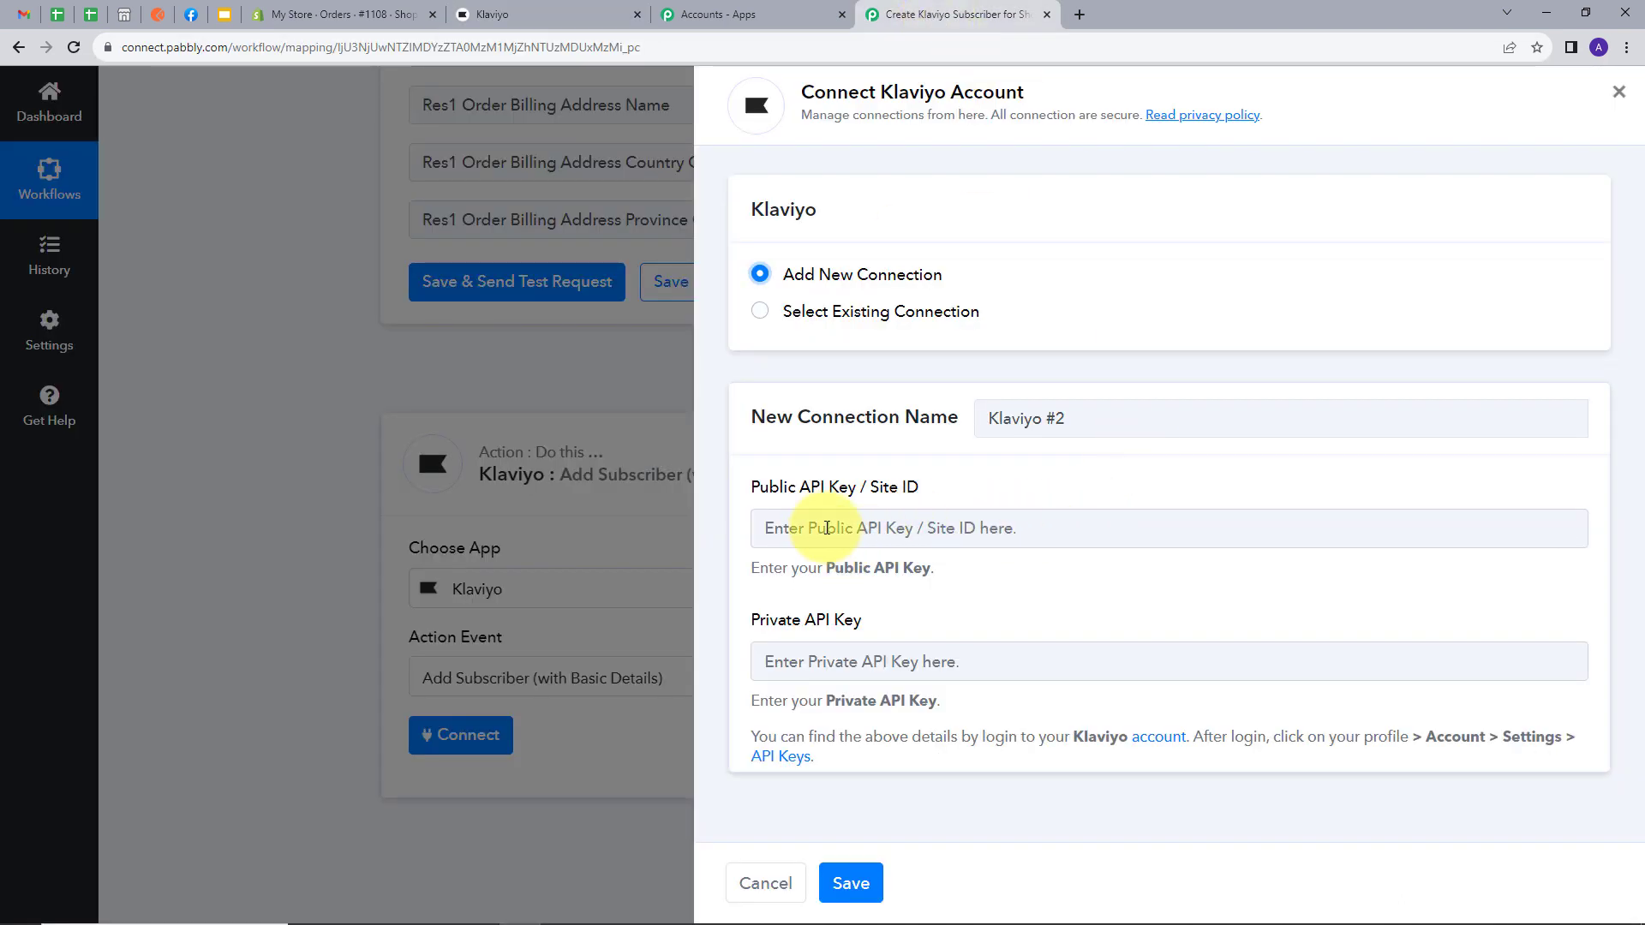
left_click(827, 527)
key("ctrl+v")
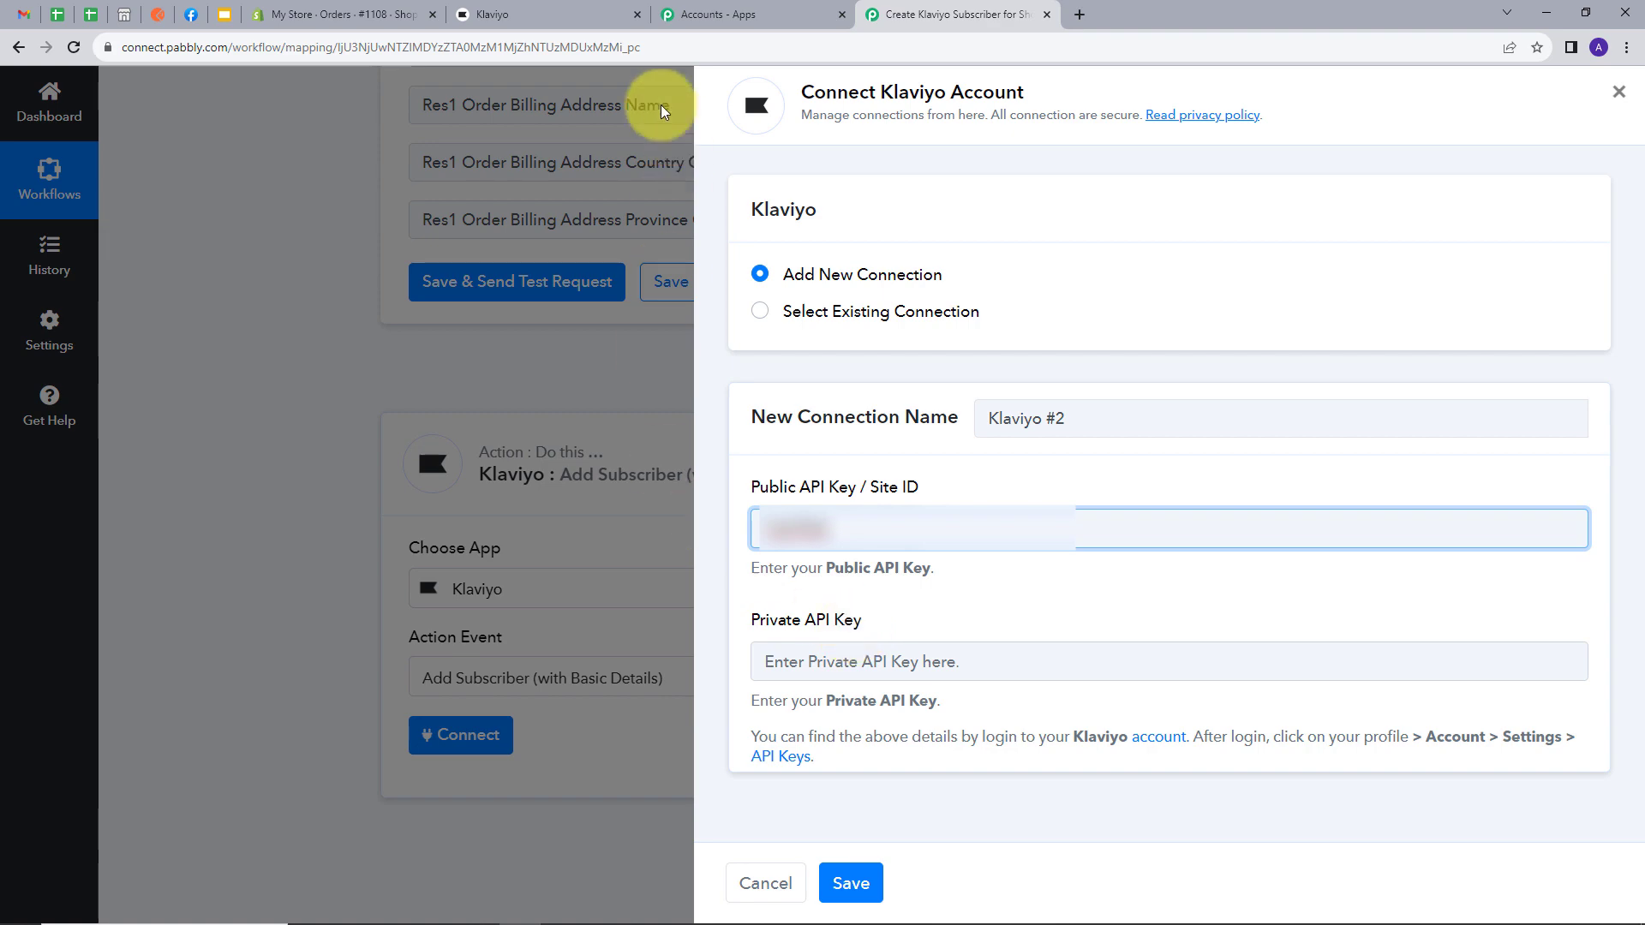
Step: Switch to Klaviyo and create a private API key named Demo with full access for every API scope
left_click(514, 15)
scroll(967, 394, "down", 2)
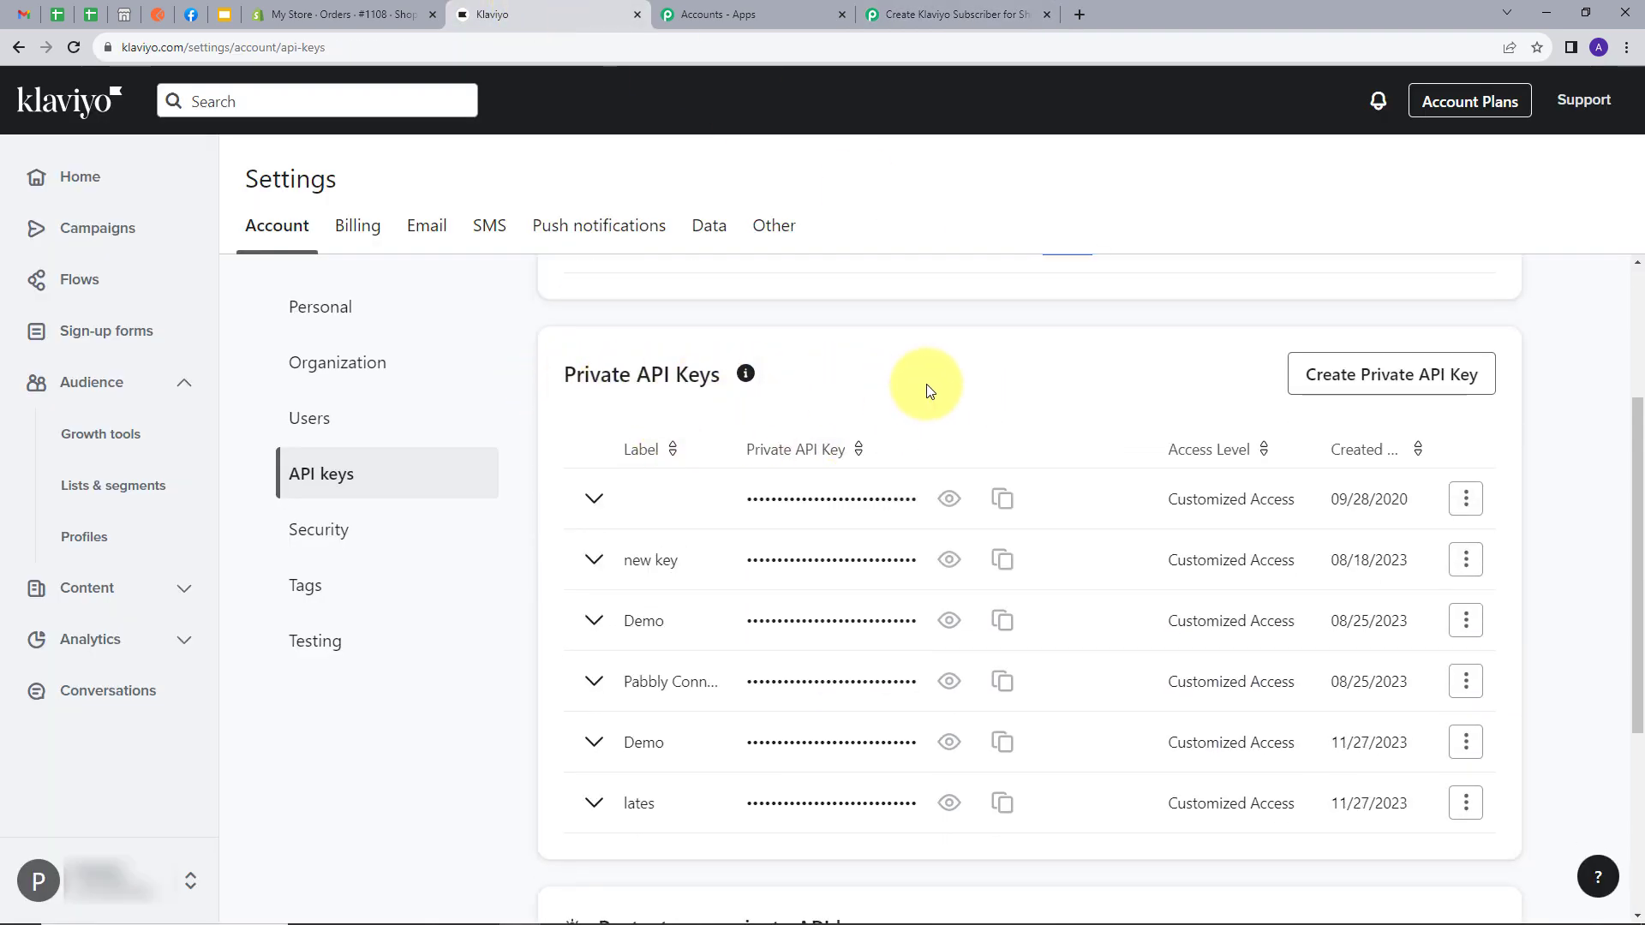
left_click(1409, 384)
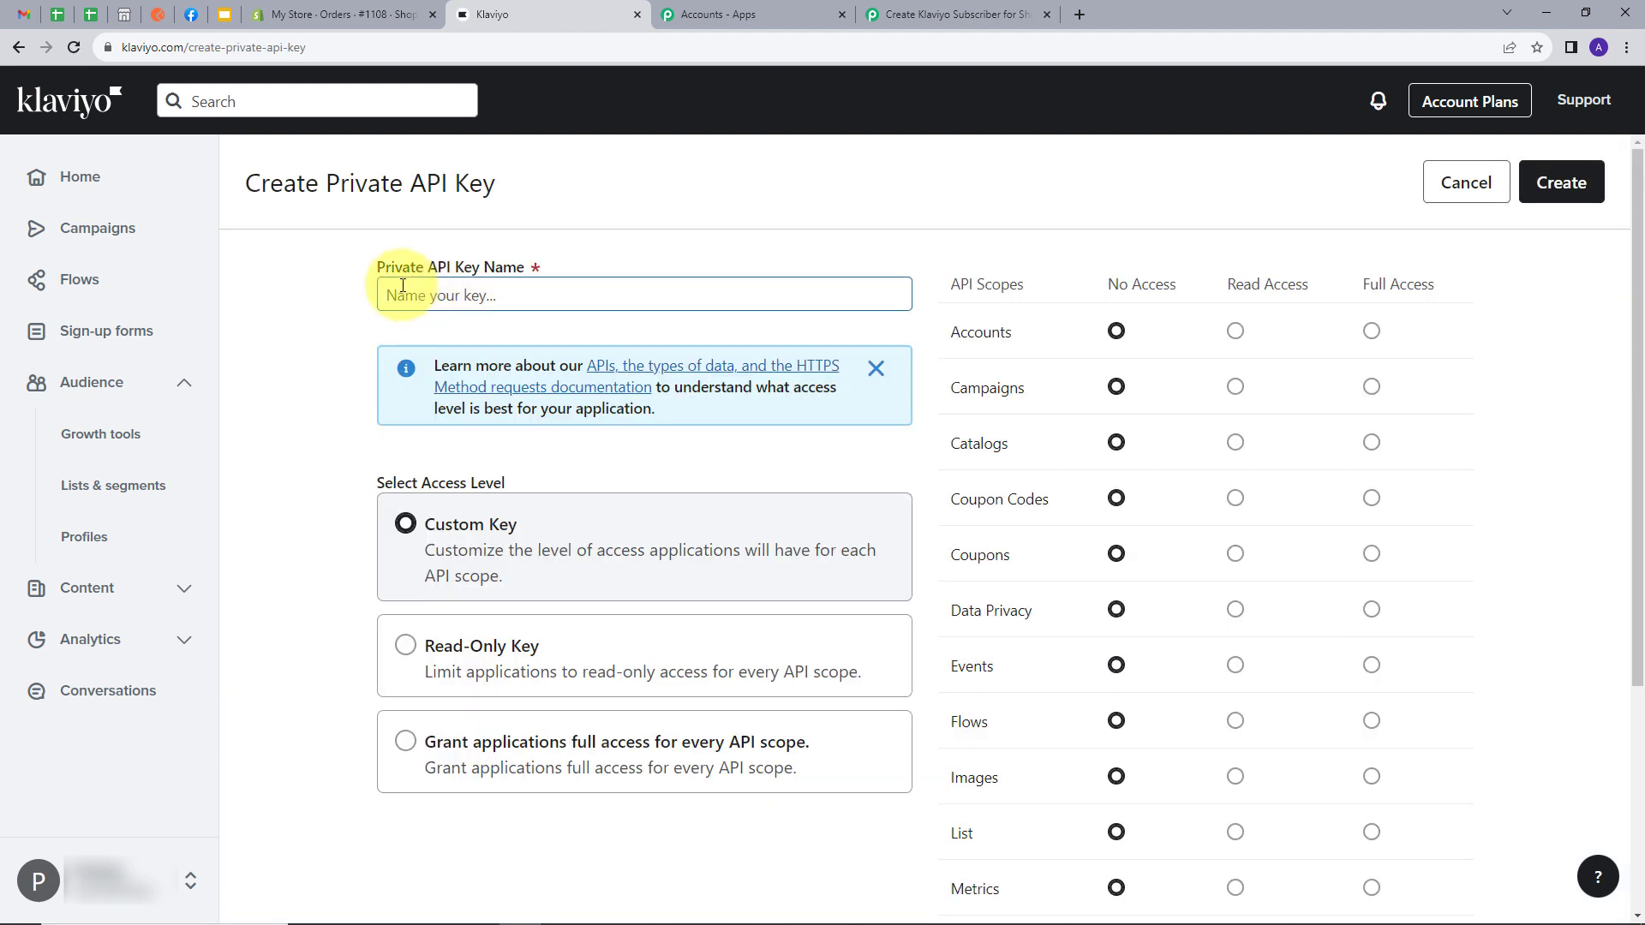
left_click(505, 293)
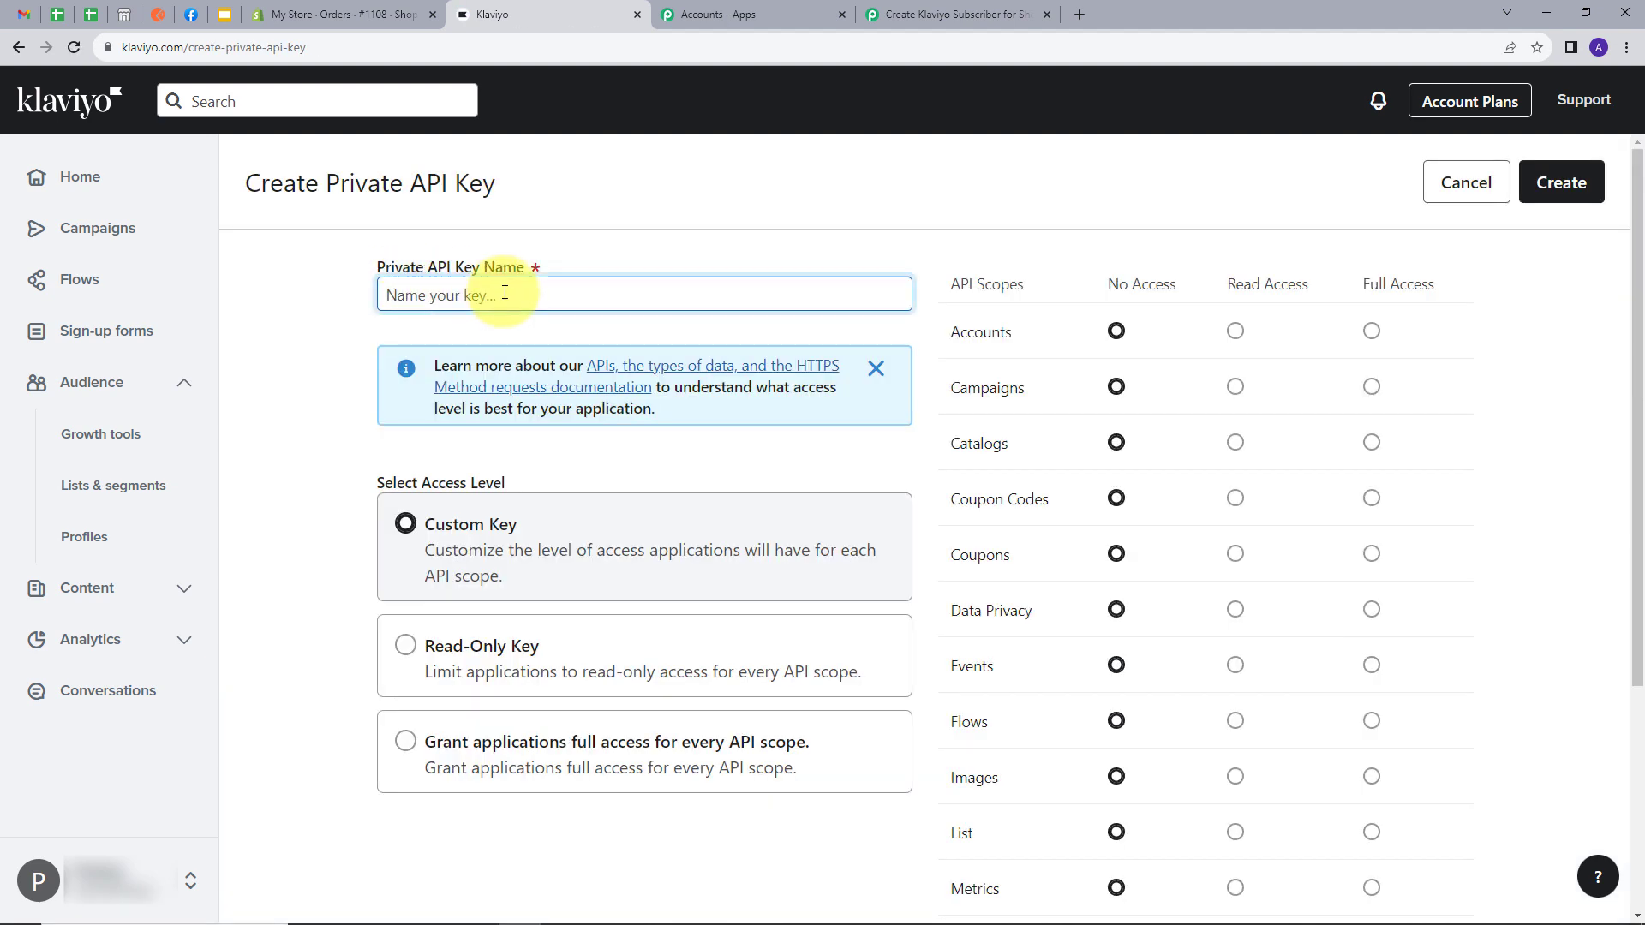
type("Demo")
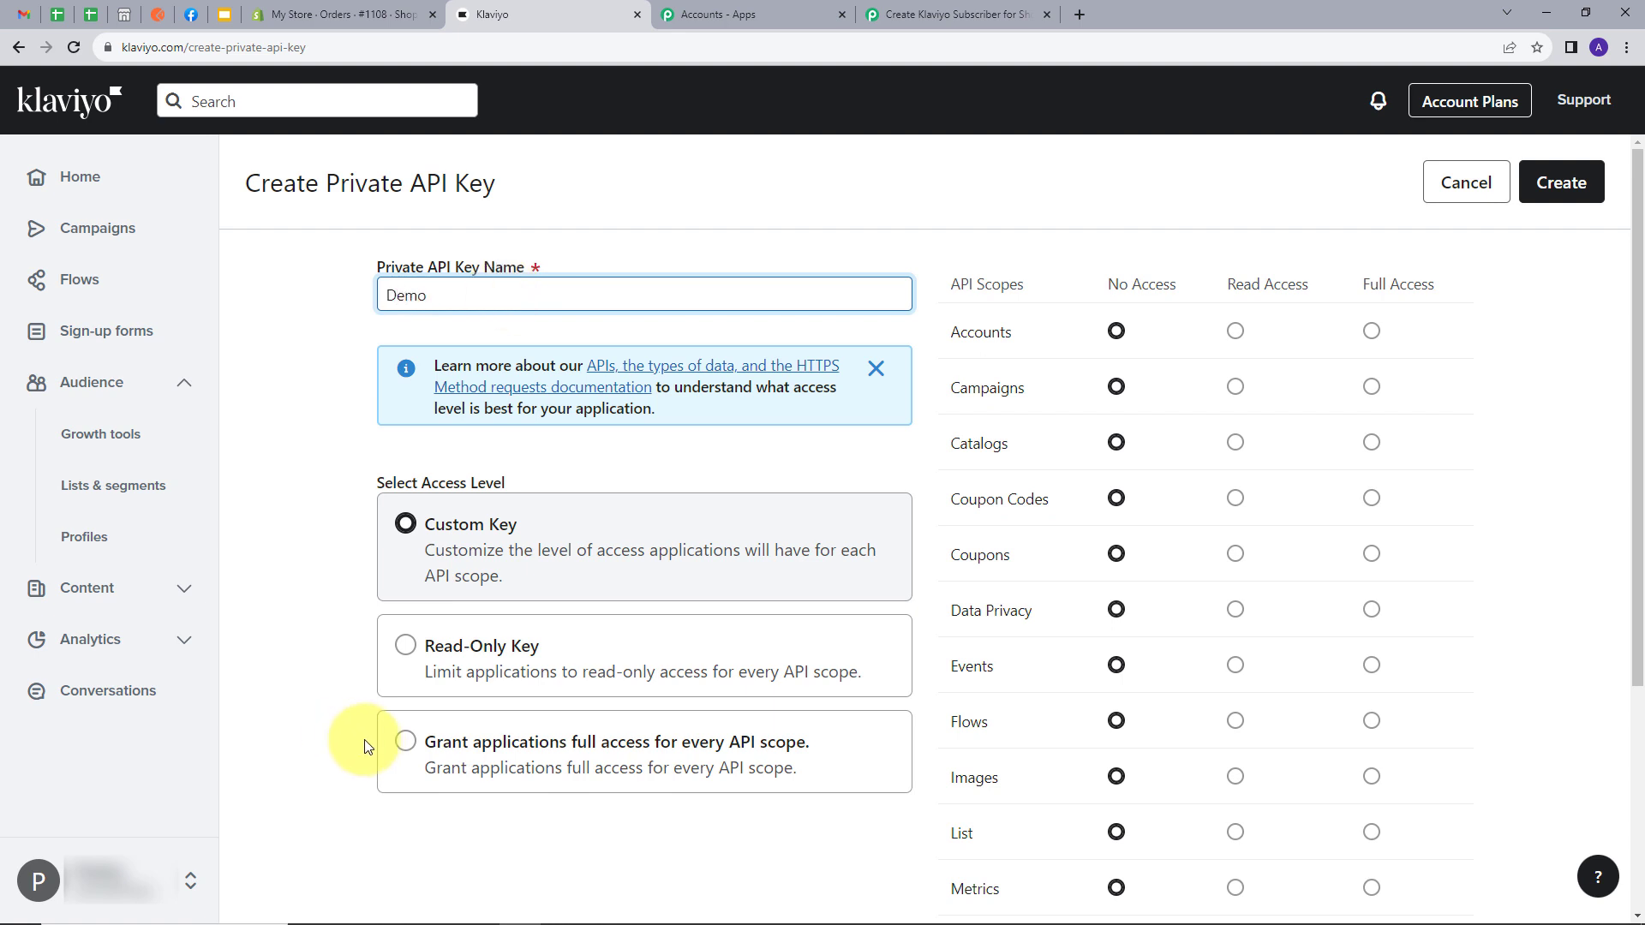
left_click(406, 742)
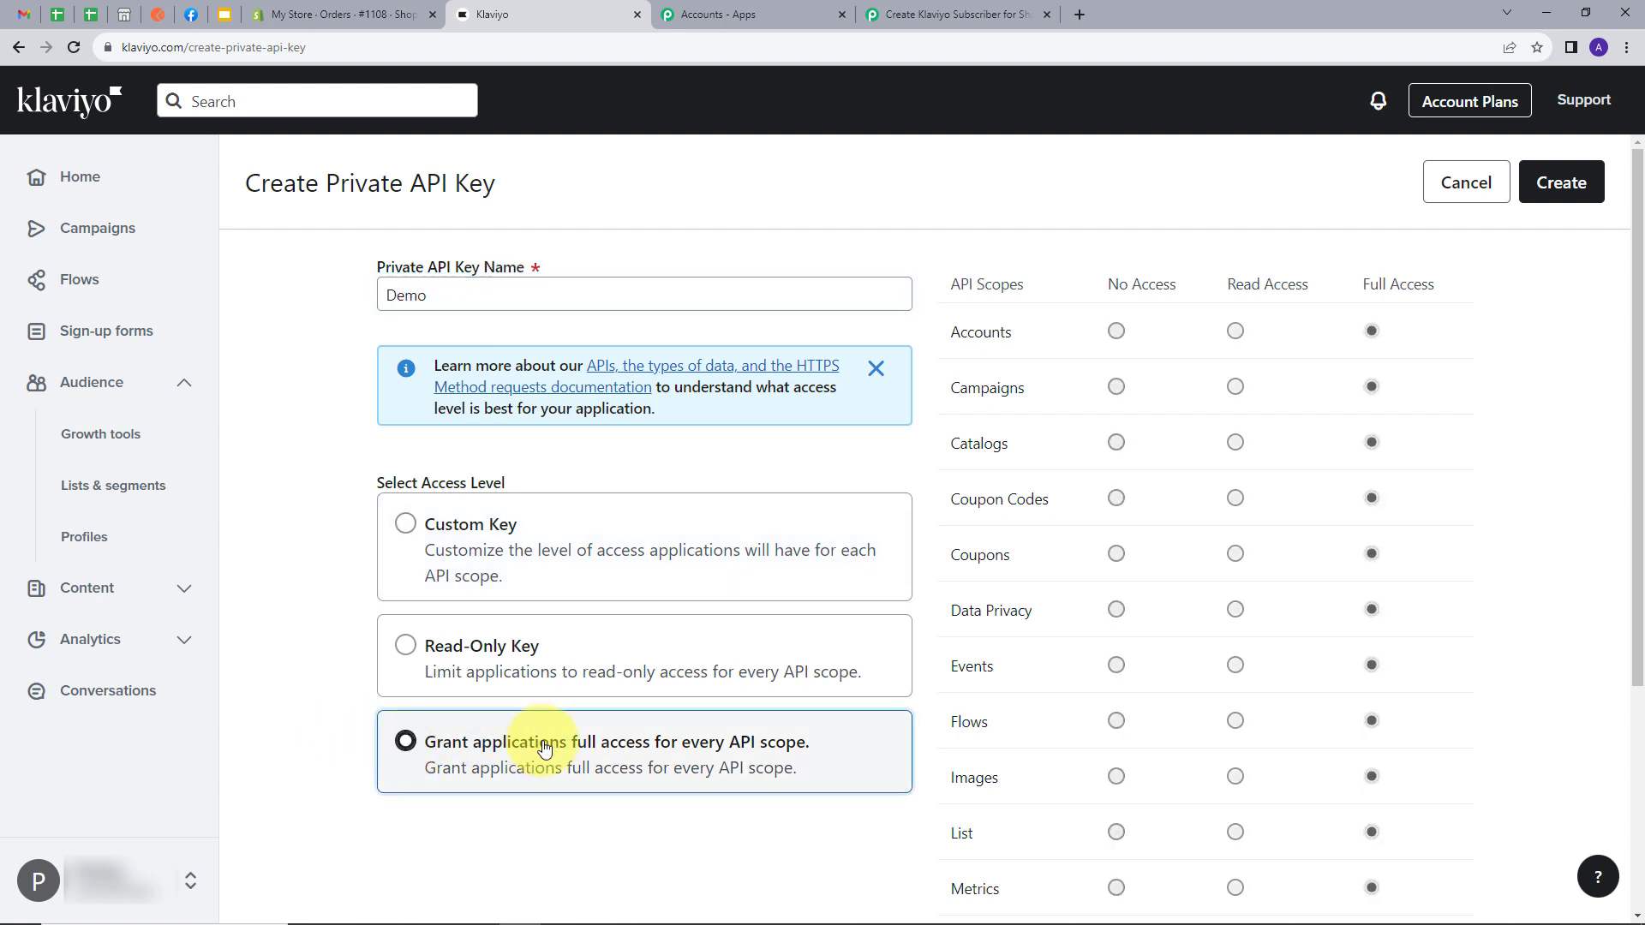
left_click(1561, 182)
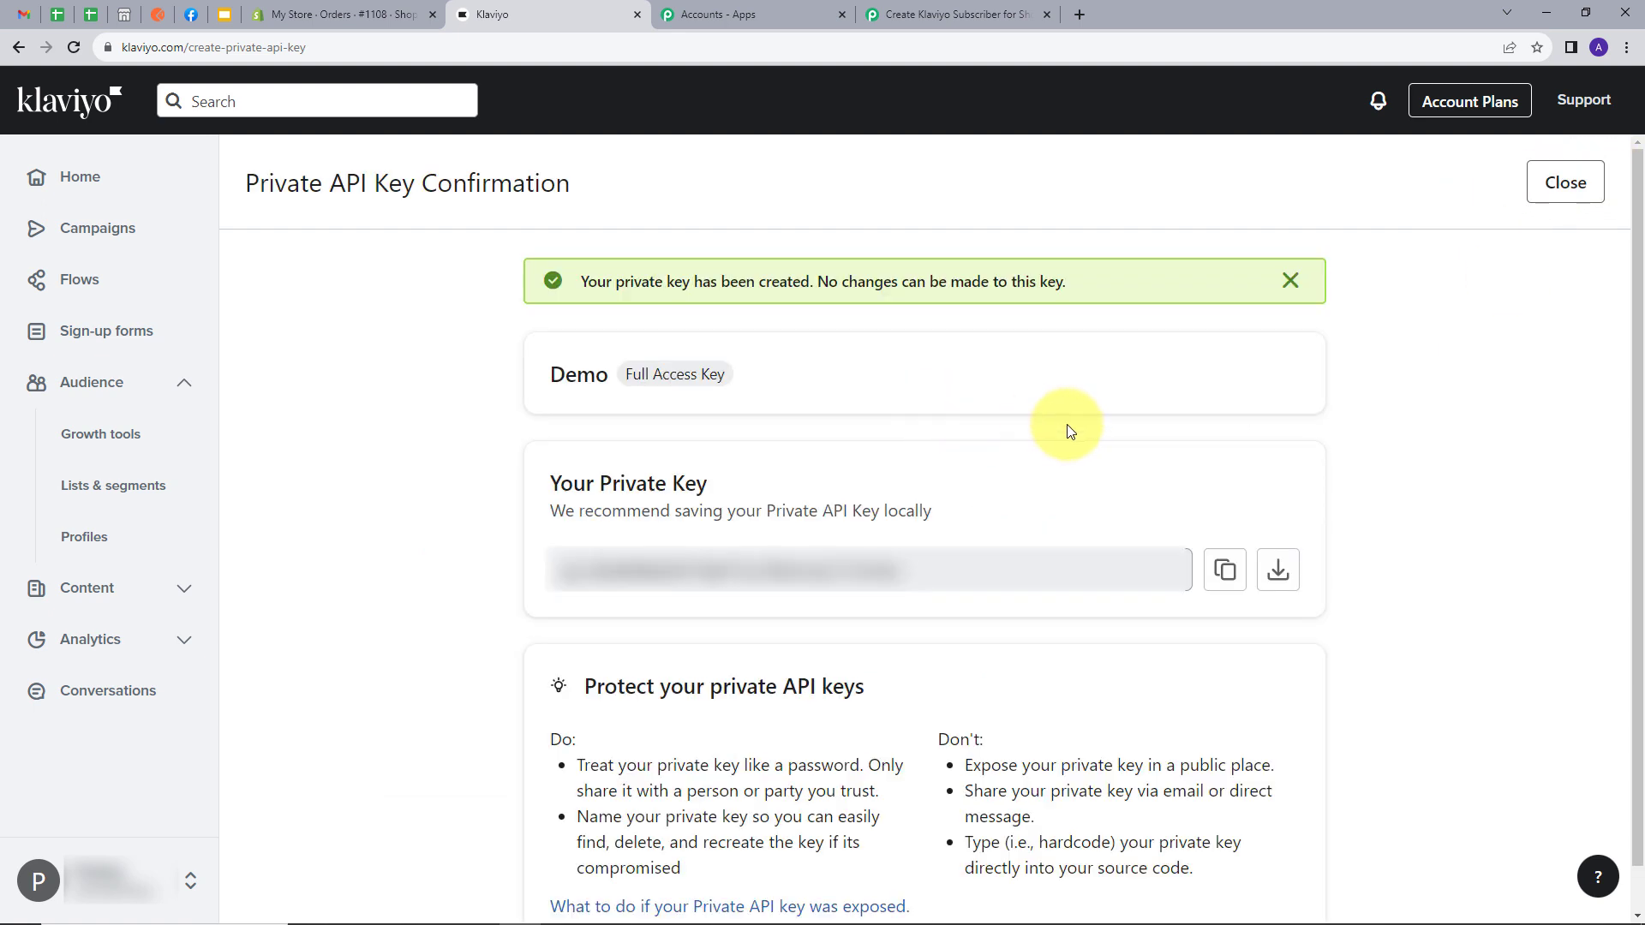
Step: Copy the Demo private API key from Klaviyo, paste it into the Private API Key in Pabbly Connect, and save the new Klaviyo connection
scroll(1062, 430, "down", 1)
left_click(1223, 530)
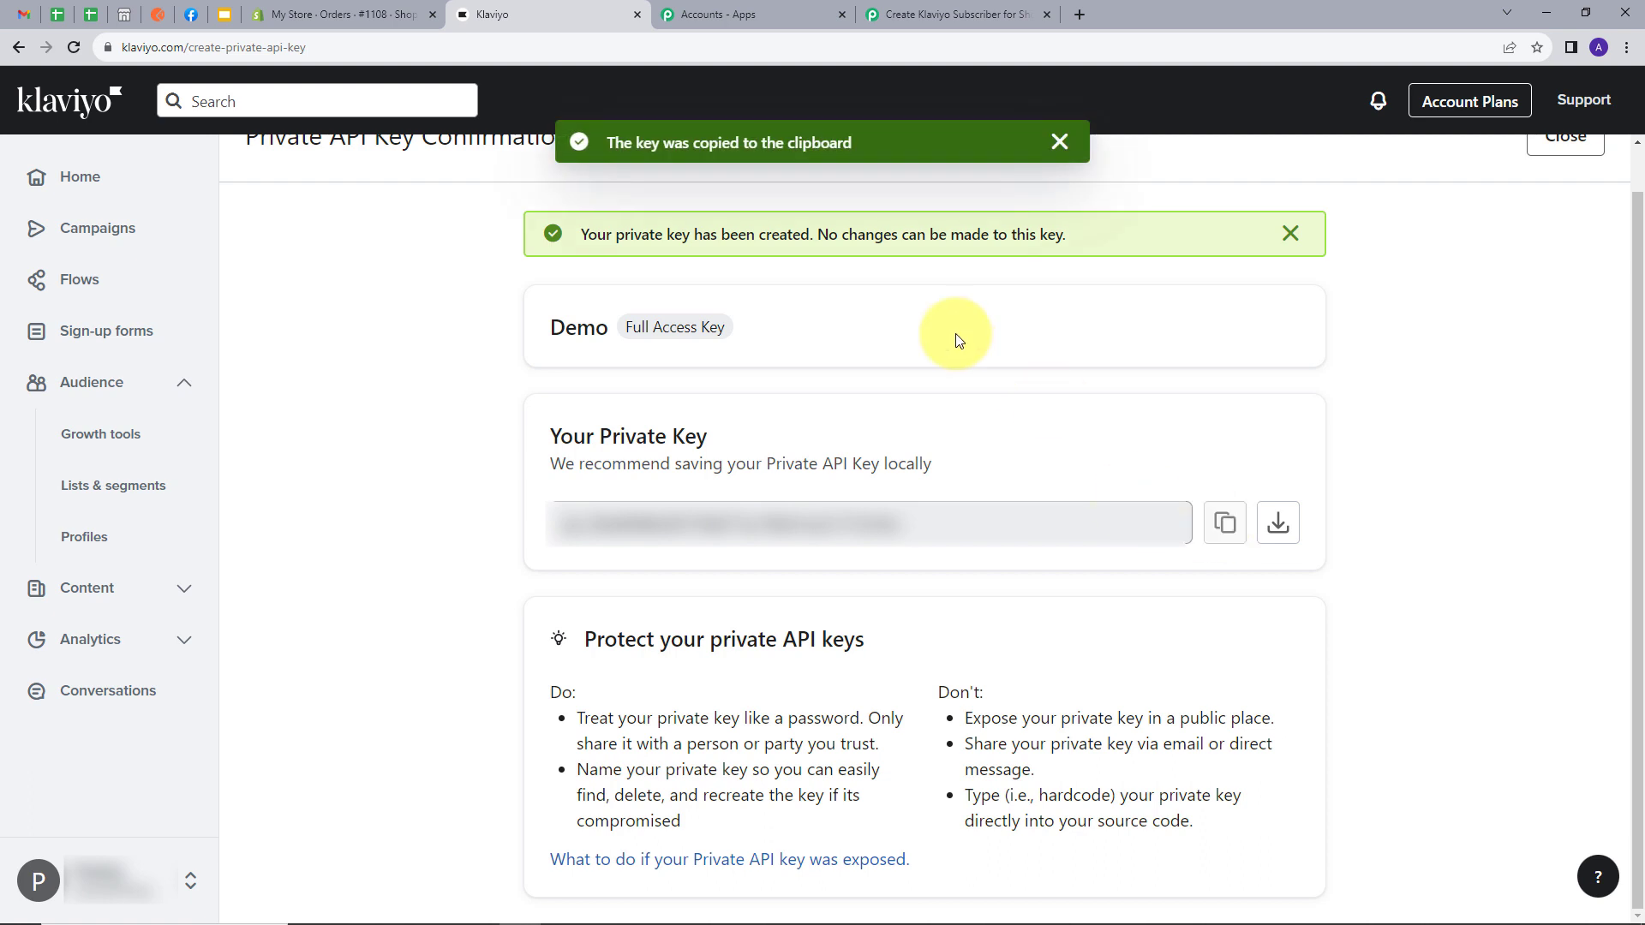
left_click(917, 17)
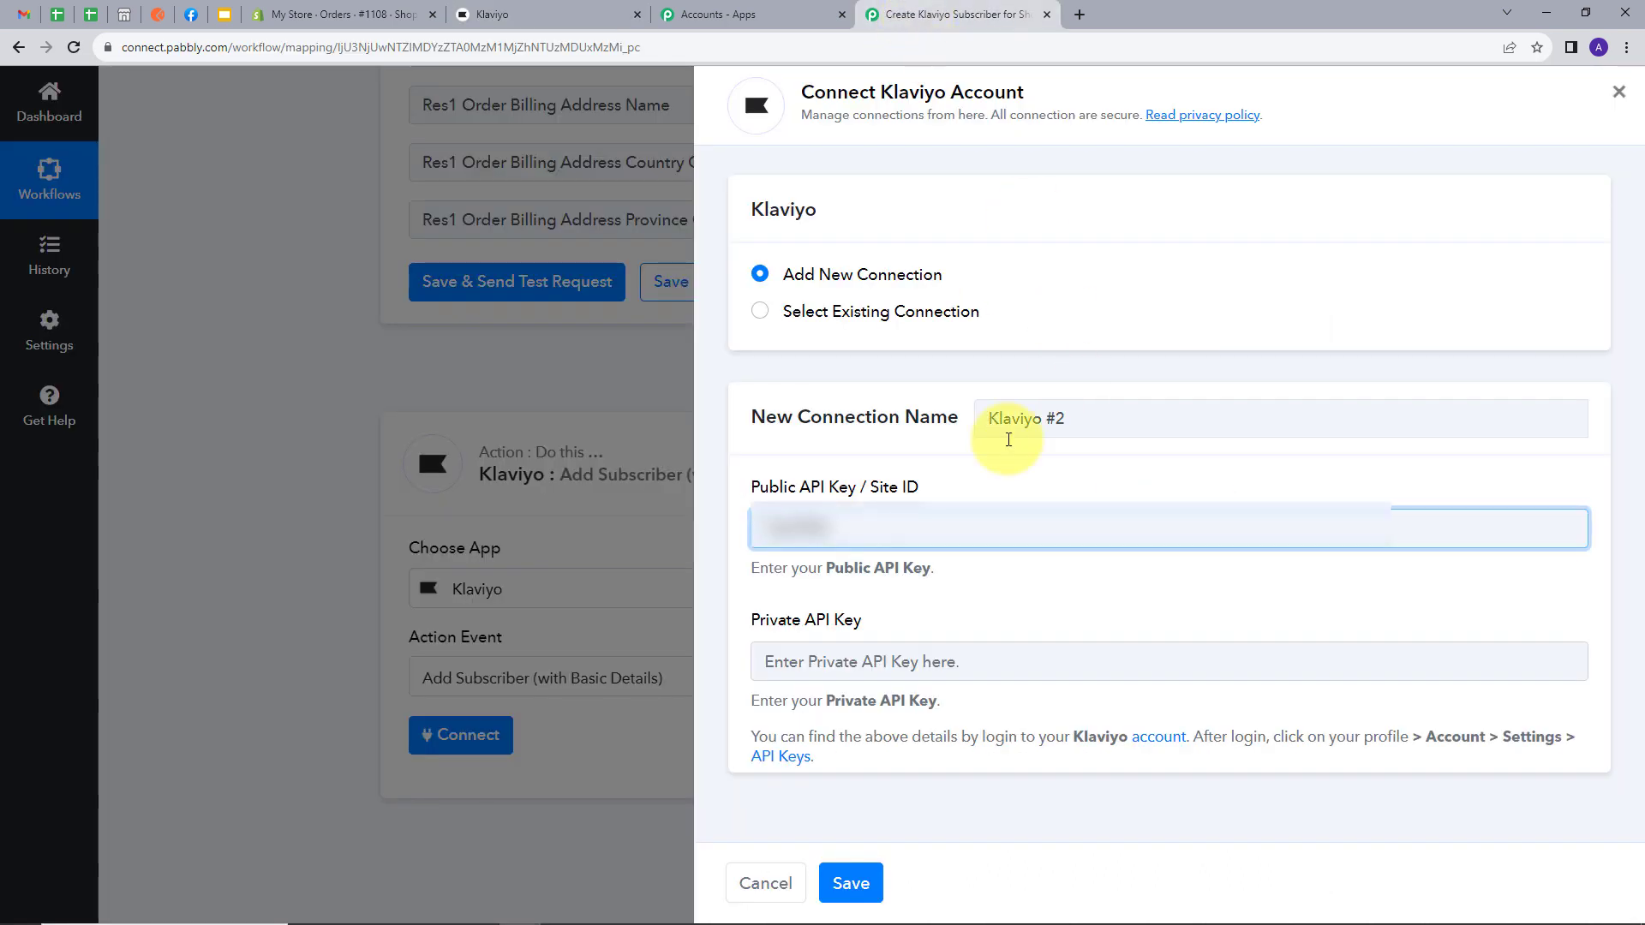
left_click(848, 659)
key("ctrl+v")
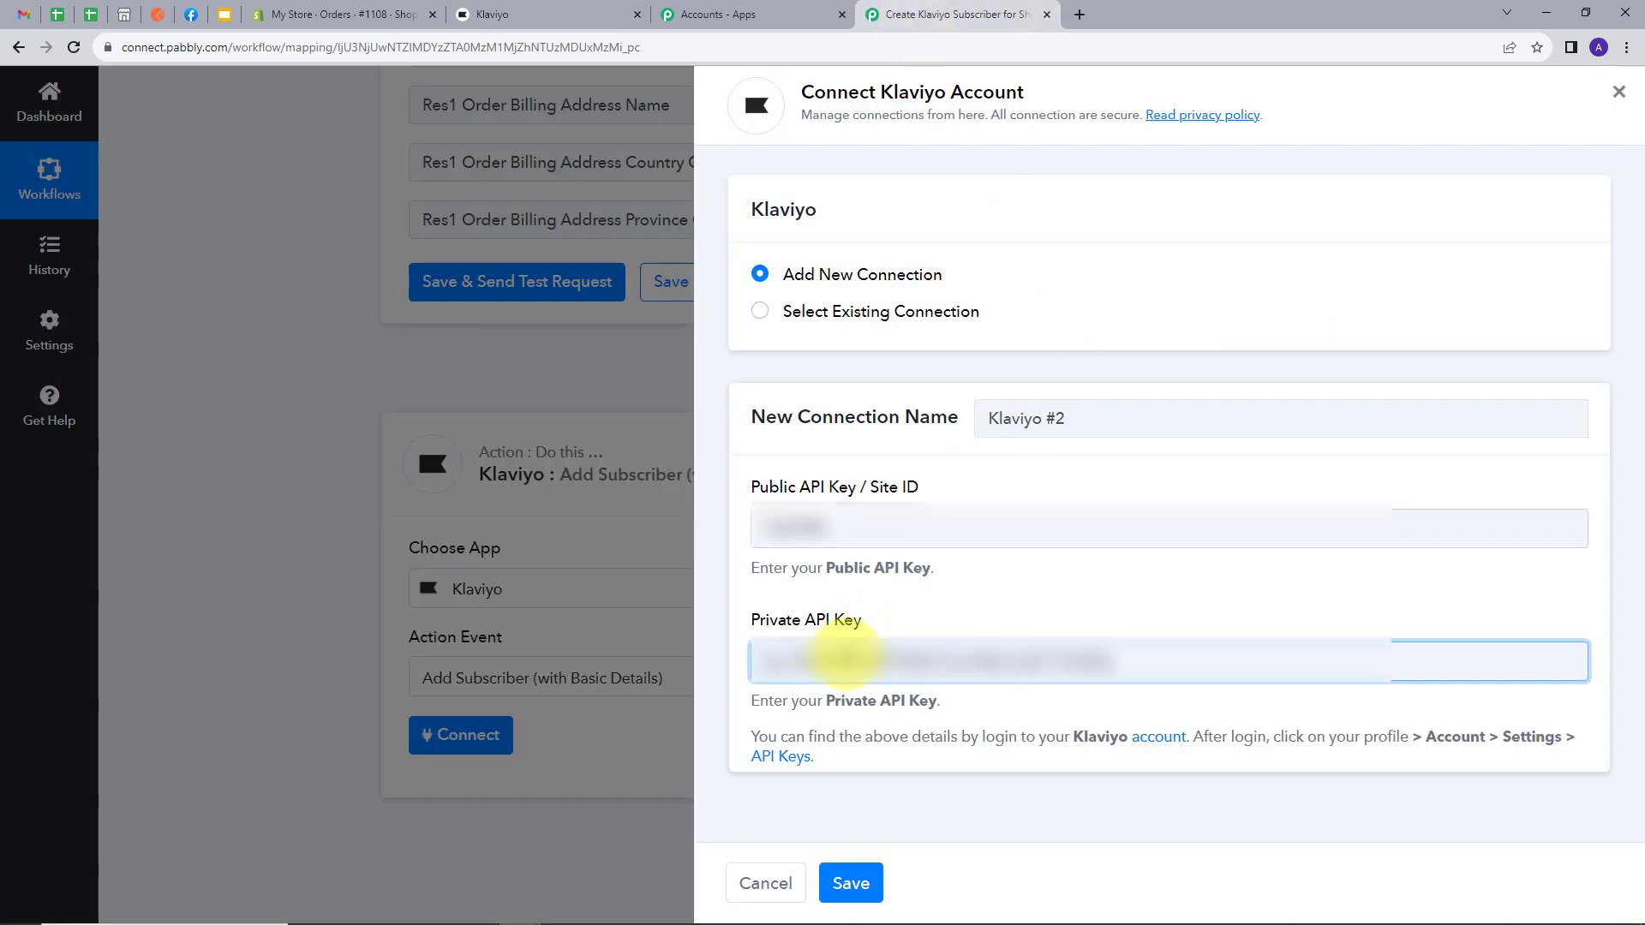
left_click(852, 882)
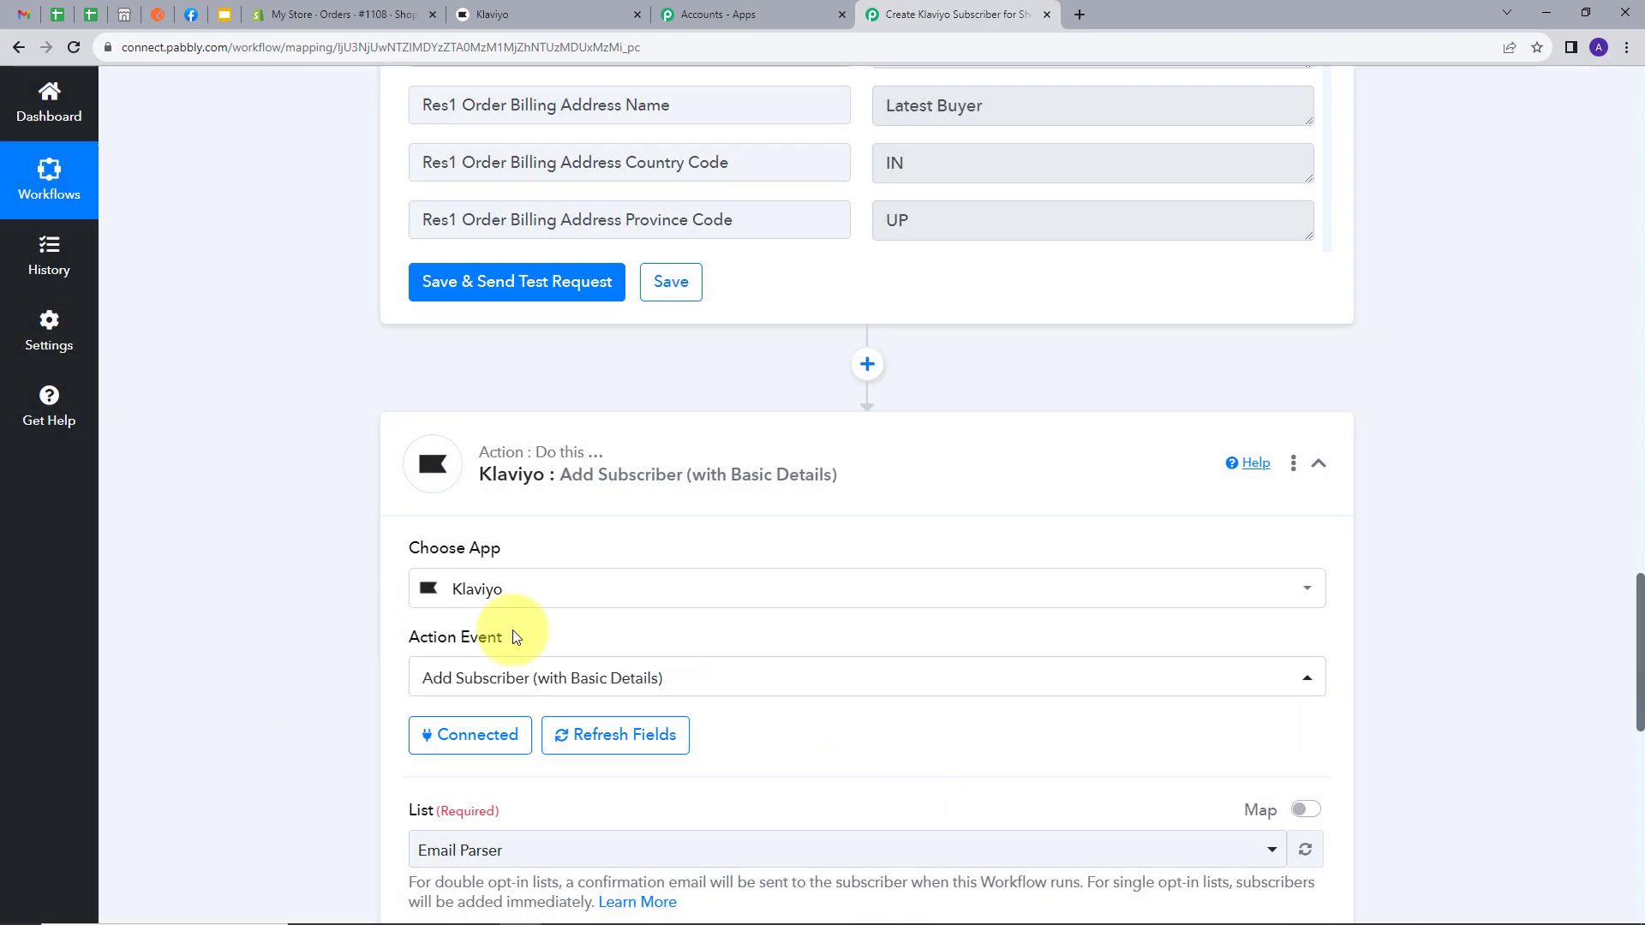
Step: Look up the available lists in Klaviyo's Lists & Segments, and set the action's List to Refund subscriber back in Pabbly Connect
scroll(800, 606, "down", 5)
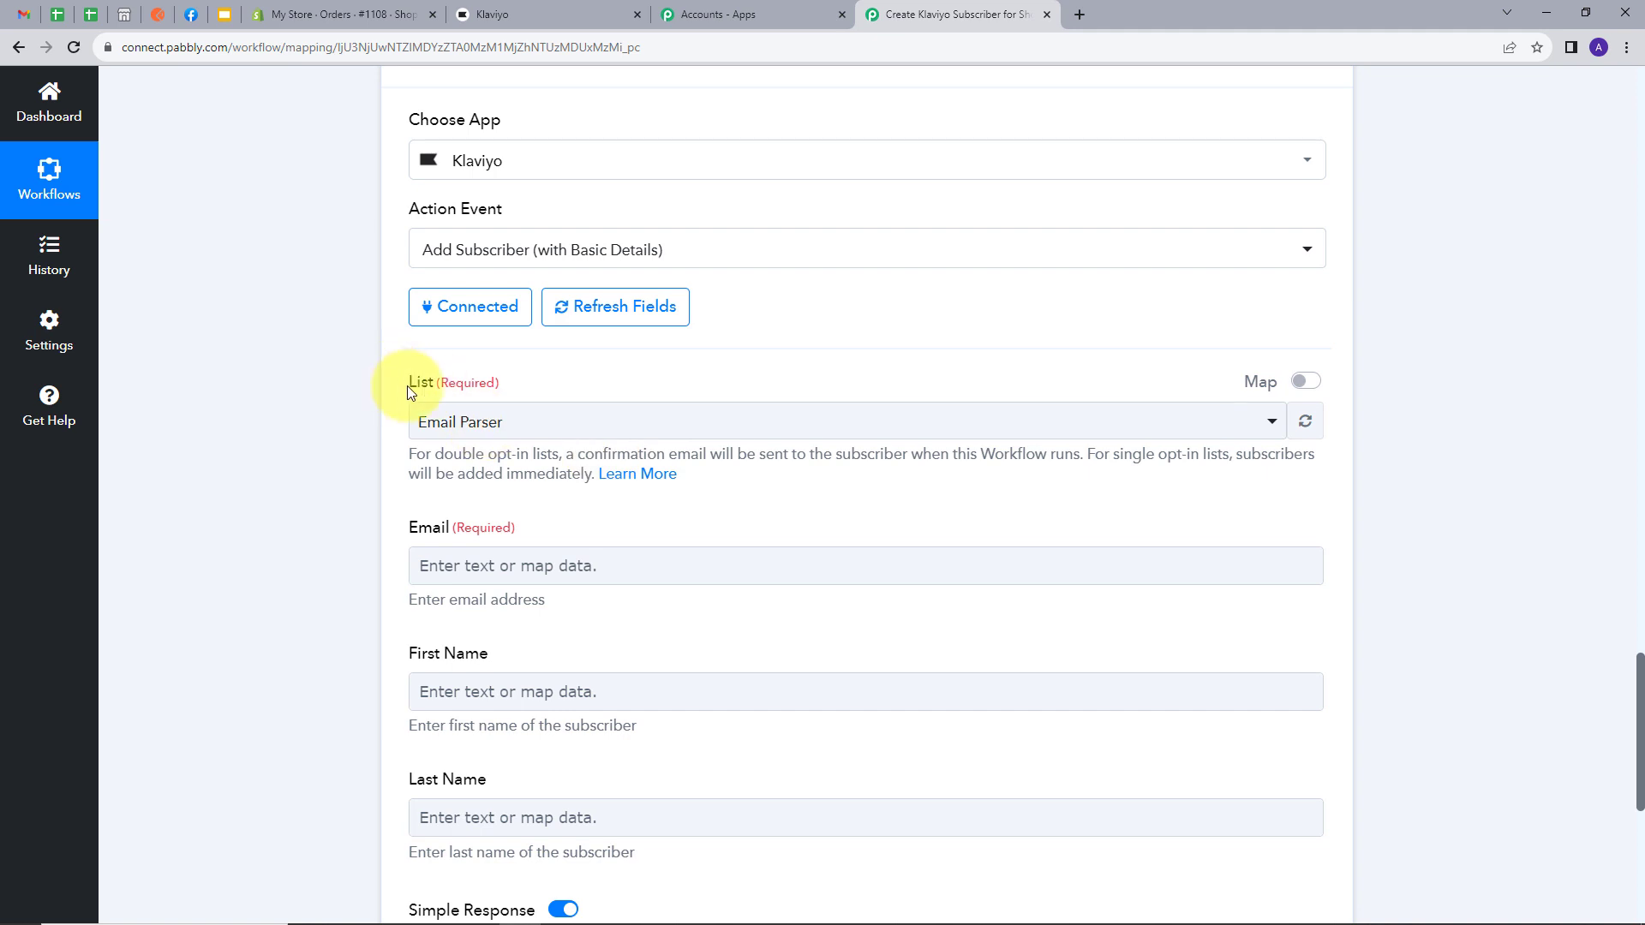
left_click(479, 15)
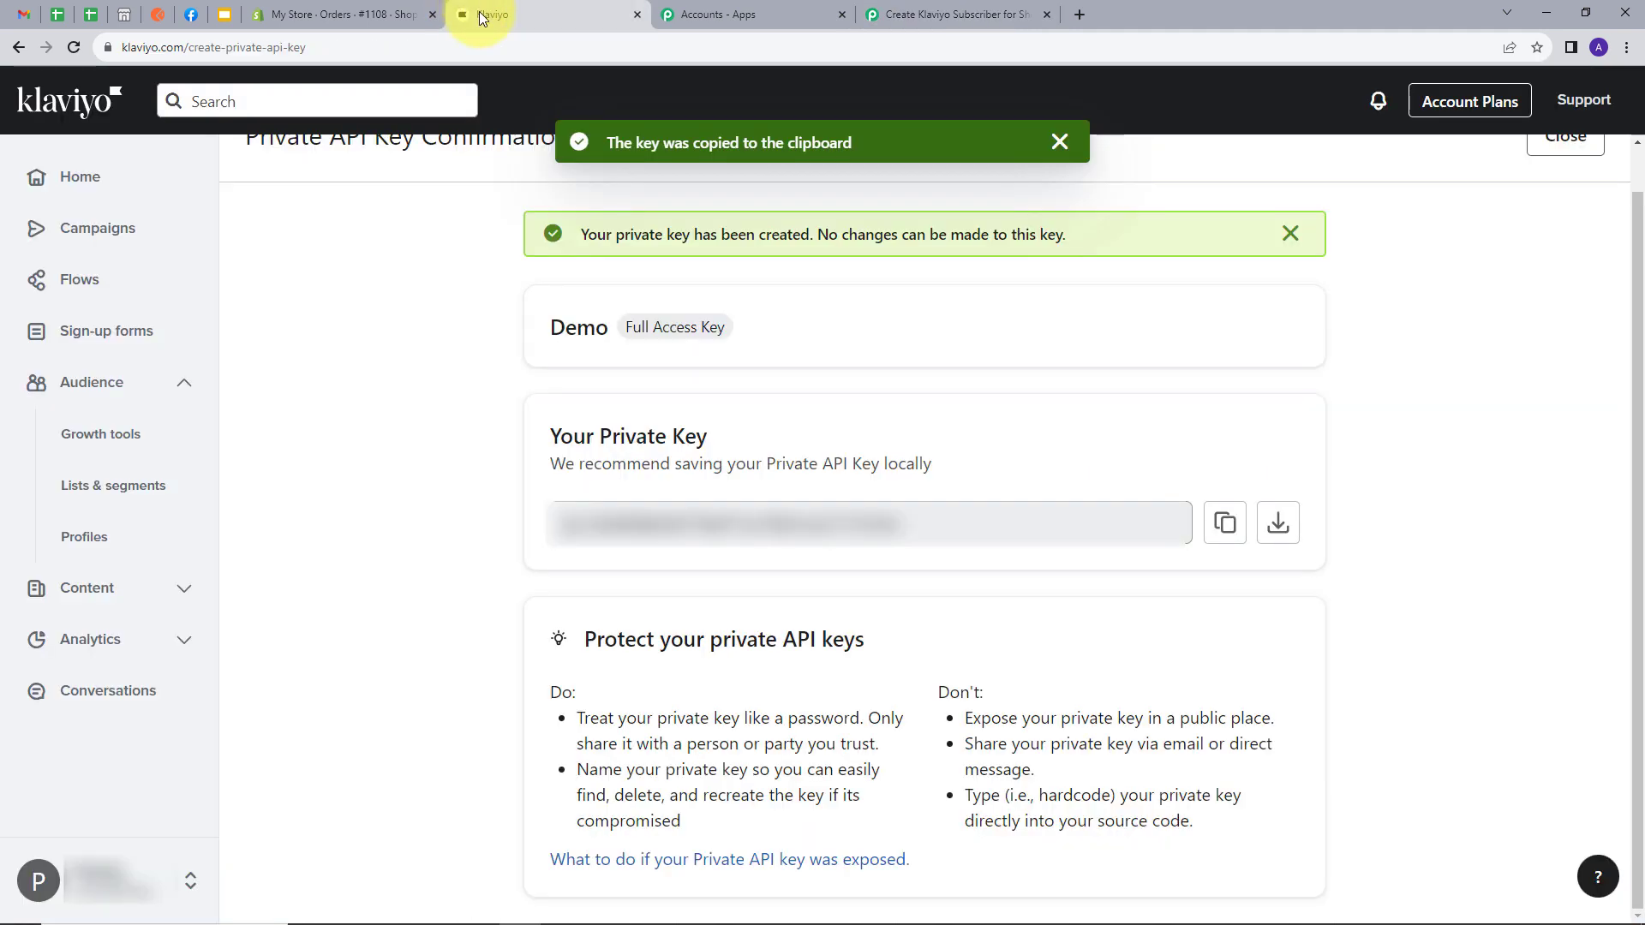
left_click(82, 495)
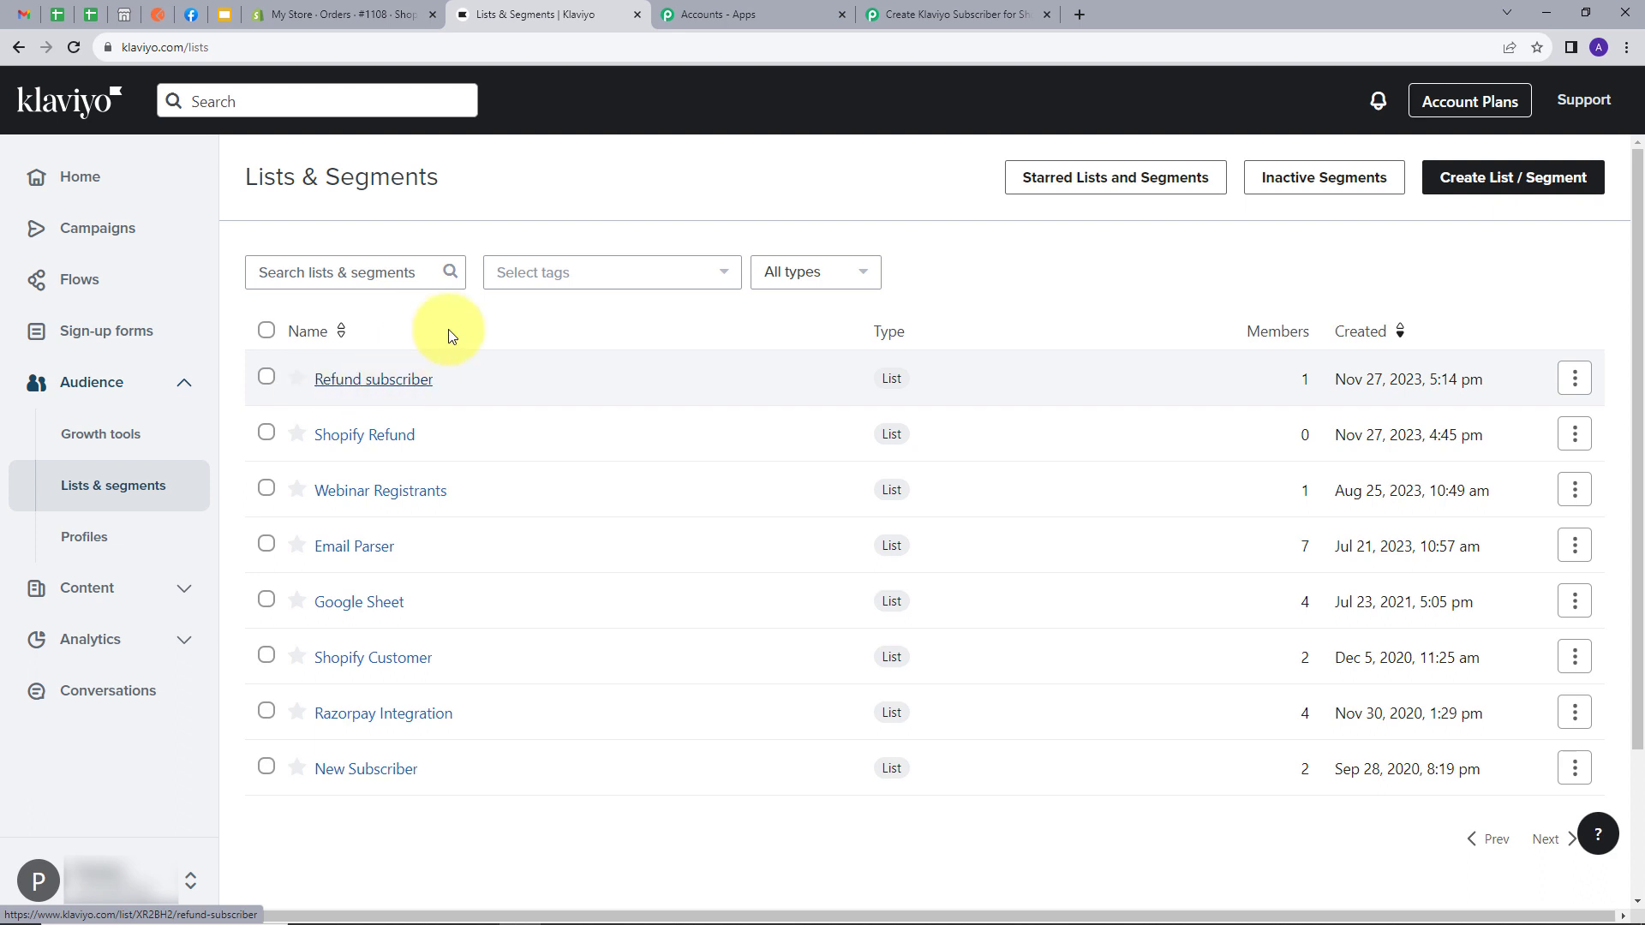
left_click(938, 14)
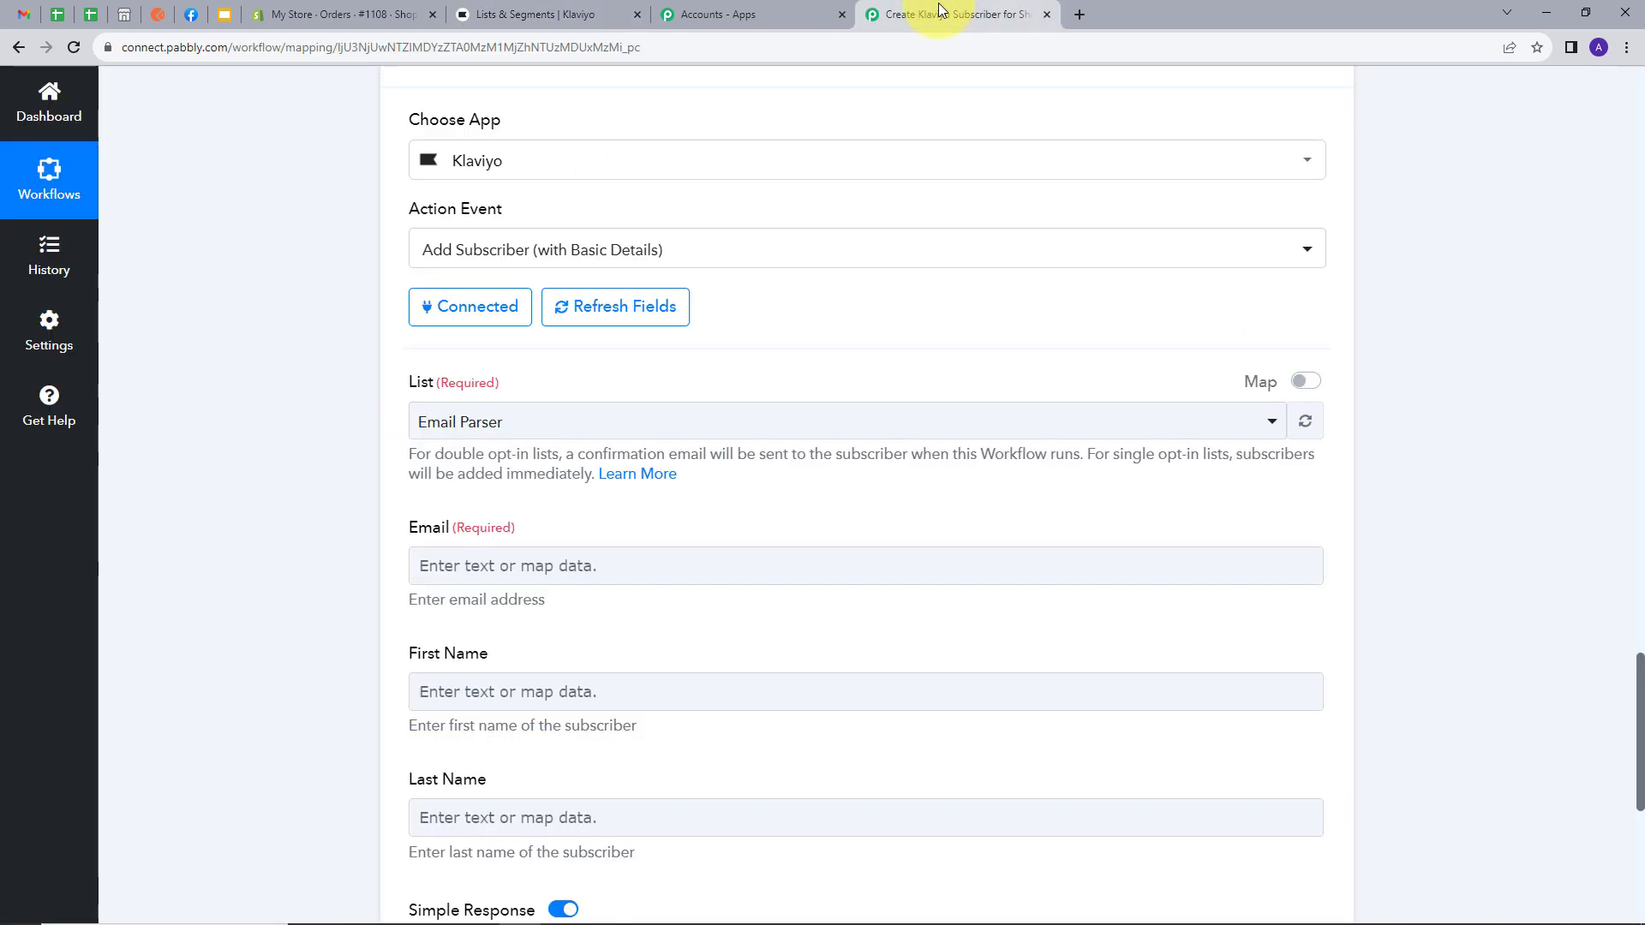
left_click(646, 421)
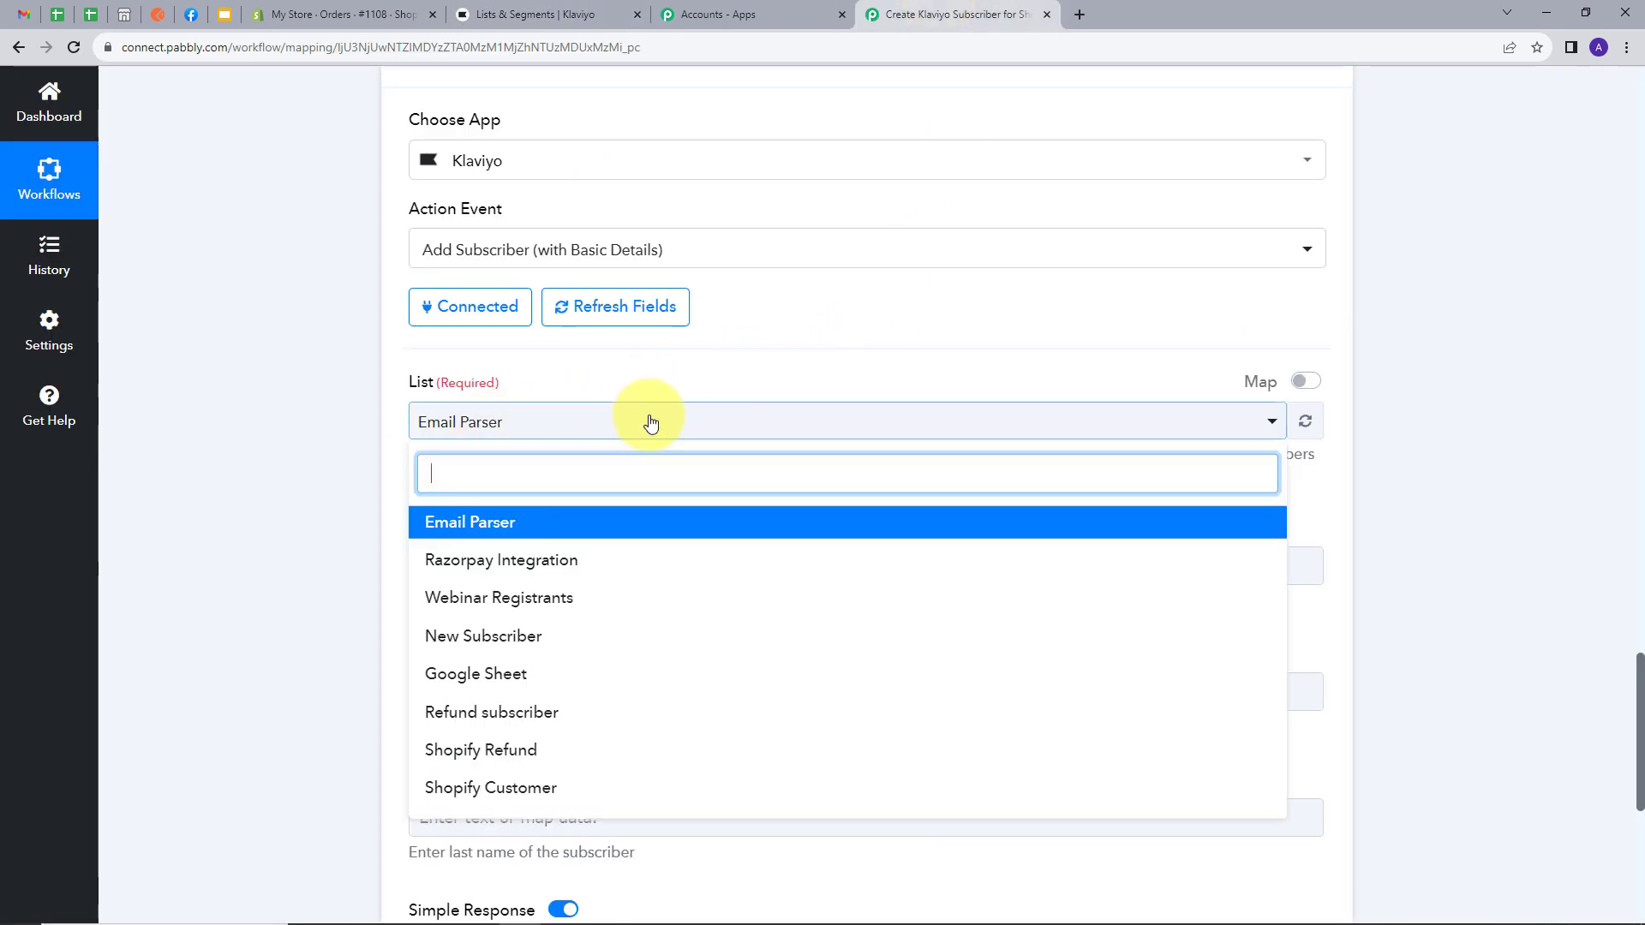
left_click(489, 715)
Step: Map the subscriber's Email to the Order Contact Email from the Shopify Get Order by ID step
scroll(524, 445, "down", 1)
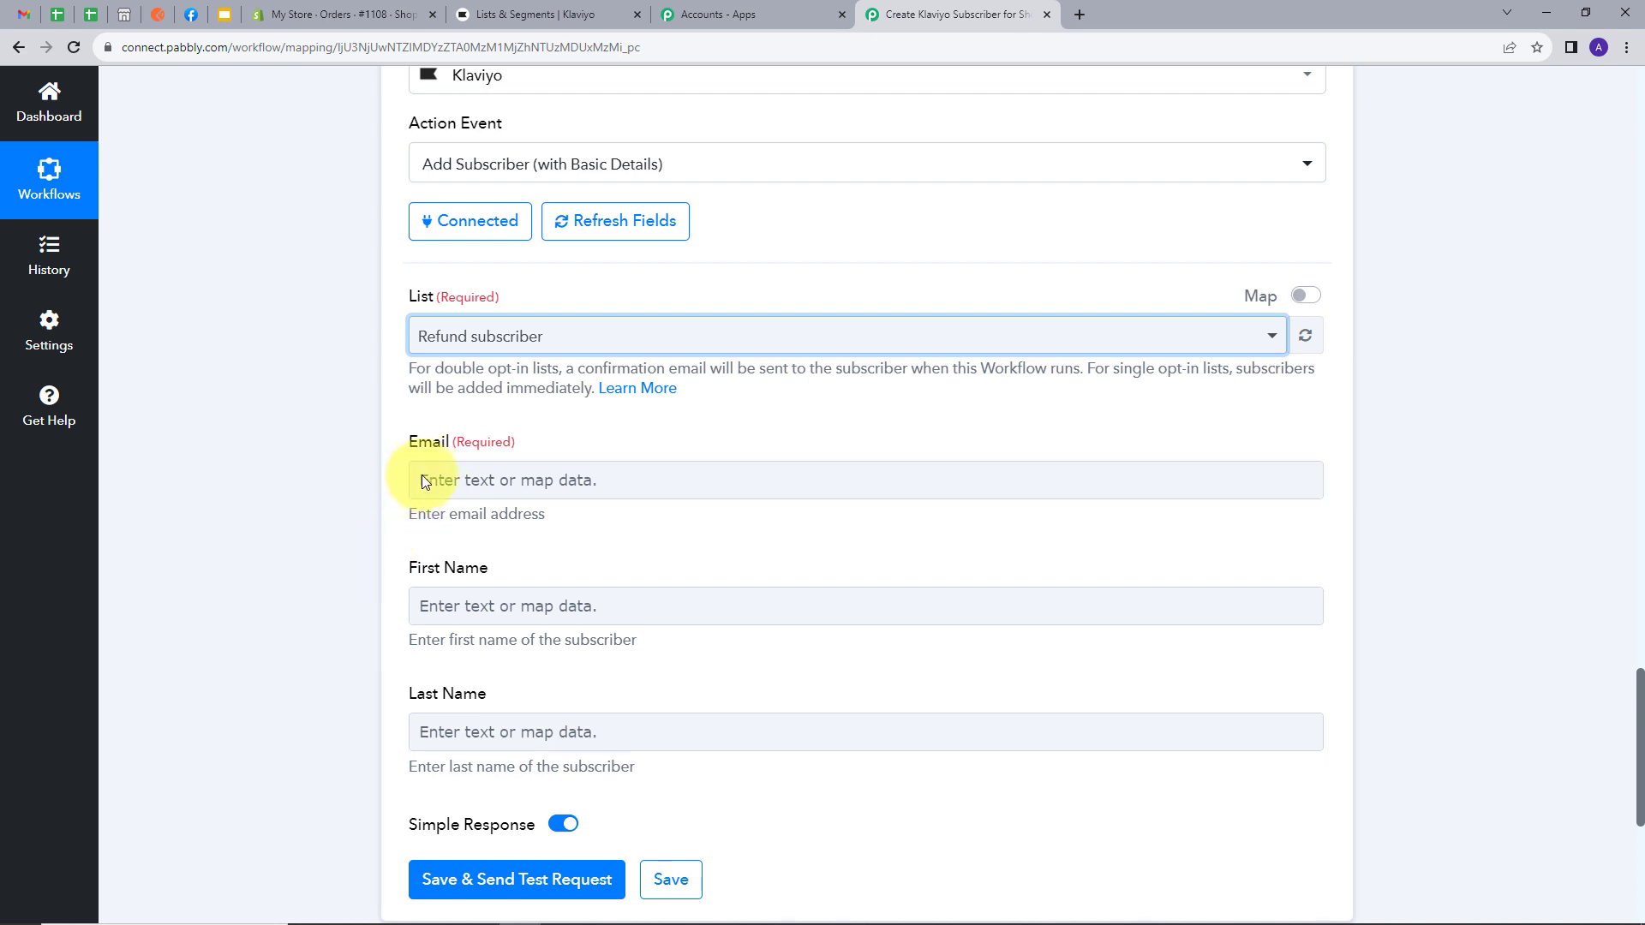
left_click(546, 480)
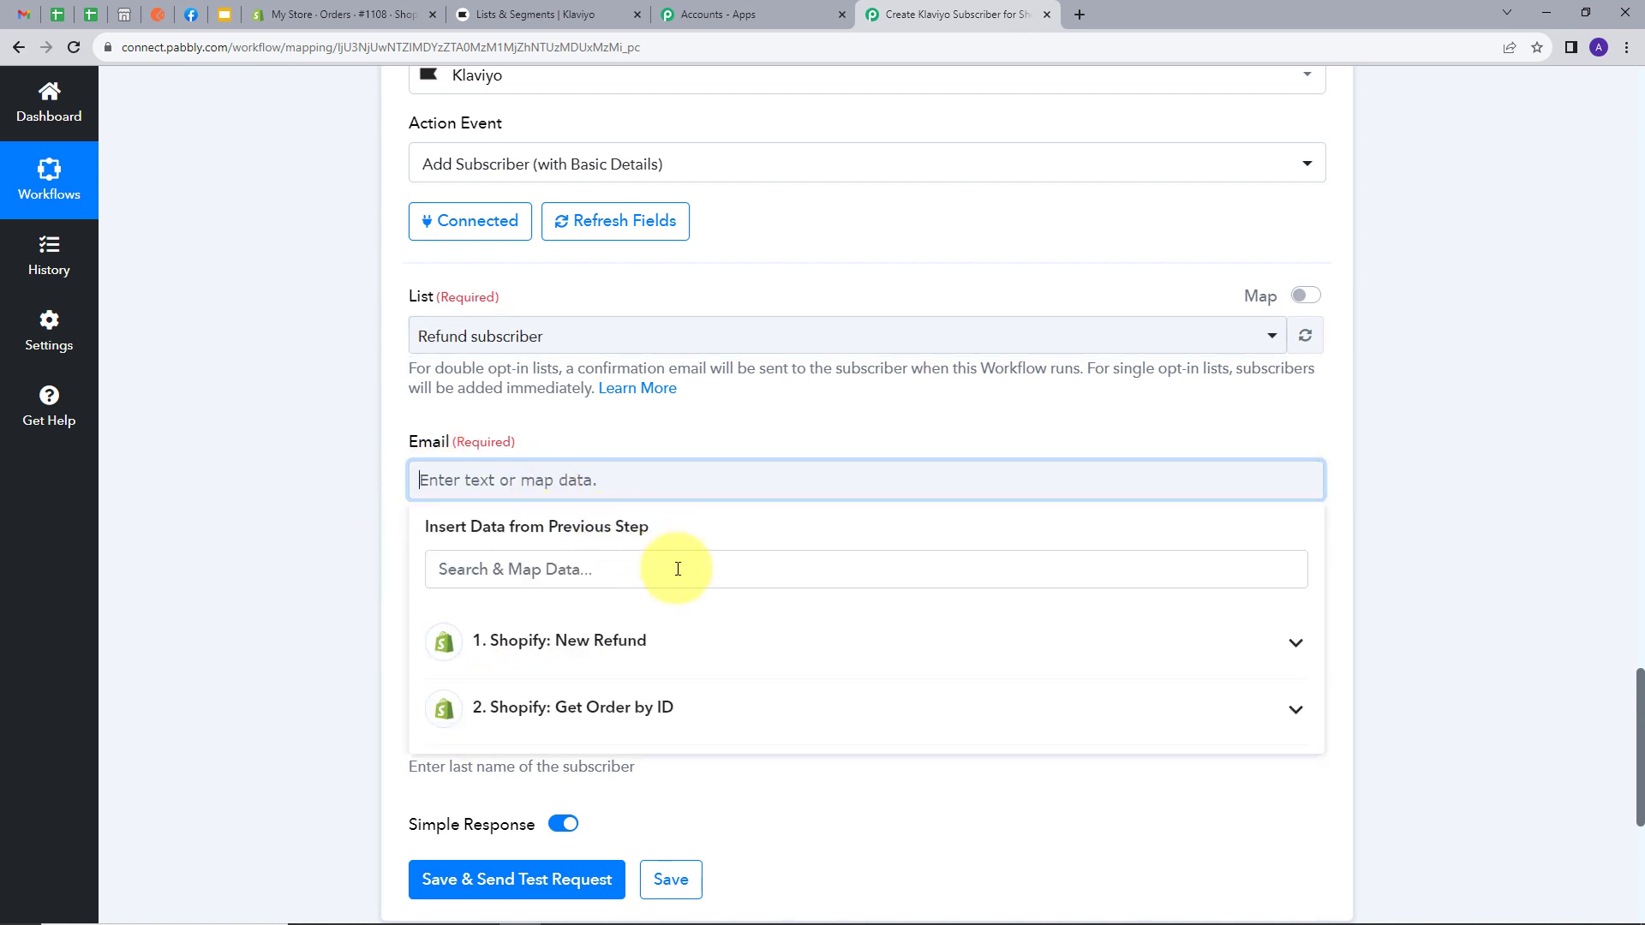
left_click(704, 718)
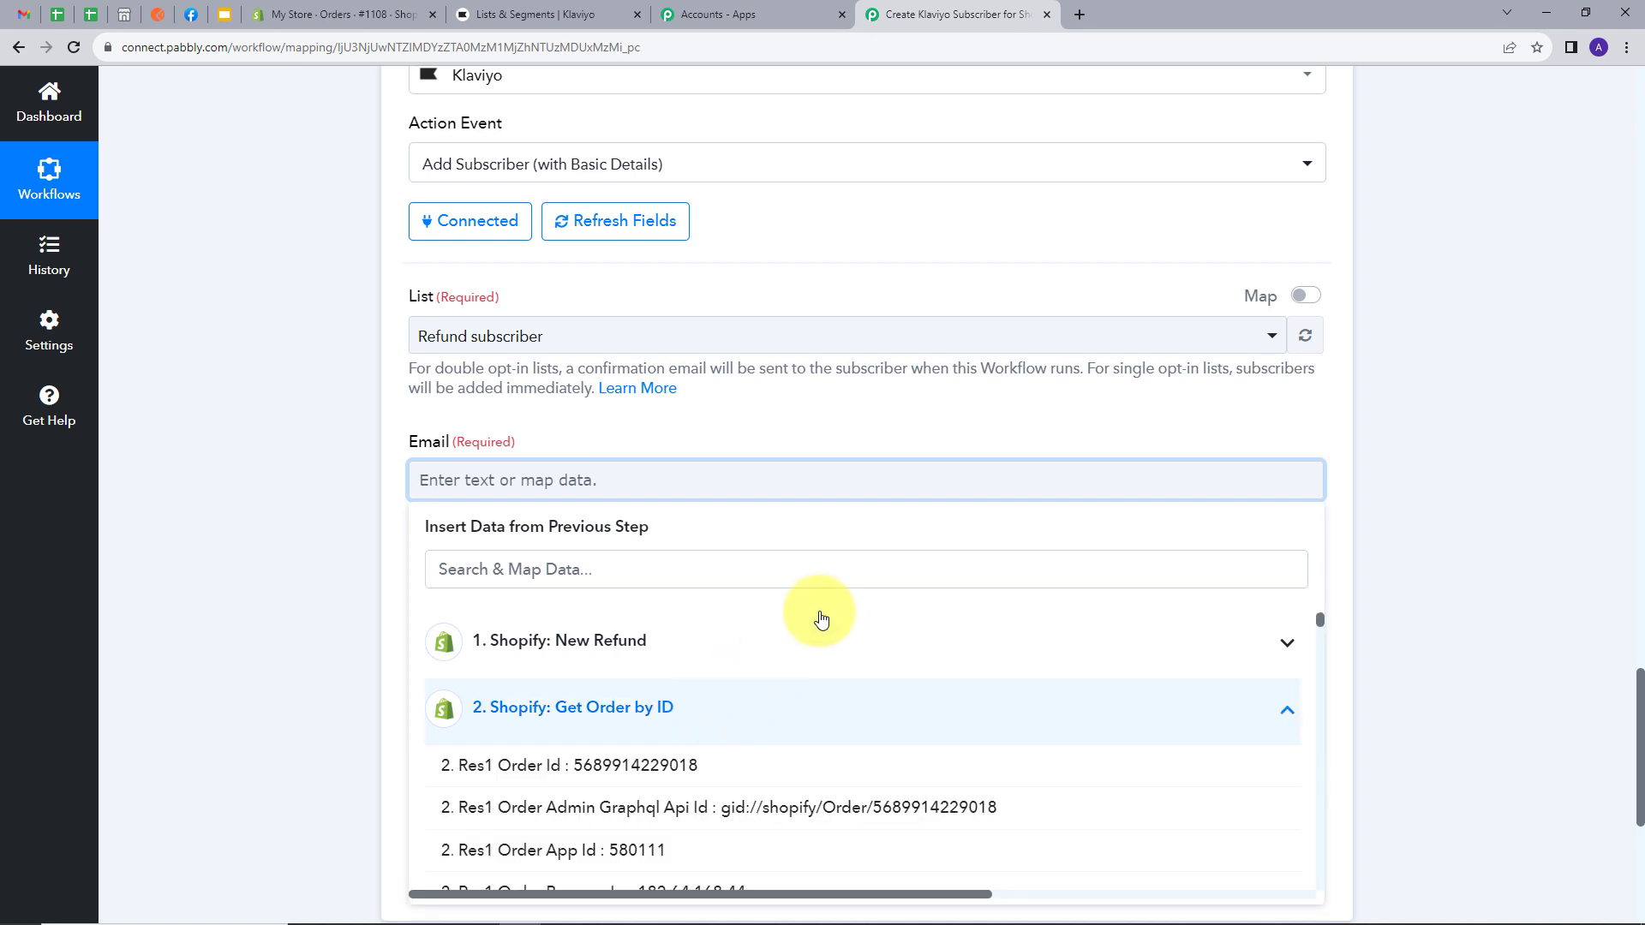
scroll(830, 576, "down", 4)
scroll(733, 639, "down", 5)
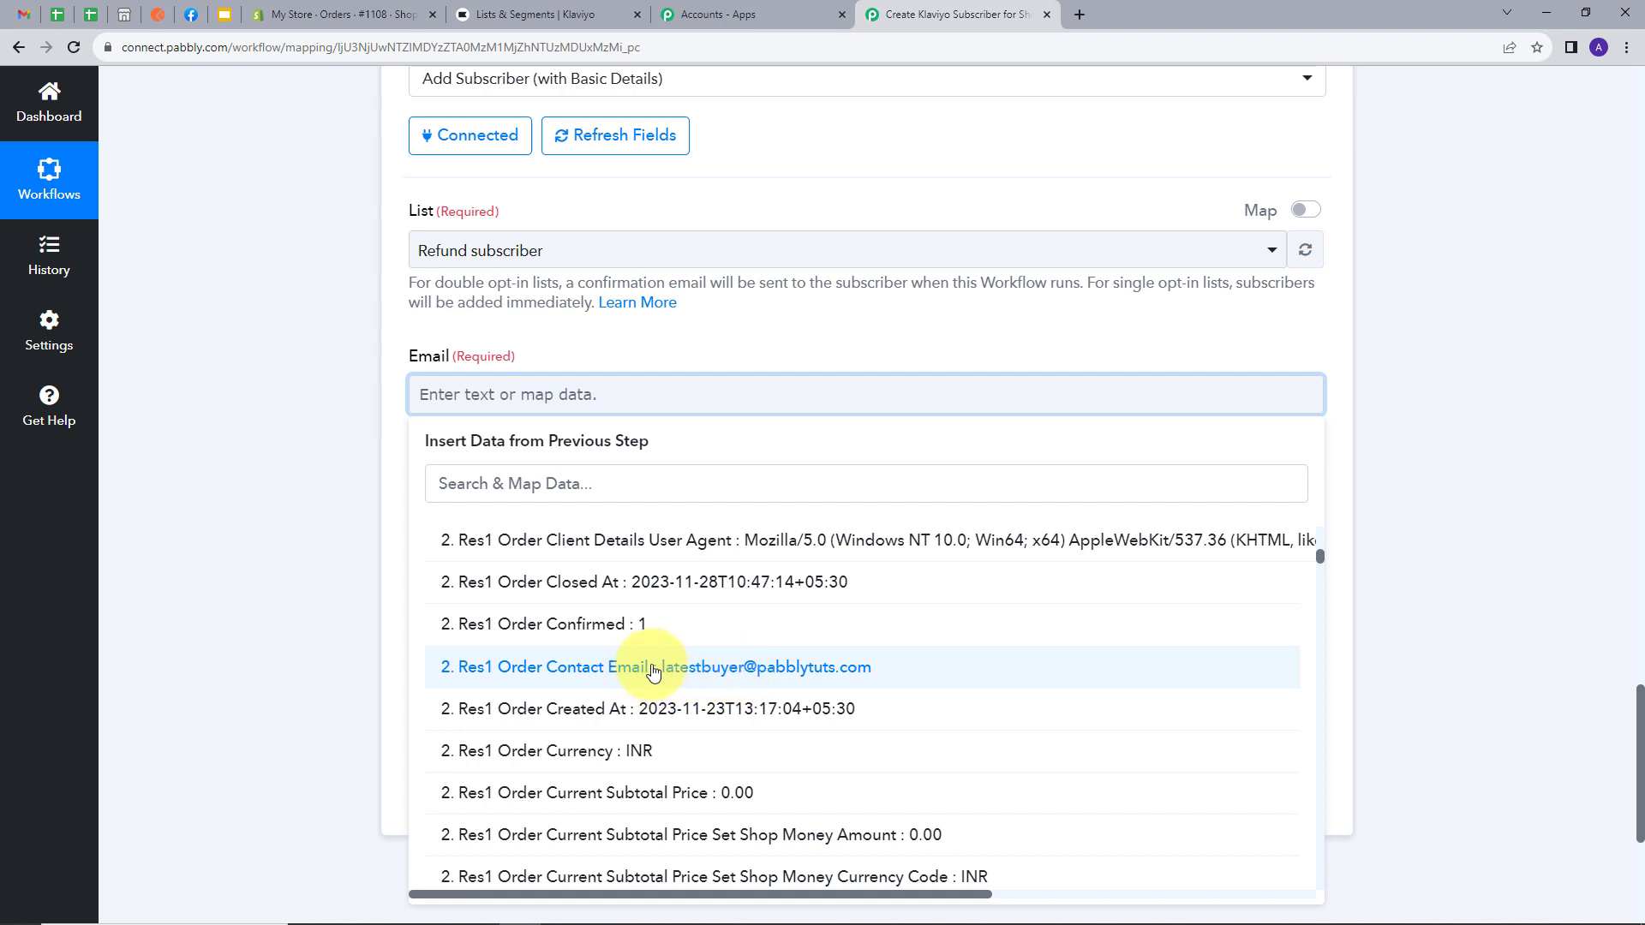
left_click(654, 673)
left_click(660, 338)
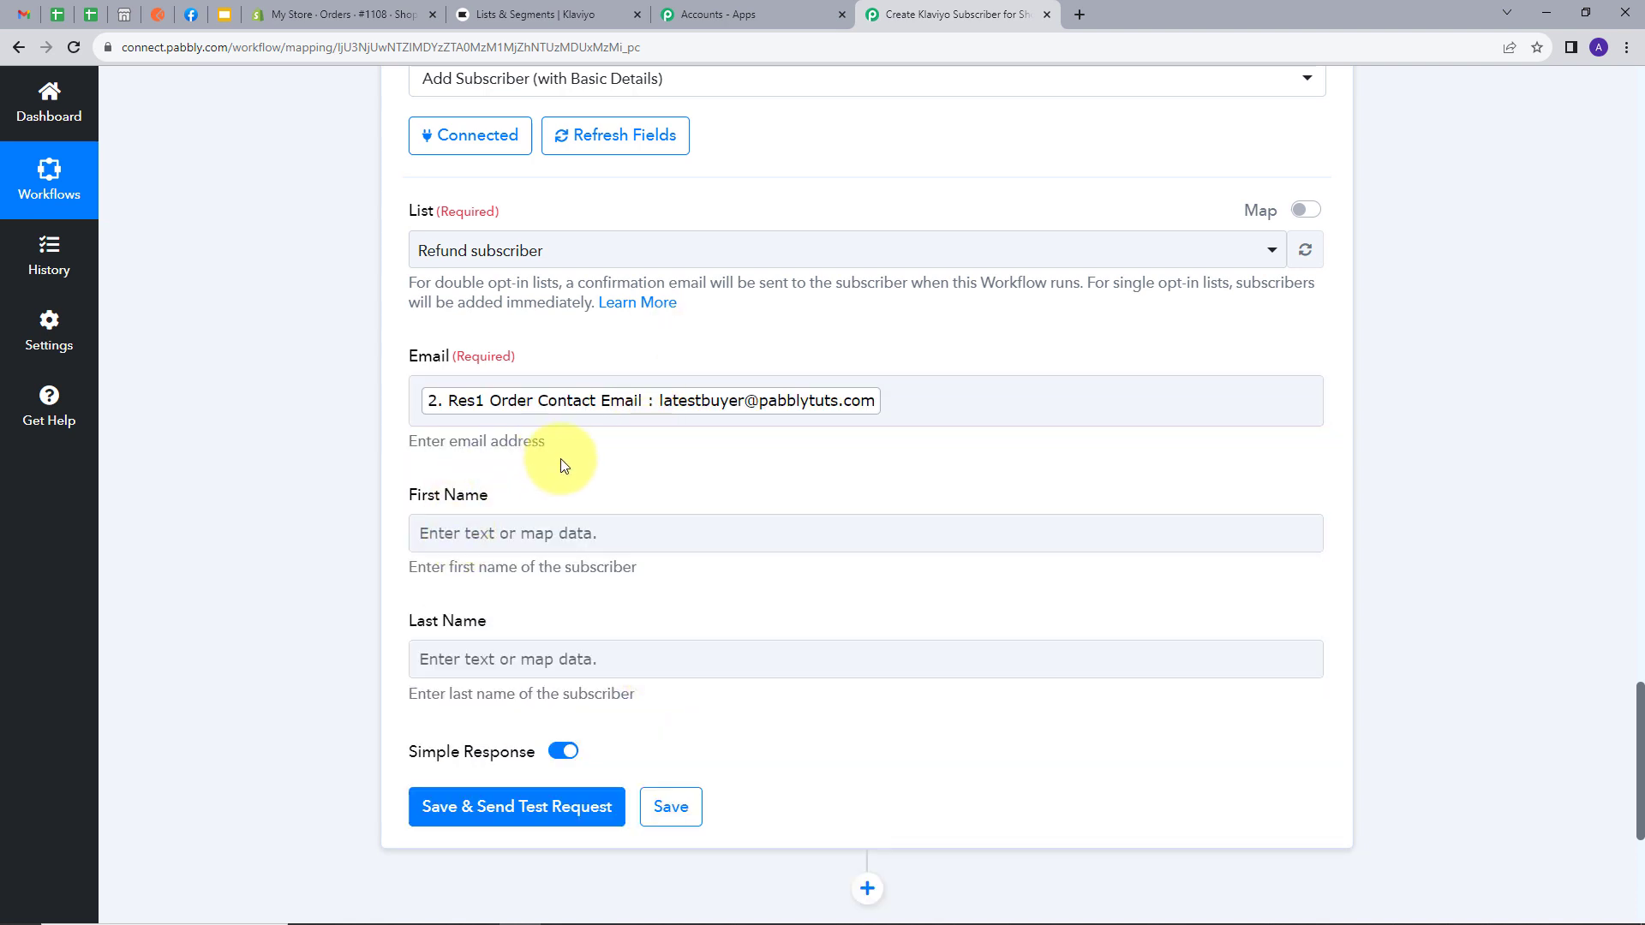
Step: Map the subscriber's First Name to the Order Billing Address First Name from the Shopify Get Order by ID step
left_click(476, 529)
type("fir")
left_click(719, 783)
left_click(696, 490)
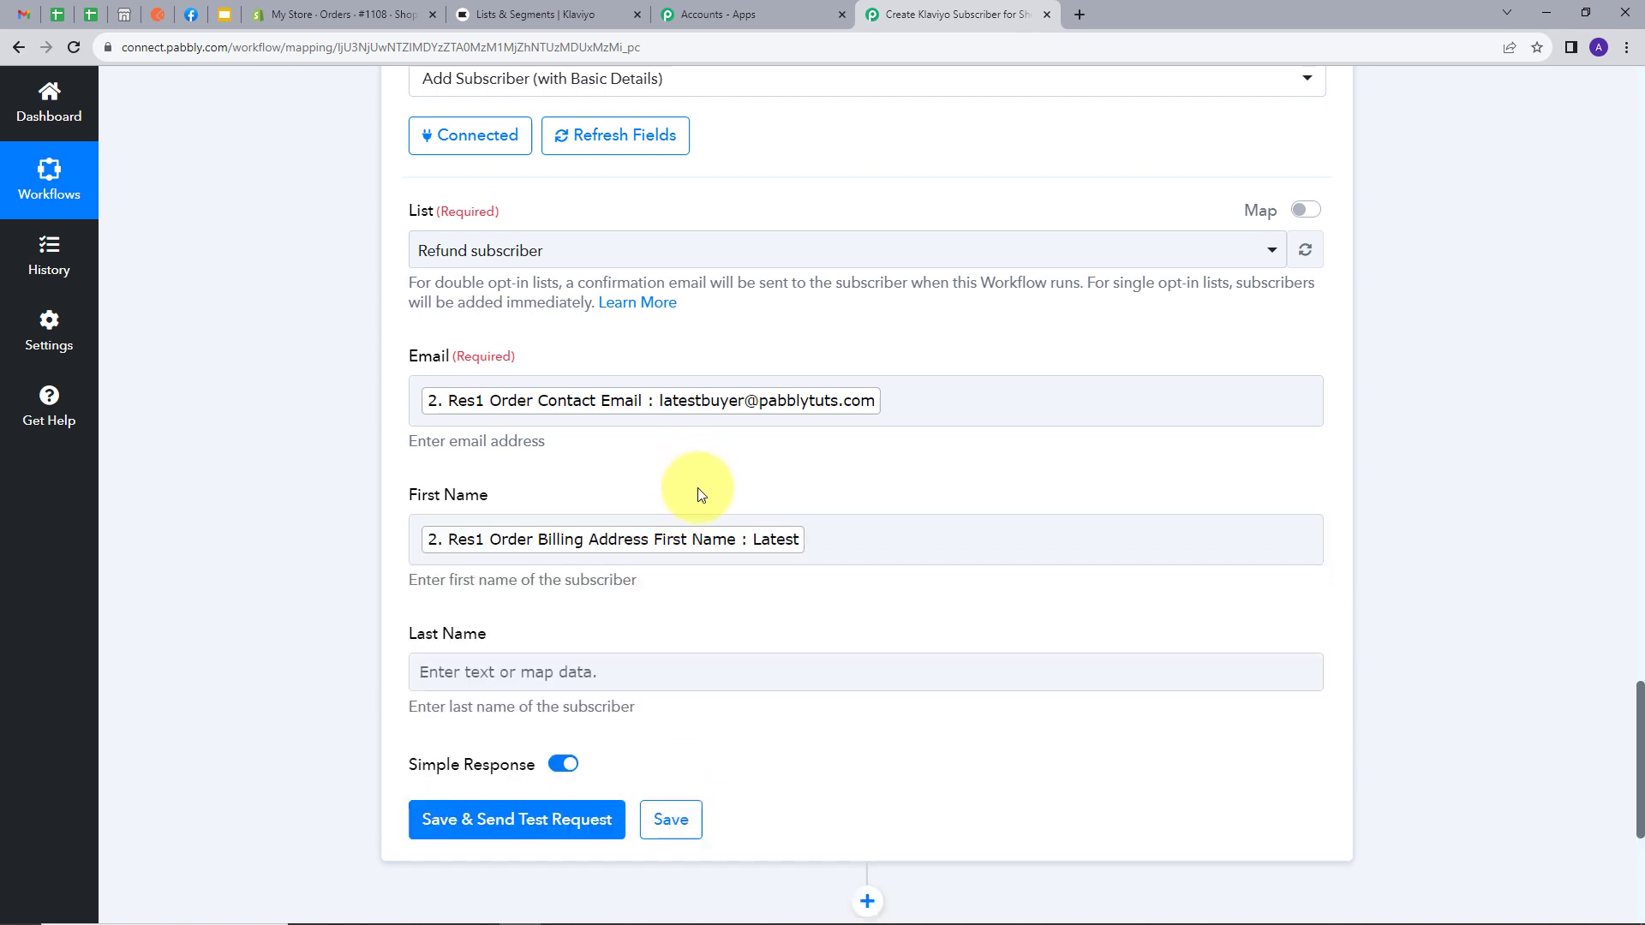
Step: Map the subscriber's Last Name to the Order Customer Last Name from Get Order by ID, and save the action with a test request
scroll(681, 531, "down", 1)
left_click(662, 581)
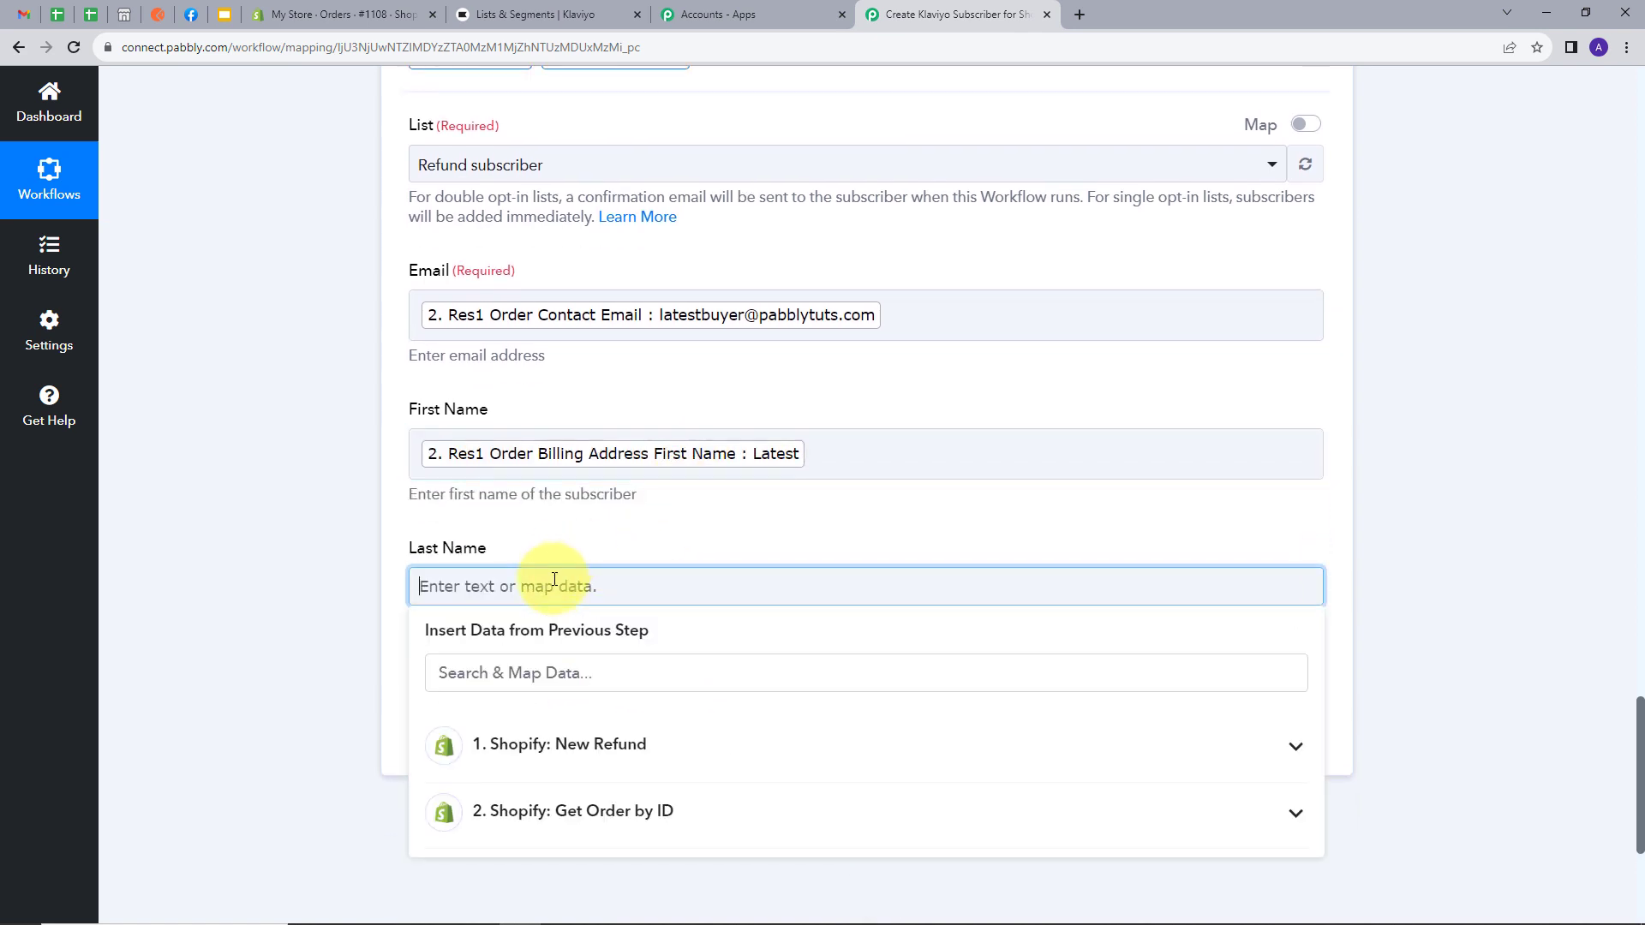
left_click(641, 814)
left_click(651, 857)
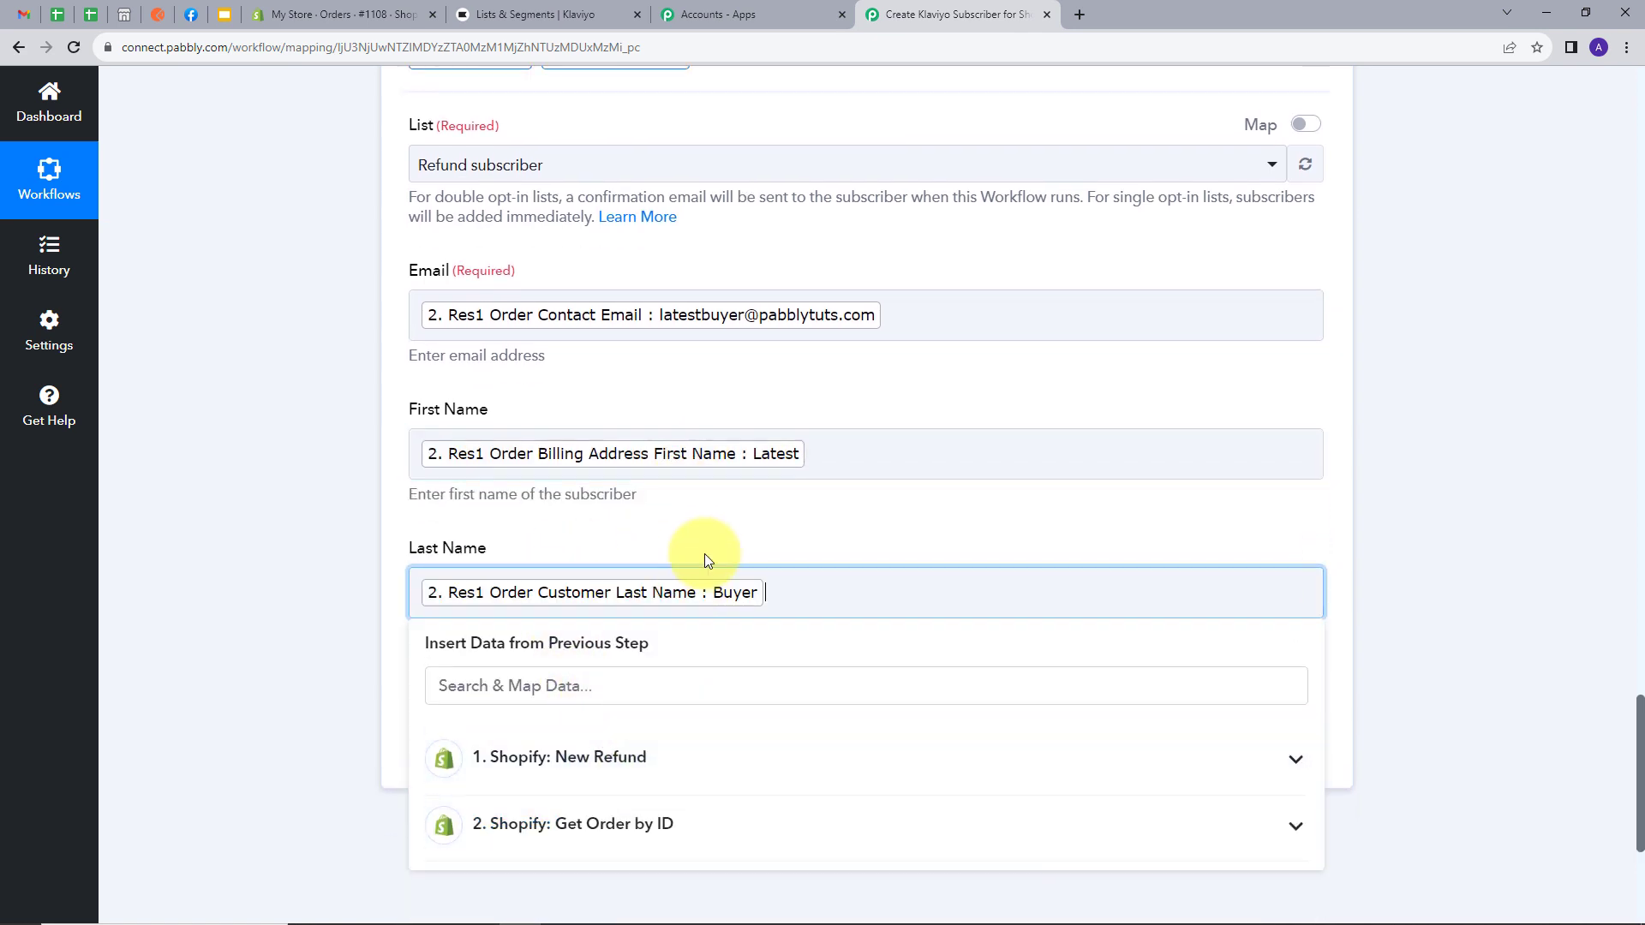
left_click(706, 550)
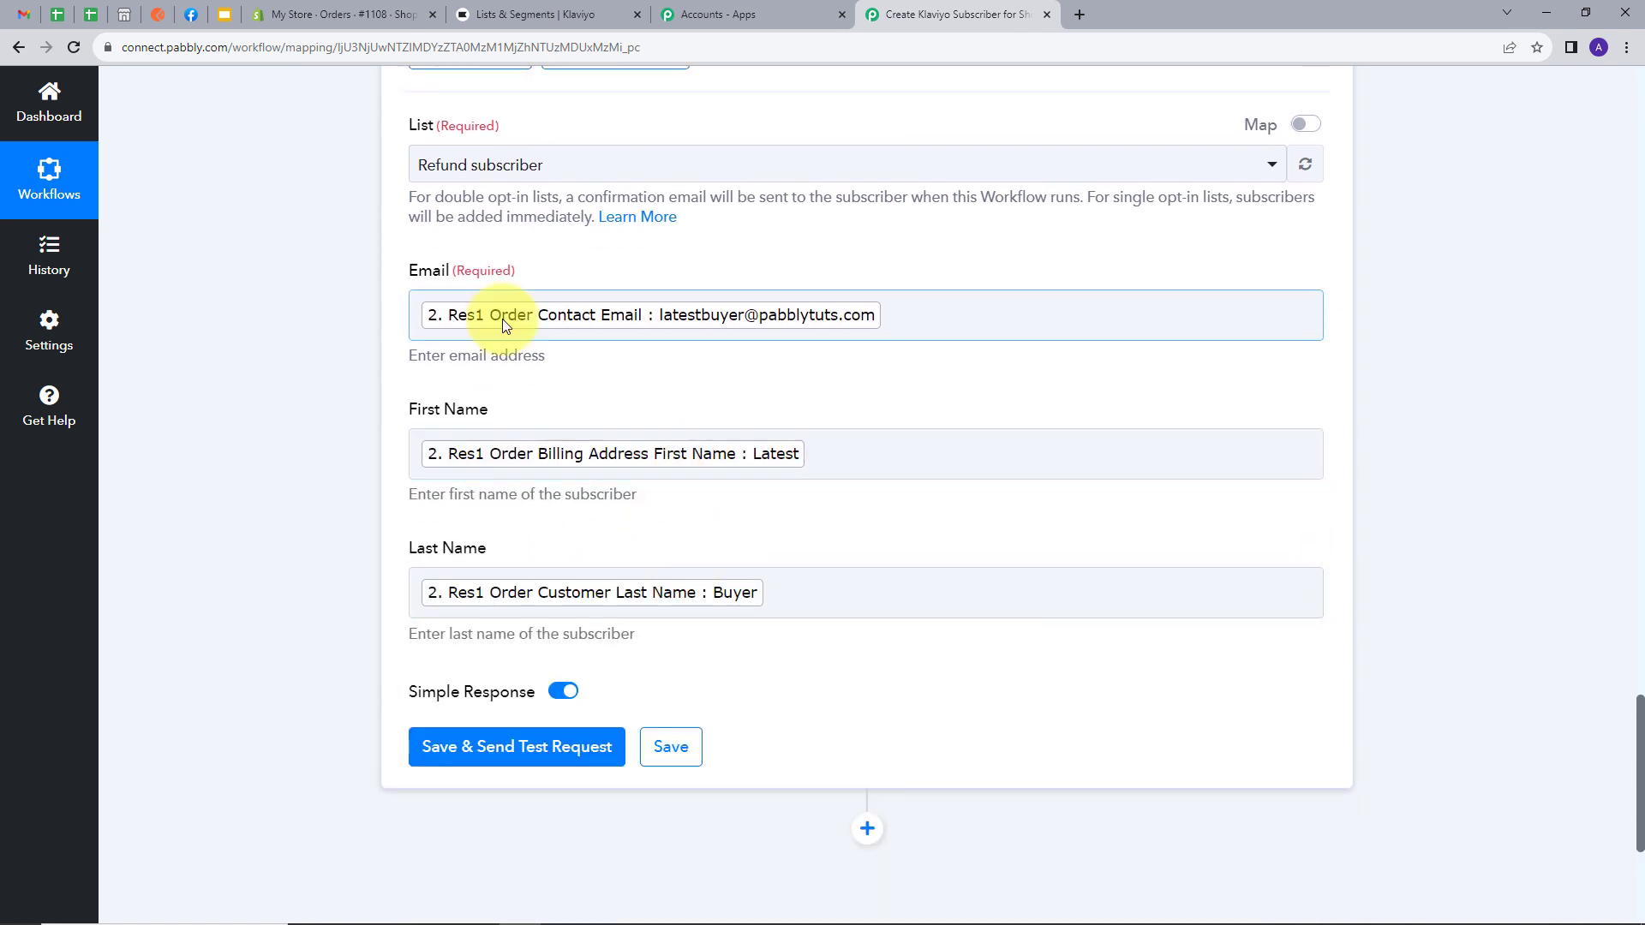
left_click(531, 752)
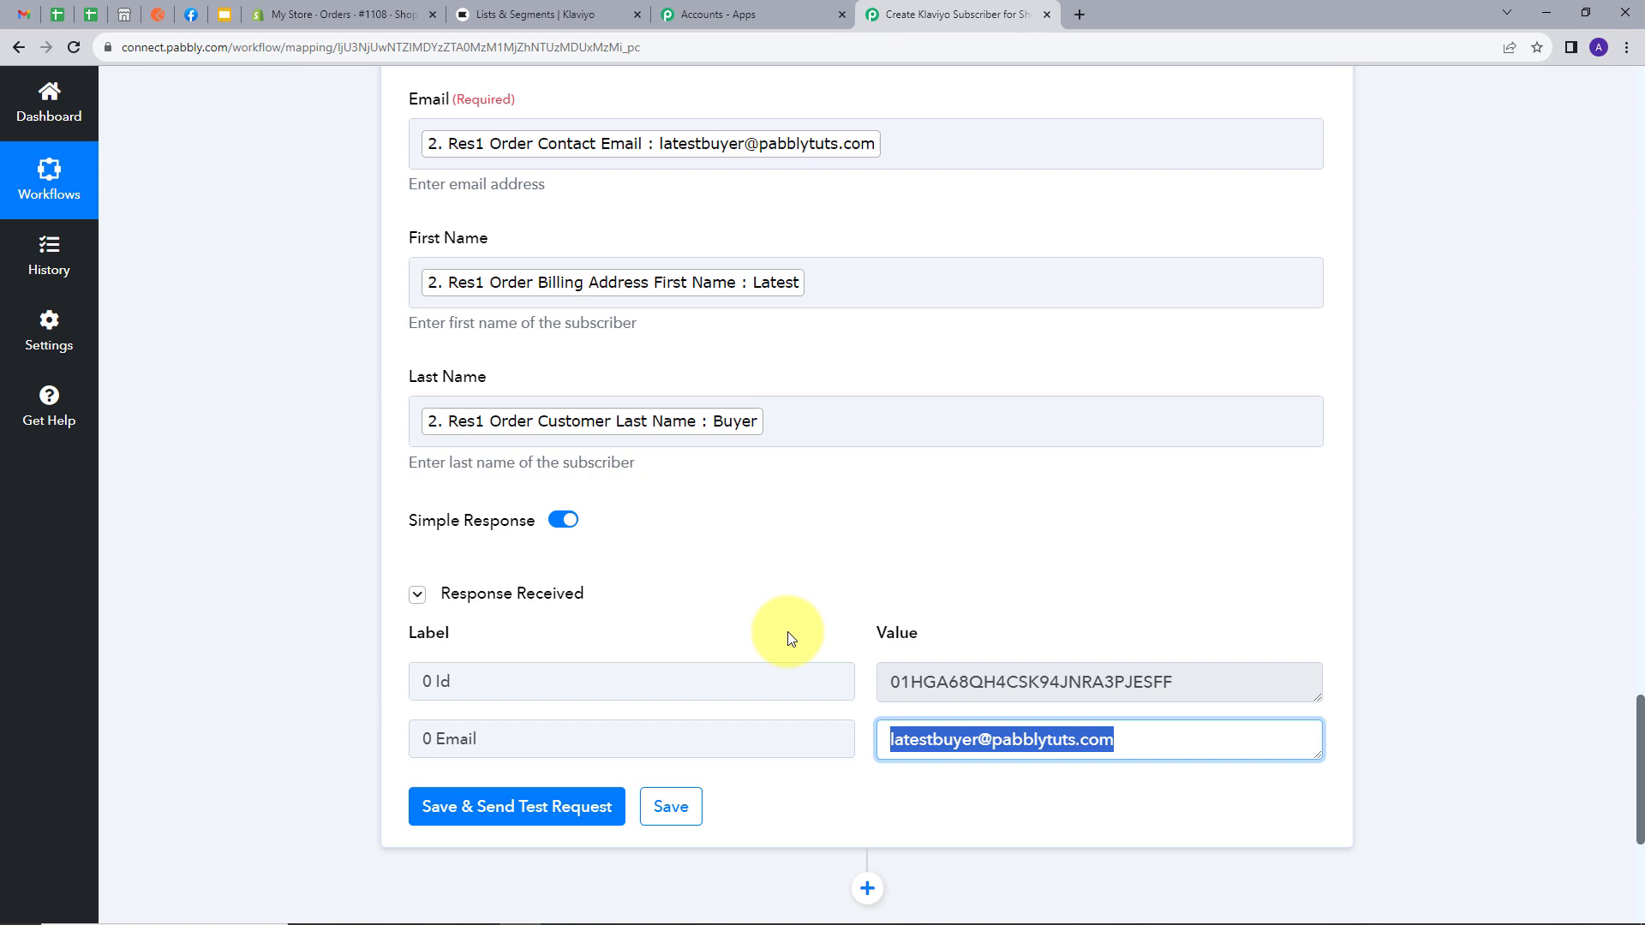
Step: Switch to Klaviyo to check the members of the Refund subscriber list, and return to the workflow in Pabbly Connect
left_click(514, 14)
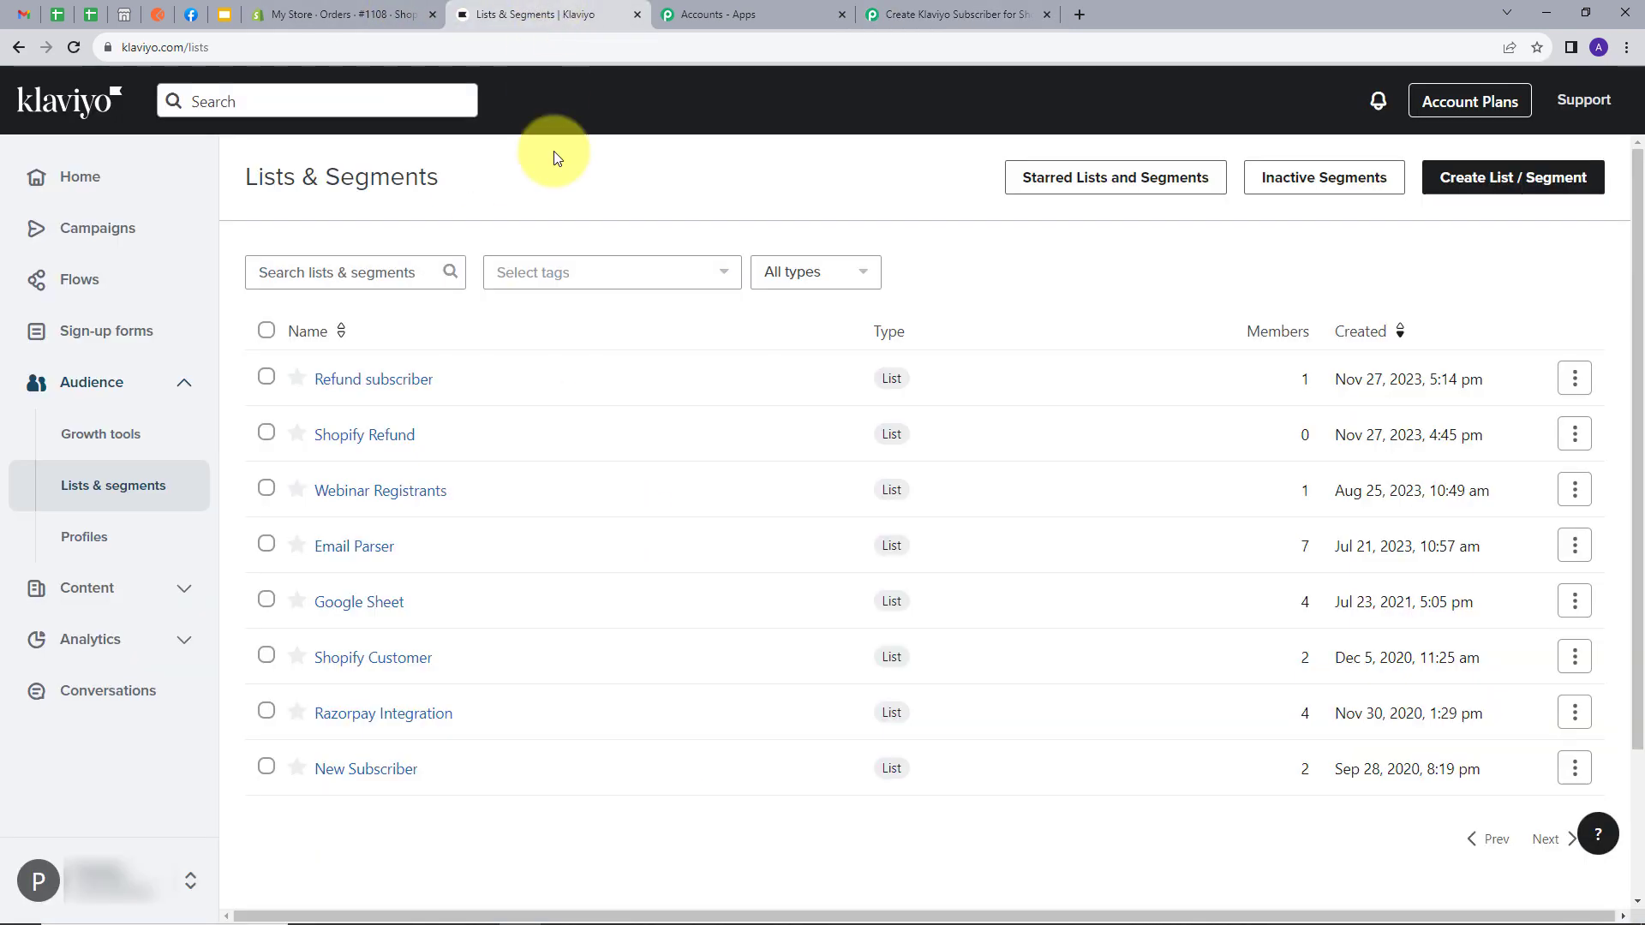
left_click(355, 385)
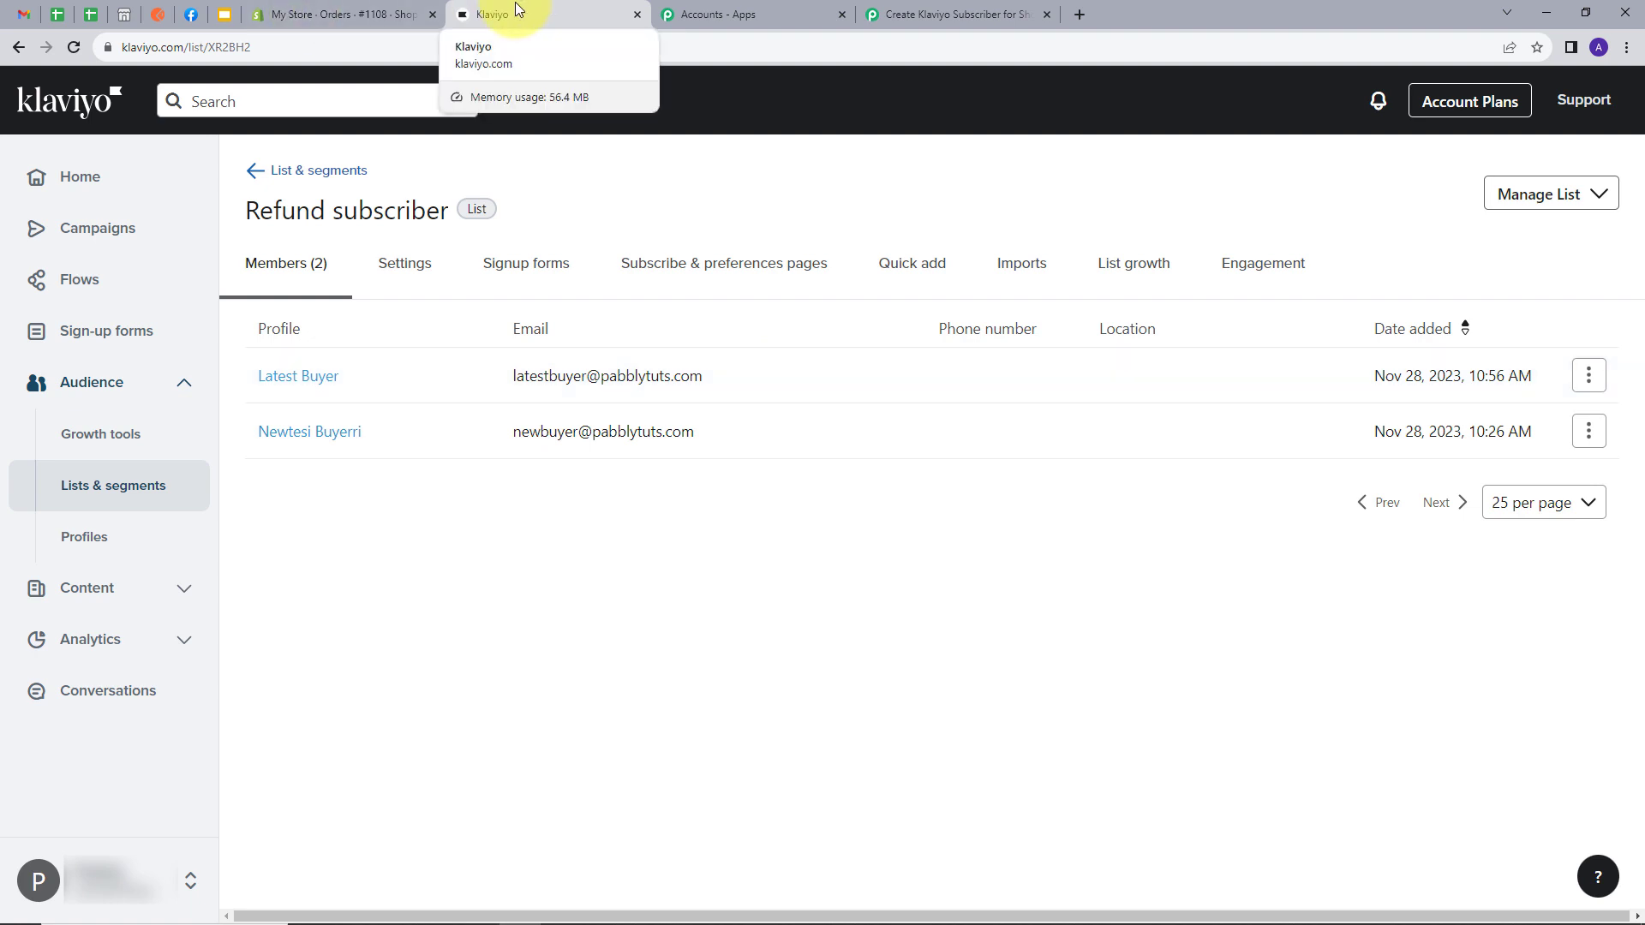
left_click(938, 12)
scroll(317, 422, "down", 1)
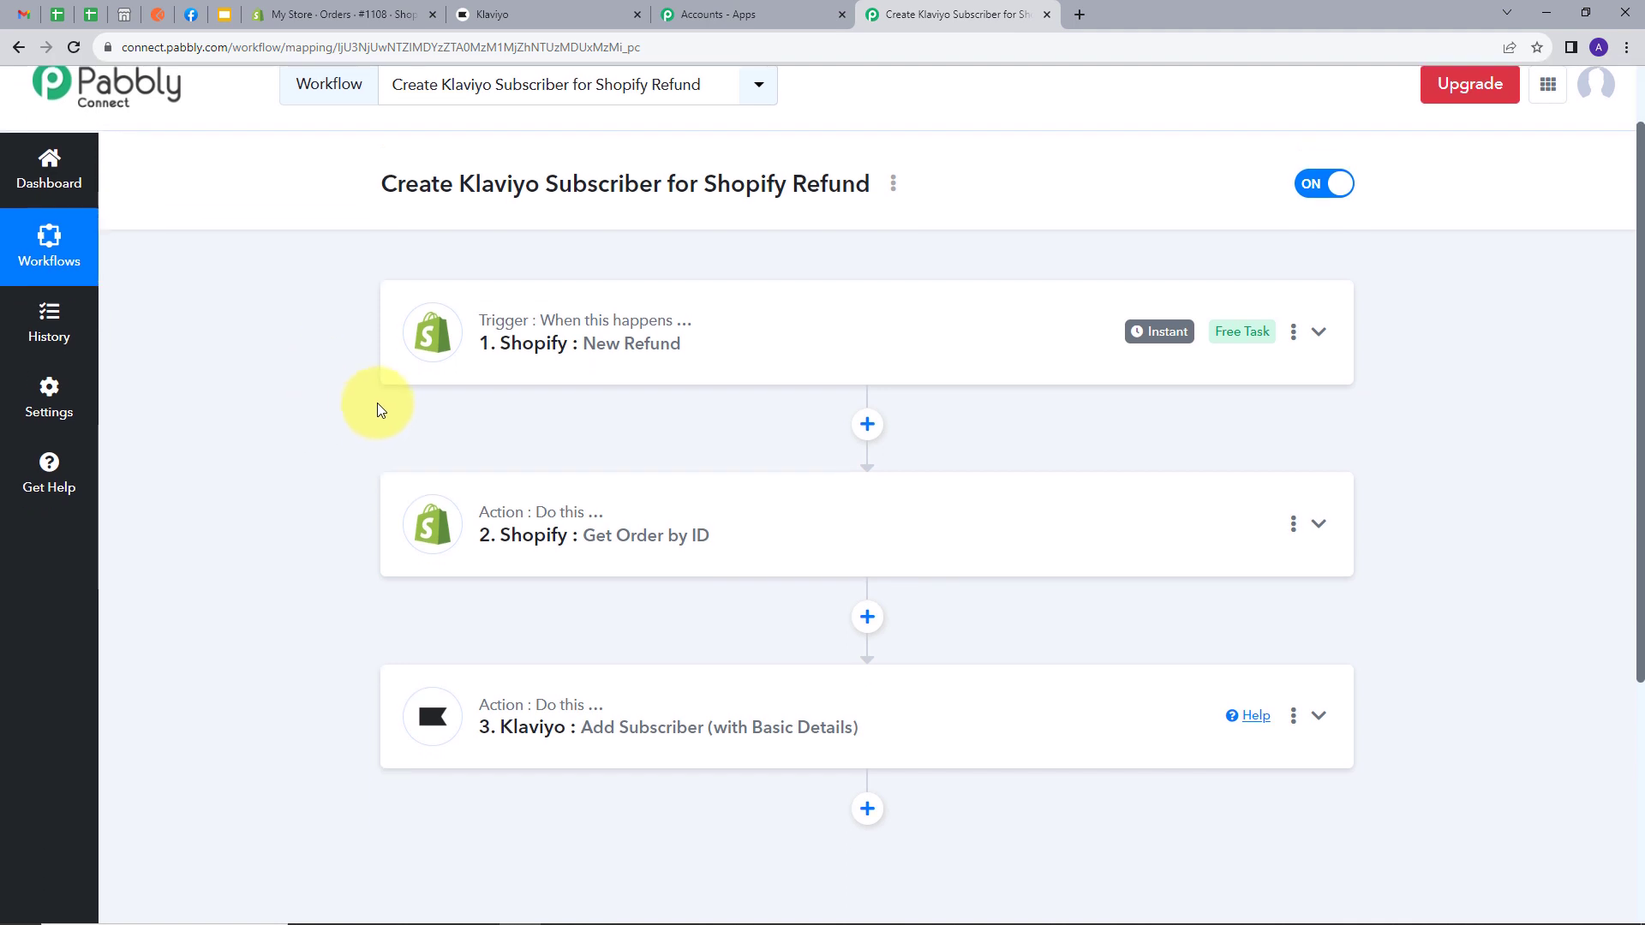